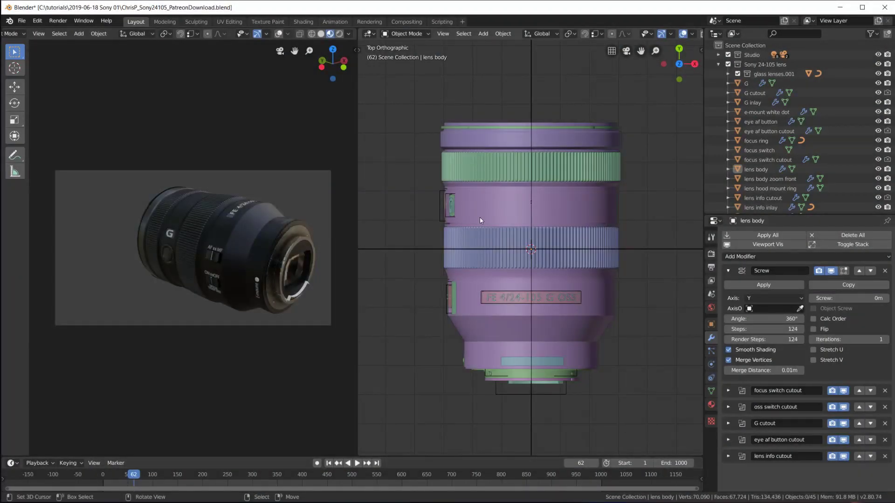
# Step: Orbit and zoom in on the front of the lens model
pyautogui.moveTo(480, 216); pyautogui.dragTo(513, 205, button='middle')
pyautogui.scroll(2, 506, 209)
# Step: Select the lens hood mount ring and isolate it in local view from the front
pyautogui.click(485, 218)
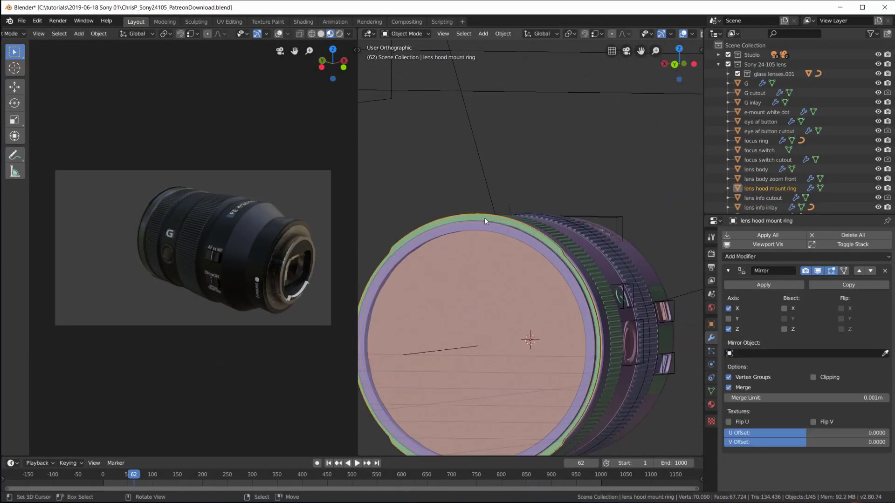
pyautogui.press('KP_Divide')
pyautogui.press('KP_3')
pyautogui.press('KP_1')
pyautogui.scroll(1, 535, 188)
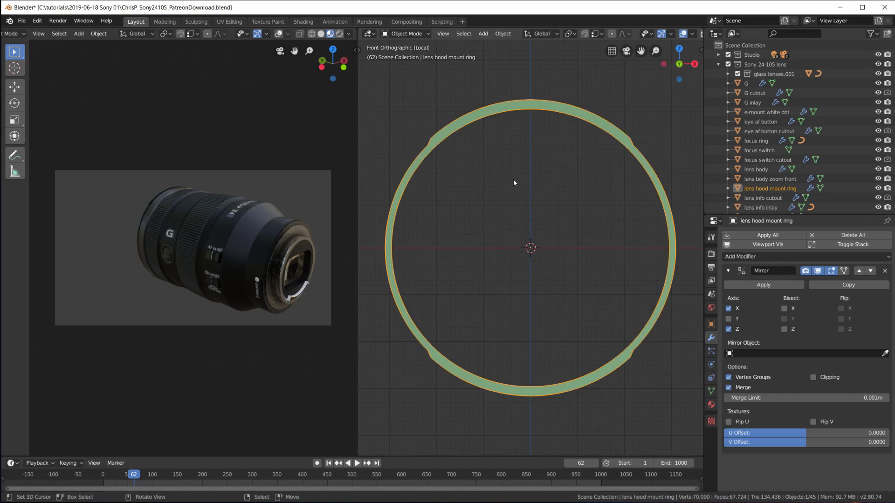
# Step: Enter Edit Mode on the ring, select all vertices, and orbit to its densely cut arc
pyautogui.press('Tab')
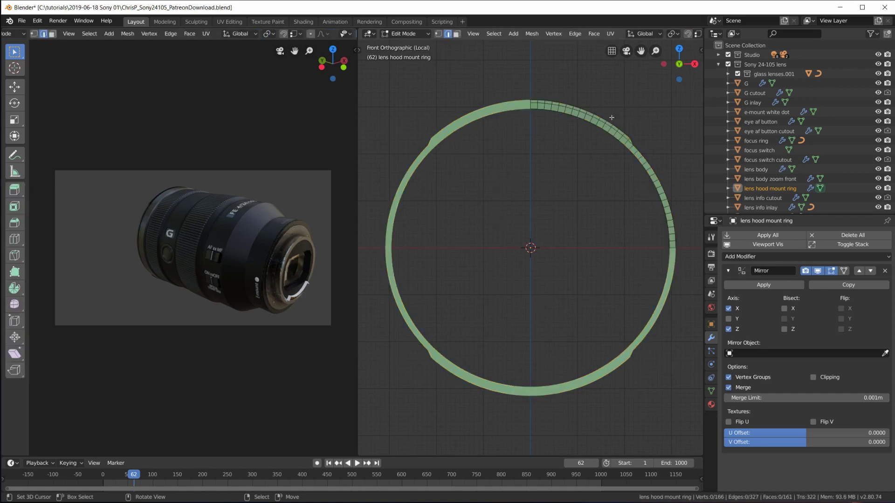
pyautogui.moveTo(589, 127); pyautogui.dragTo(563, 123, button='middle')
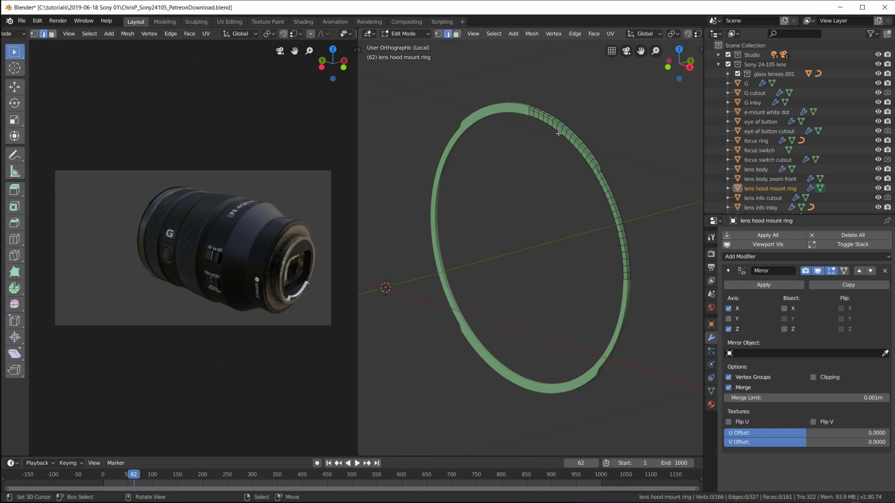
pyautogui.scroll(2, 564, 122)
pyautogui.press('a')
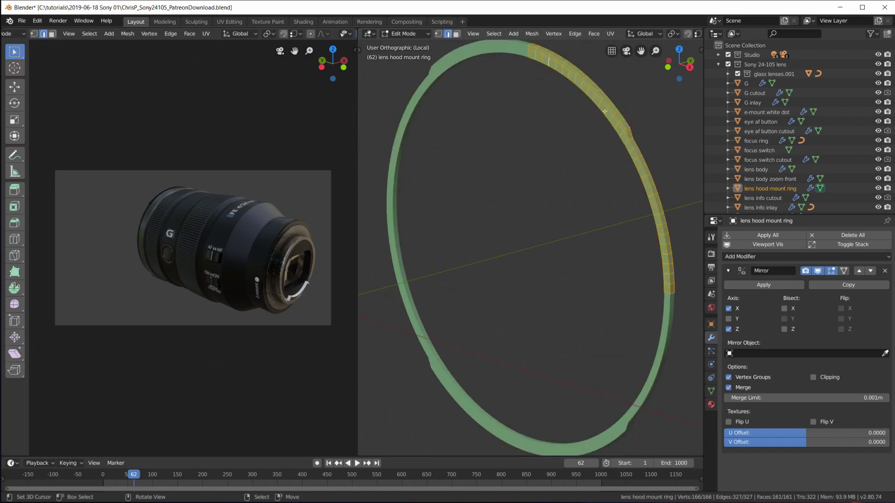
pyautogui.press('1')
pyautogui.moveTo(604, 111); pyautogui.dragTo(644, 177, button='middle')
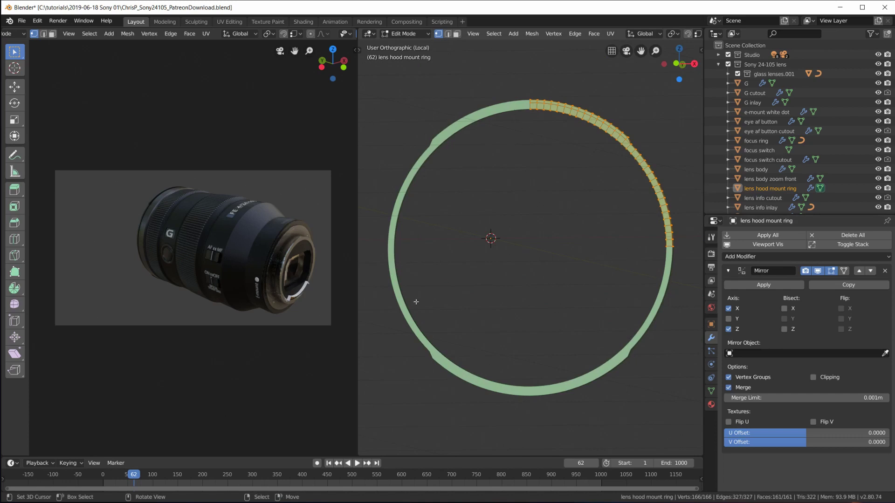
pyautogui.scroll(6, 649, 180)
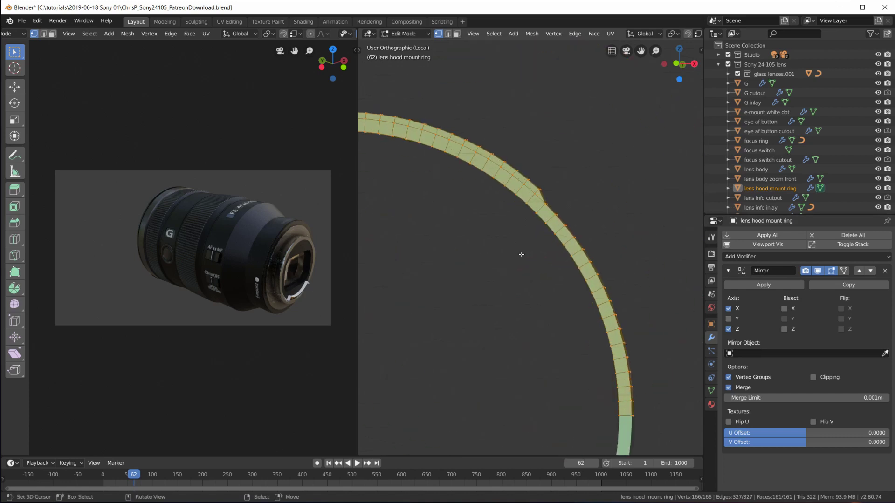
pyautogui.moveTo(615, 191); pyautogui.dragTo(579, 219, button='middle')
pyautogui.scroll(4, 577, 229)
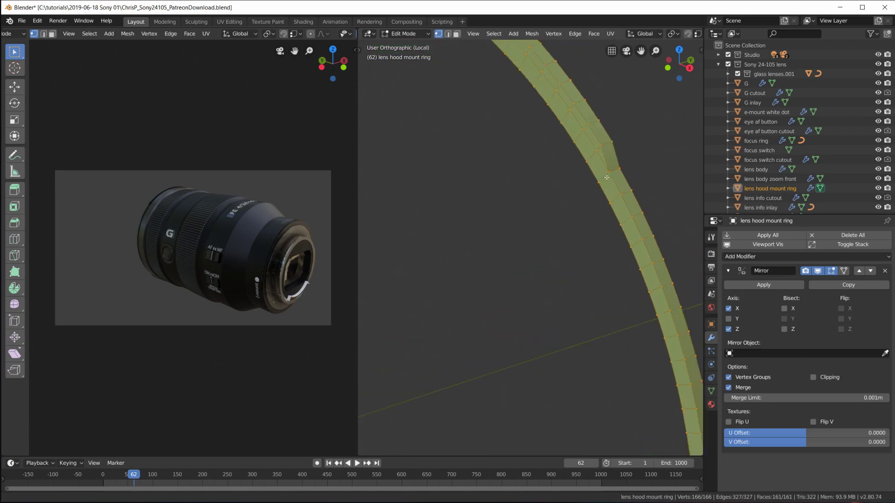
# Step: Select one short edge on the dense upper-right arc and push it outward
pyautogui.press('2')
pyautogui.click(579, 235)
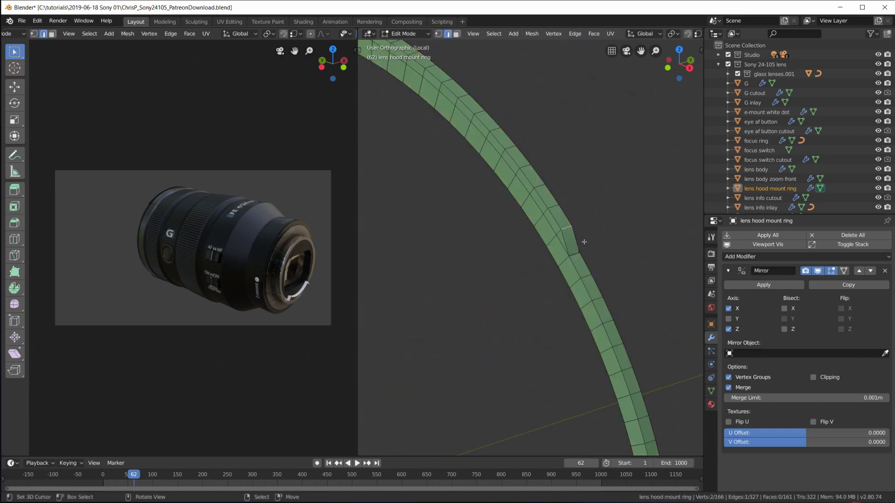
pyautogui.press('g')
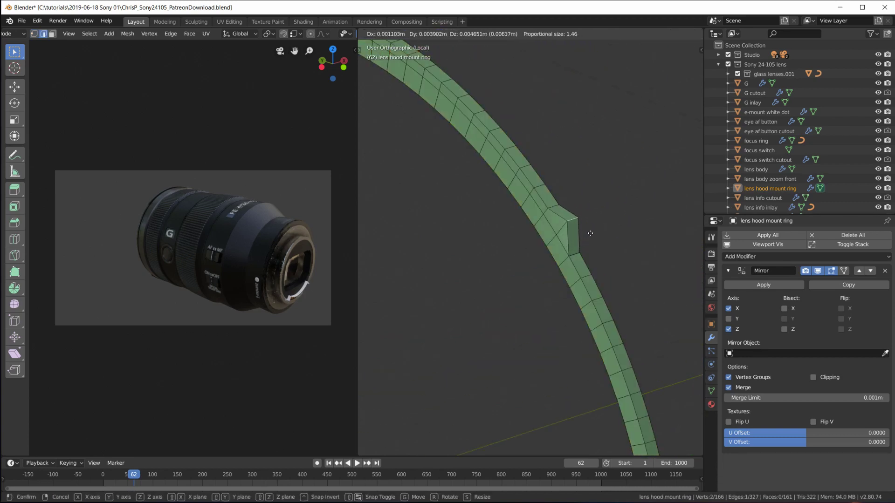
pyautogui.click(583, 240)
# Step: Leave local view to show the whole lens and return to Object Mode
pyautogui.scroll(-3, 550, 290)
pyautogui.scroll(-6, 550, 290)
pyautogui.moveTo(551, 289); pyautogui.dragTo(588, 388, button='middle')
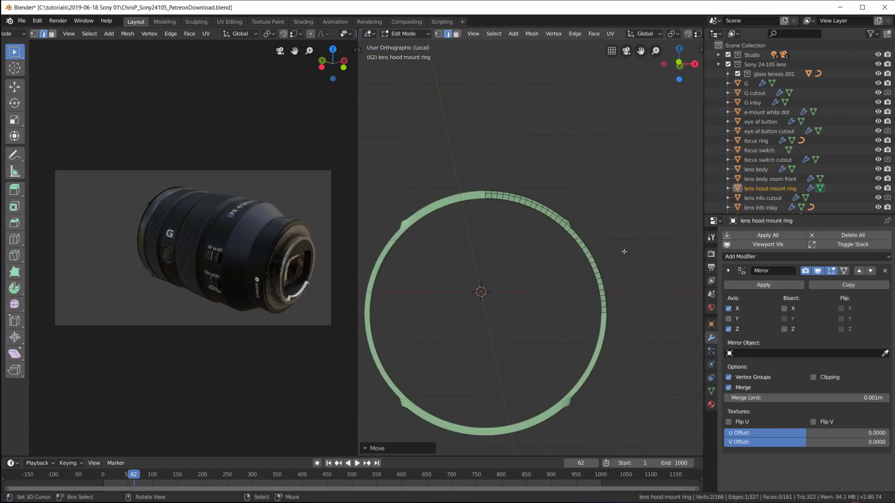
pyautogui.keyDown('shift'); pyautogui.moveTo(477, 264); pyautogui.dragTo(516, 188, button='middle'); pyautogui.keyUp('shift')
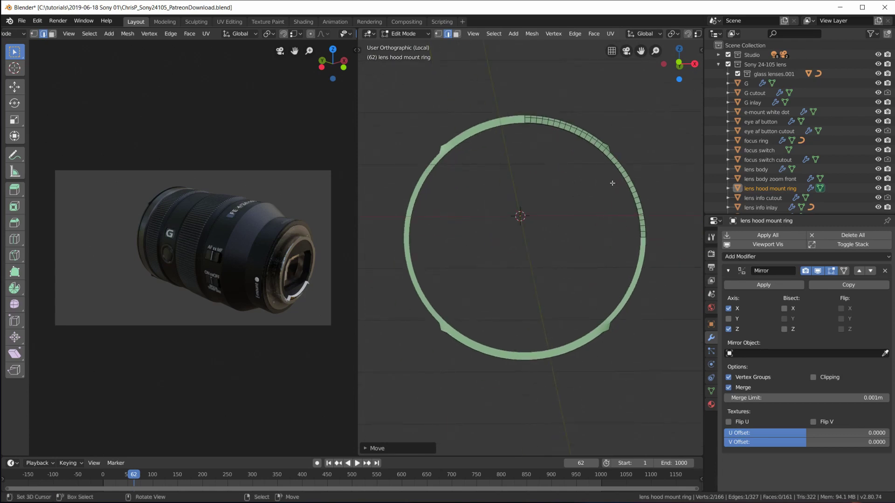
pyautogui.press('KP_Divide')
pyautogui.scroll(-2, 571, 189)
pyautogui.moveTo(571, 189); pyautogui.dragTo(558, 262, button='middle')
pyautogui.press('Tab')
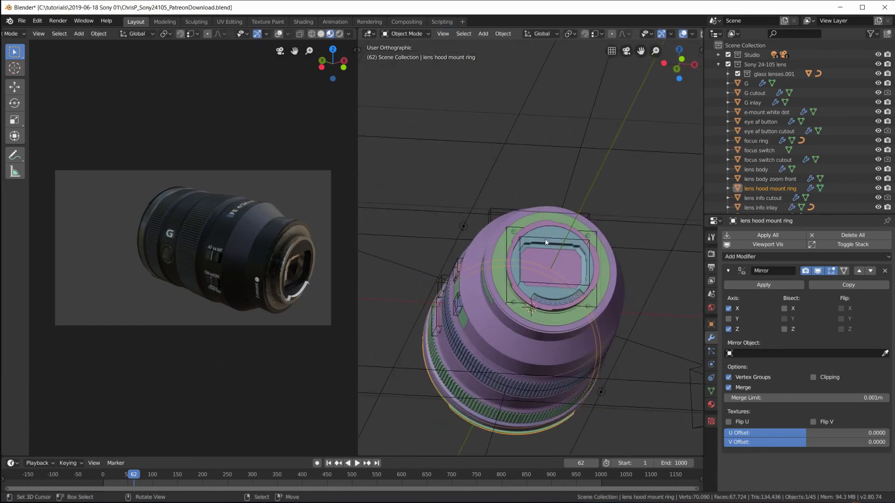
# Step: Select the lens mount metal ring, isolate it in local view, and view it from the front
pyautogui.click(546, 242)
pyautogui.scroll(3, 553, 252)
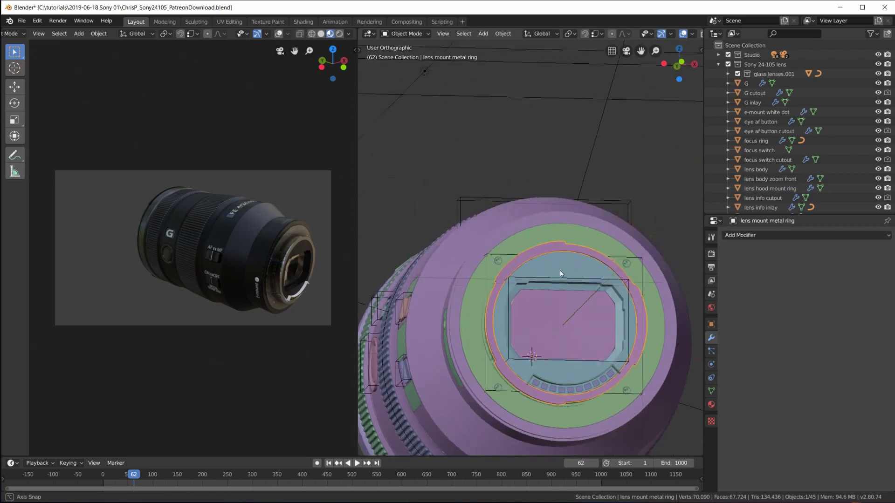
pyautogui.press('KP_Divide')
pyautogui.press('KP_1')
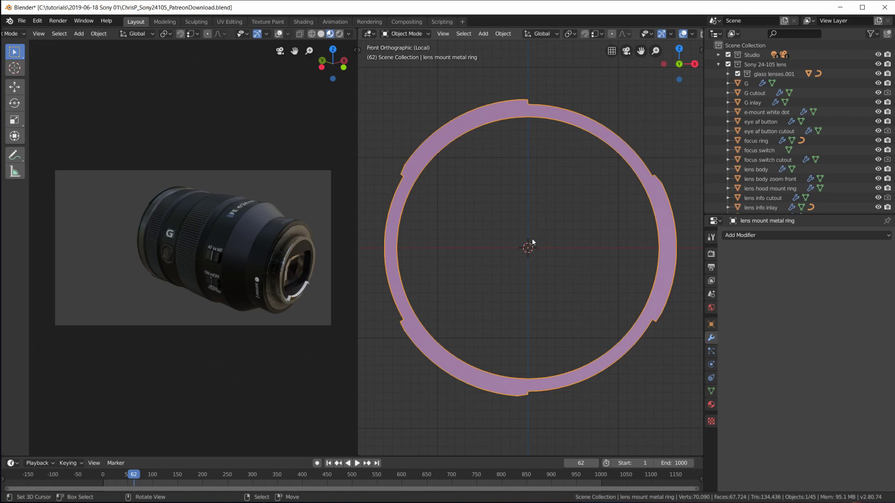
pyautogui.scroll(-4, 541, 250)
pyautogui.scroll(3, 543, 254)
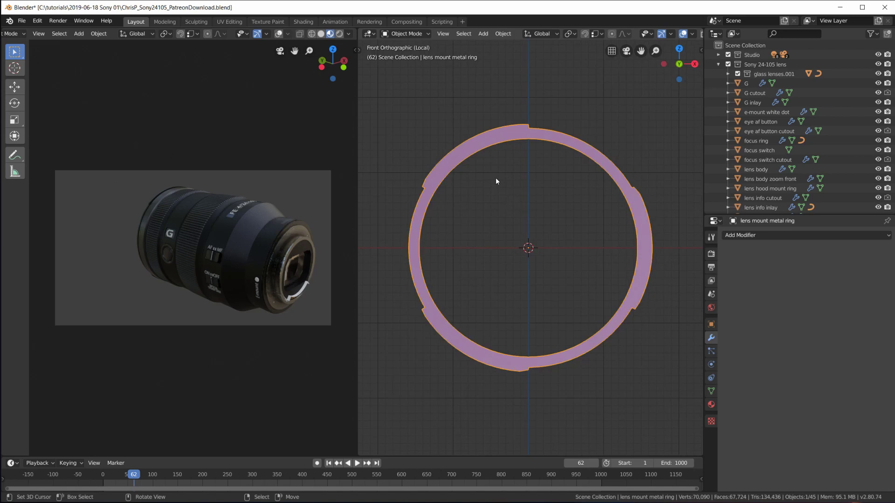
pyautogui.scroll(1, 496, 179)
pyautogui.scroll(-1, 496, 178)
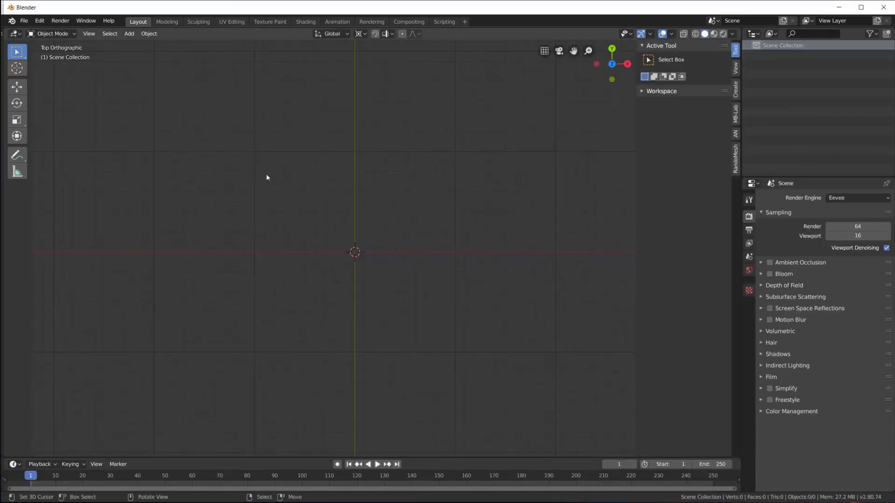
# Step: Add a mesh circle with 55 vertices at the origin
pyautogui.hotkey('shift', 'a')
pyautogui.moveTo(382, 247)
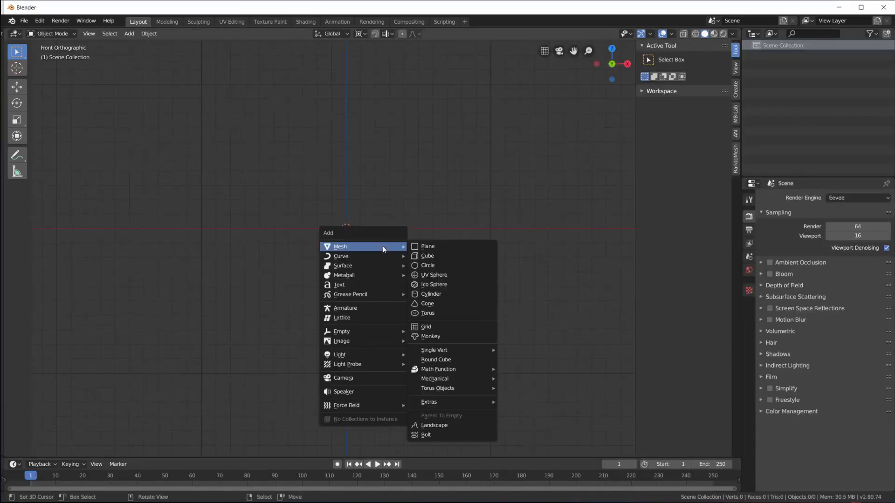
pyautogui.click(451, 267)
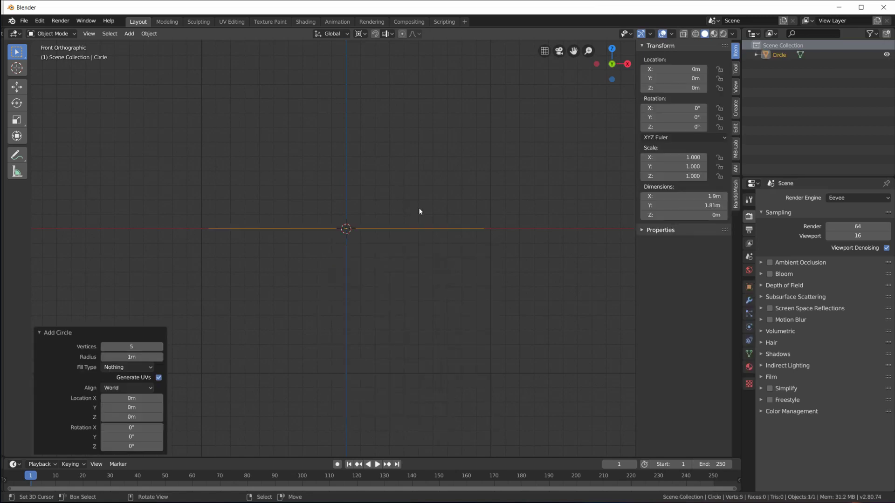
pyautogui.click(134, 347)
pyautogui.write('55')
pyautogui.press('Return')
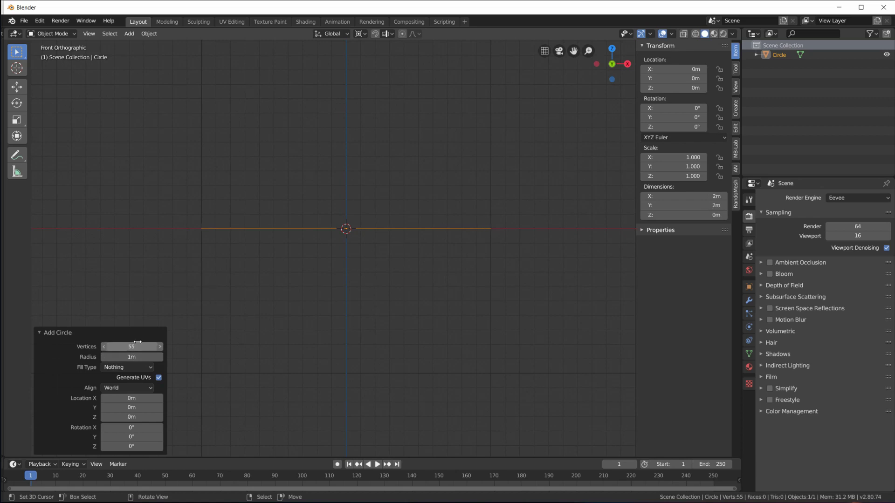
# Step: Enter Edit Mode on the circle and switch to the lens file window
pyautogui.moveTo(363, 183); pyautogui.dragTo(365, 230, button='middle')
pyautogui.press('Tab')
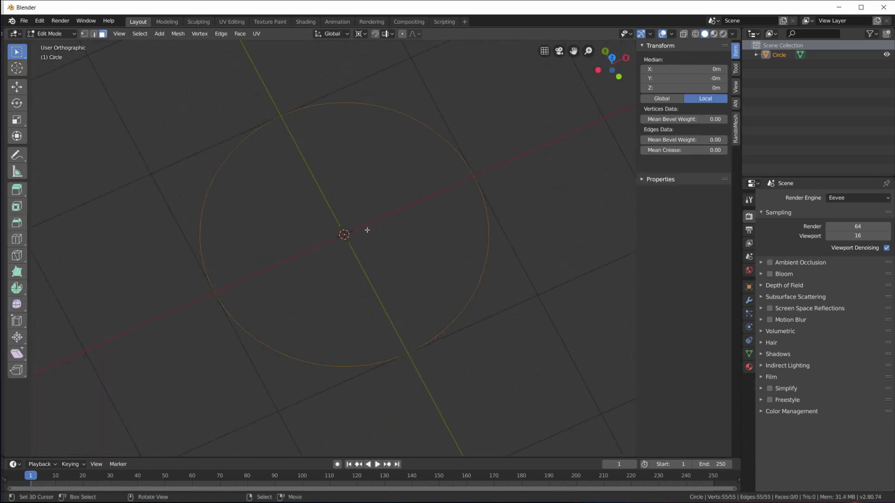
pyautogui.hotkey('alt', 'Tab')
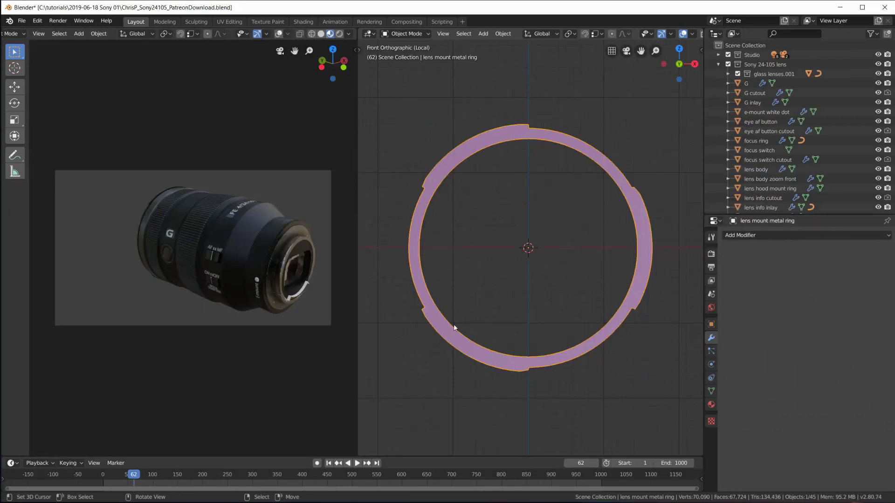
# Step: Back in the circle scene, stand the circle upright by rotating it 90° about X
pyautogui.hotkey('alt', 'Tab')
pyautogui.press('KP_7')
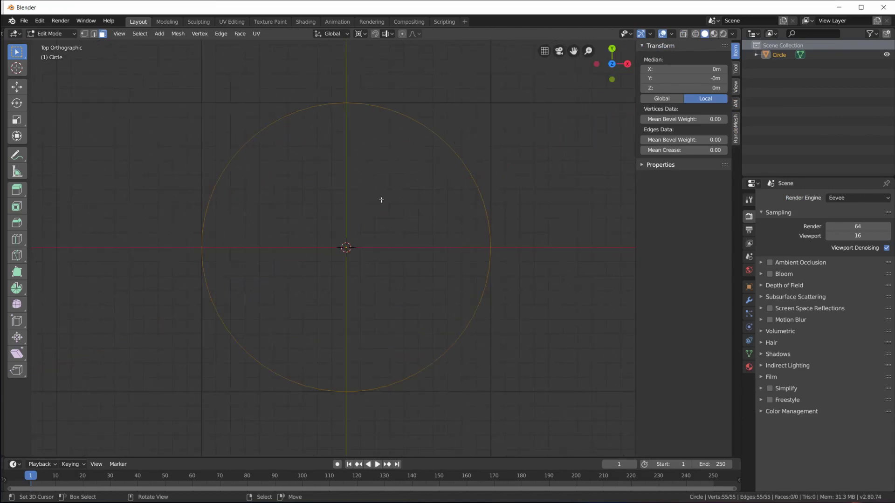
pyautogui.press('Tab')
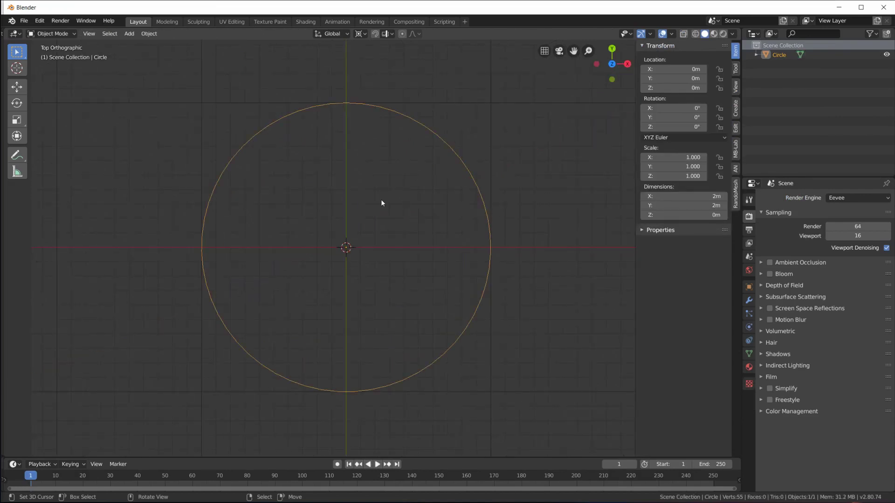
pyautogui.press('Tab')
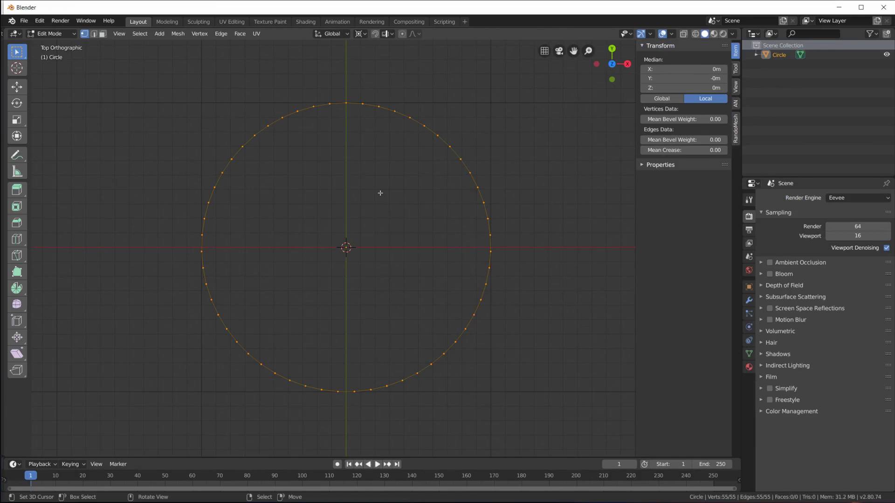
pyautogui.press('r')
pyautogui.press('x')
pyautogui.press('9')
pyautogui.press('0')
pyautogui.press('Return')
# Step: Extrude the circle's edges along Y into a band
pyautogui.moveTo(451, 262); pyautogui.dragTo(370, 232, button='middle')
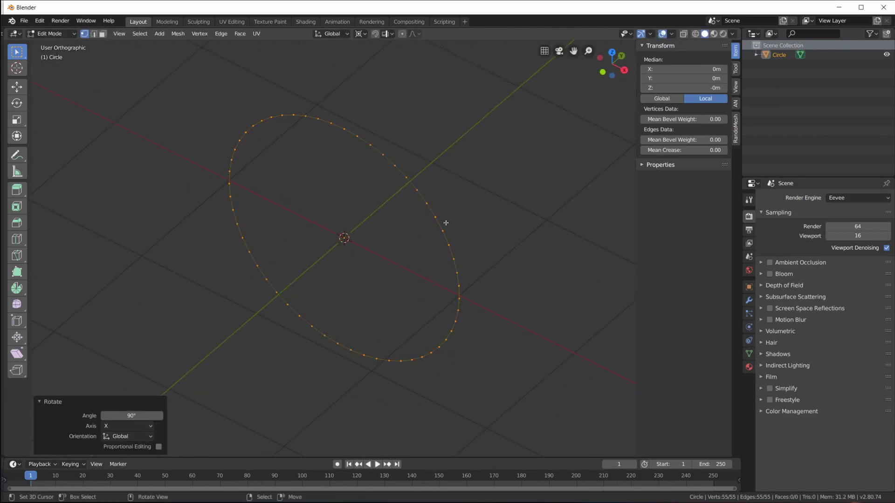
pyautogui.moveTo(417, 199); pyautogui.dragTo(386, 188, button='middle')
pyautogui.press('e')
pyautogui.press('y')
pyautogui.click(391, 188)
# Step: Extrude the band in place, scale it by 1.064, and view it from the front in Object Mode
pyautogui.press('a')
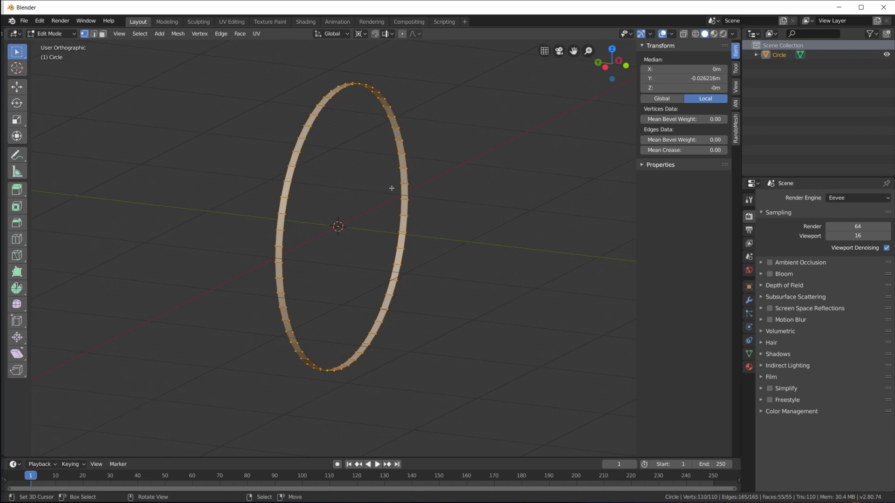
pyautogui.press('e')
pyautogui.rightClick(392, 188)
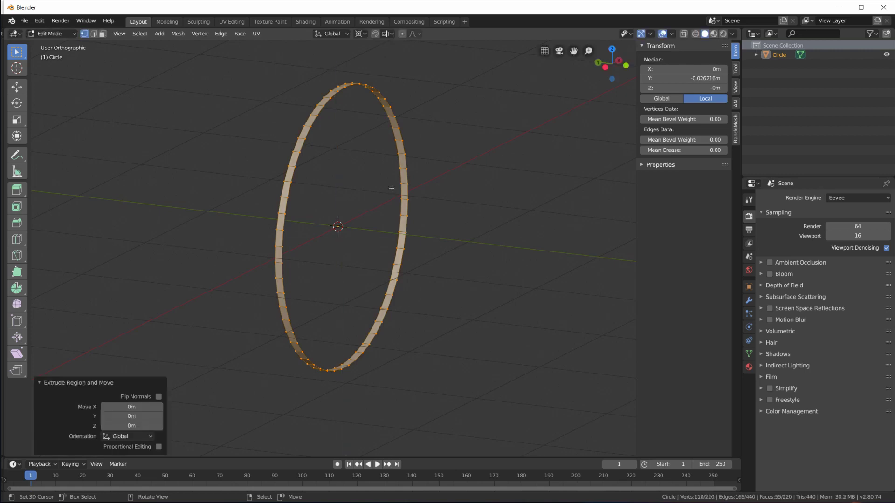
pyautogui.press('s')
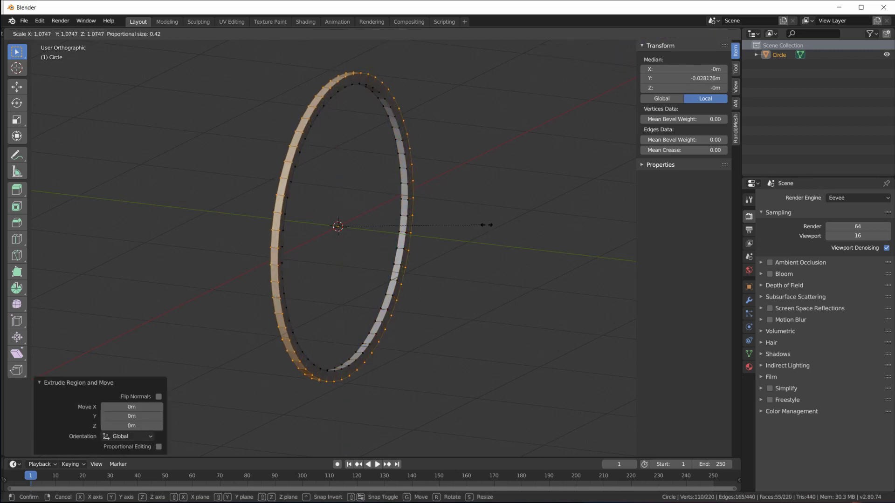
pyautogui.click(470, 222)
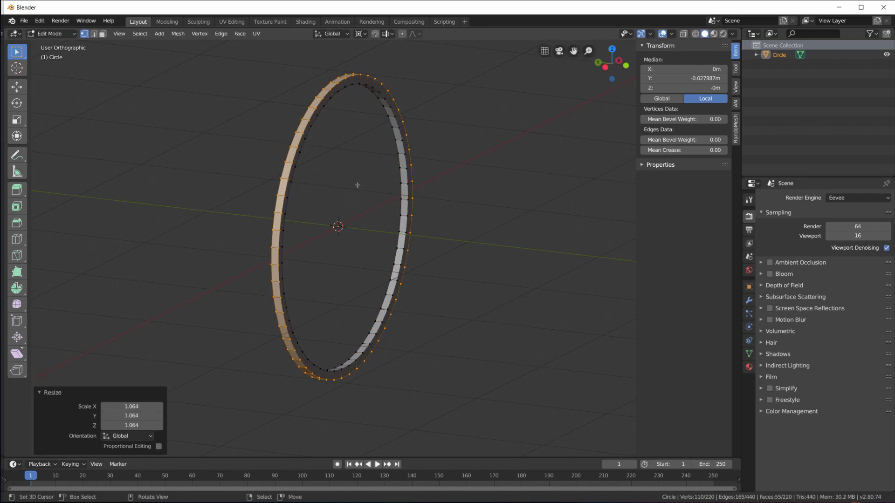
pyautogui.press('Tab')
pyautogui.press('KP_1')
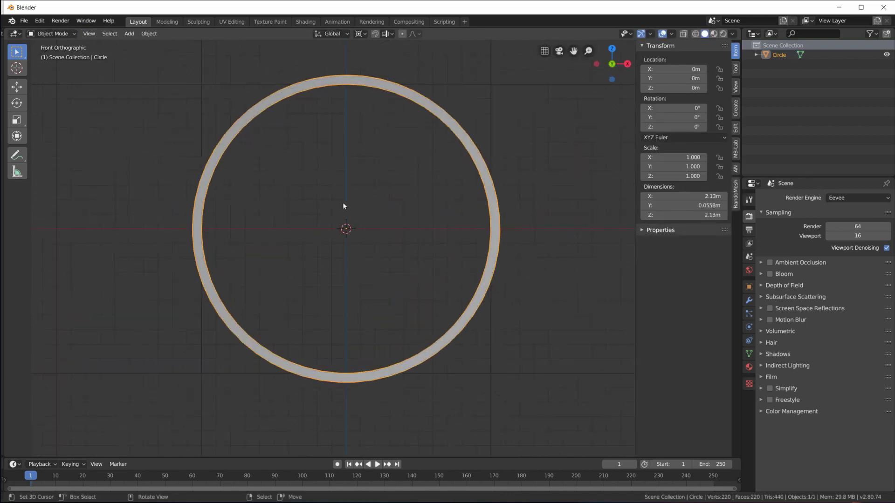
# Step: Add a 5-vertex guide circle rotated 90° about X
pyautogui.hotkey('shift', 'a')
pyautogui.moveTo(344, 203)
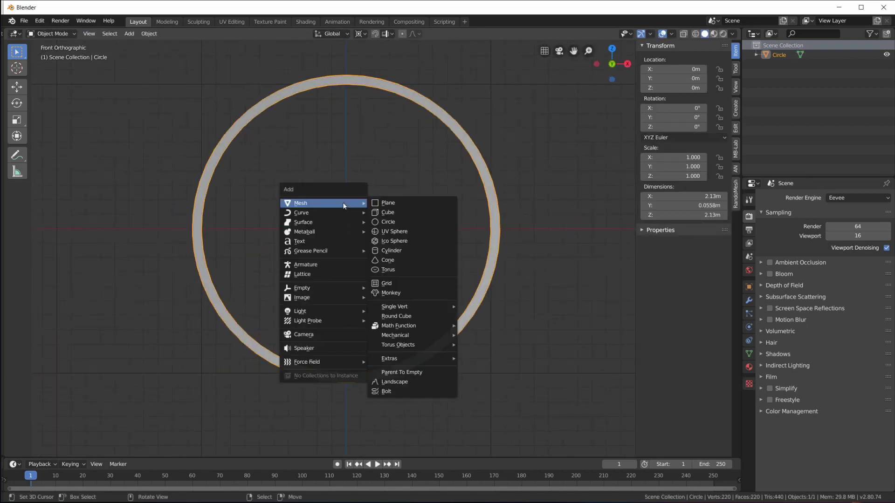
pyautogui.click(403, 227)
pyautogui.click(130, 347)
pyautogui.write('5')
pyautogui.press('Return')
pyautogui.write('rx90')
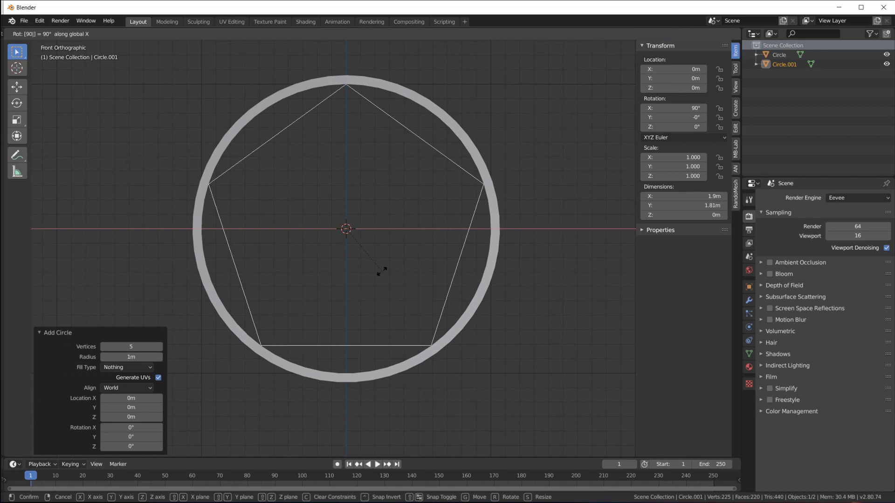
pyautogui.press('Return')
# Step: Edit the ring with all vertices deselected and X-ray turned on
pyautogui.press('Tab')
pyautogui.press('Tab')
pyautogui.click(278, 100)
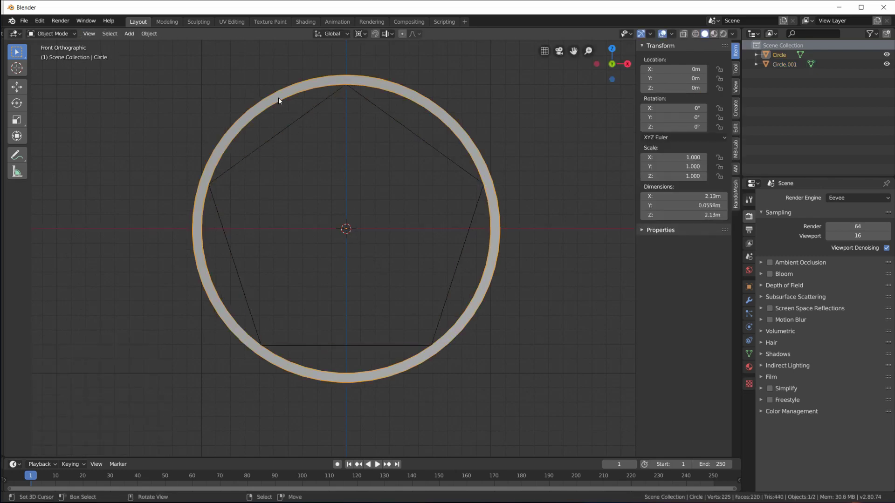
pyautogui.press('Tab')
pyautogui.scroll(3, 326, 232)
pyautogui.moveTo(314, 264); pyautogui.dragTo(388, 135, button='middle')
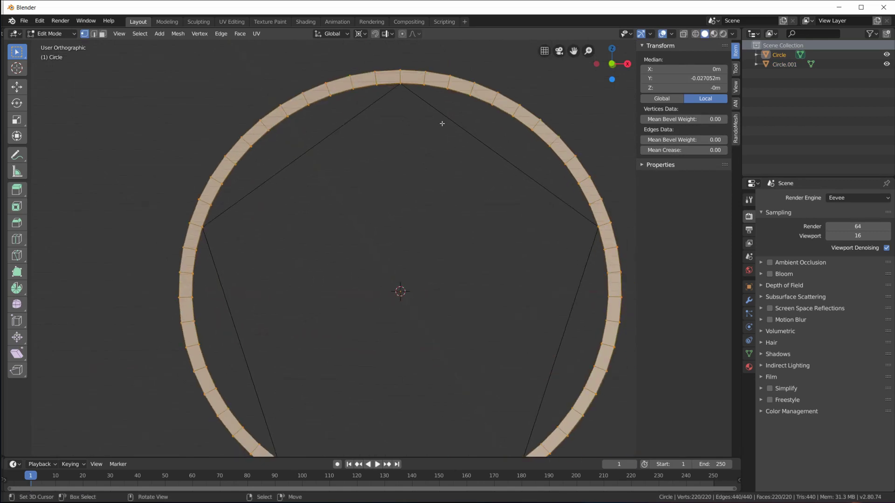
pyautogui.moveTo(442, 124); pyautogui.dragTo(463, 159, button='middle')
pyautogui.hotkey('alt', 'a')
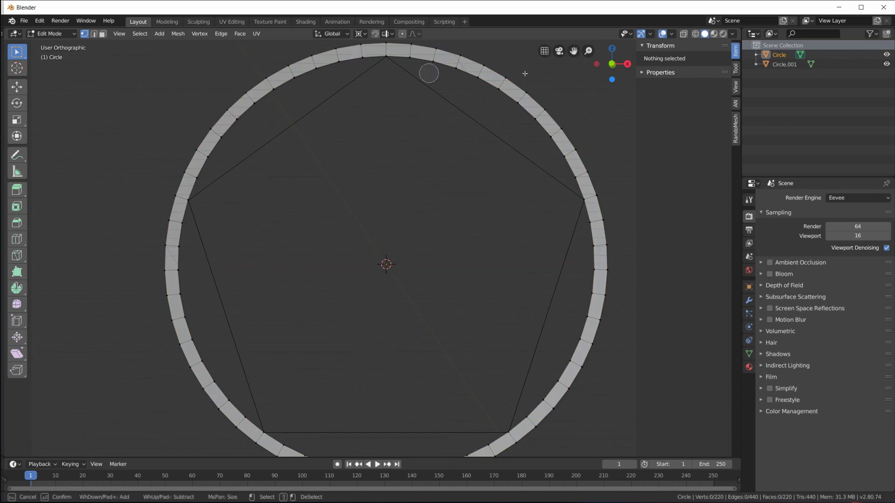
pyautogui.click(684, 34)
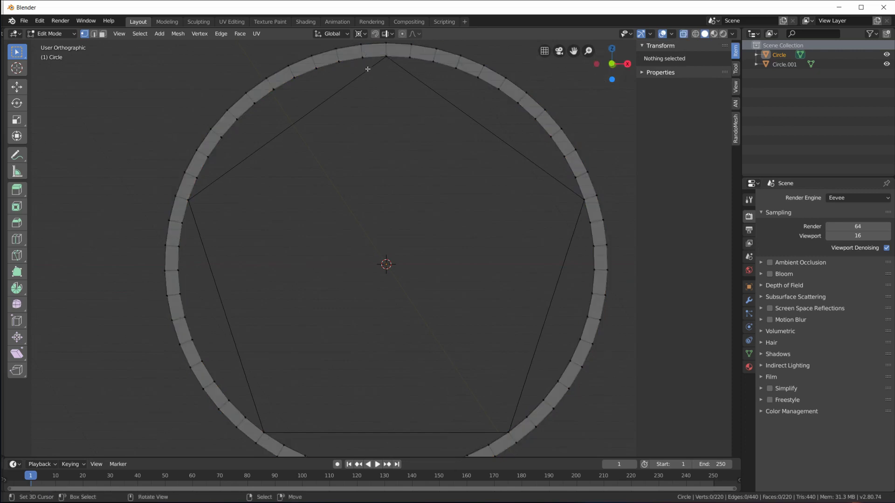
# Step: Brush-select the top-left arc to the pentagon corner, invert, and delete the remaining vertices
pyautogui.press('c')
pyautogui.click(362, 52)
pyautogui.moveTo(347, 61)
pyautogui.mouseDown()
pyautogui.moveTo(306, 70)
pyautogui.moveTo(209, 122)
pyautogui.moveTo(184, 171)
pyautogui.moveTo(239, 98)
pyautogui.moveTo(355, 61)
pyautogui.mouseUp()
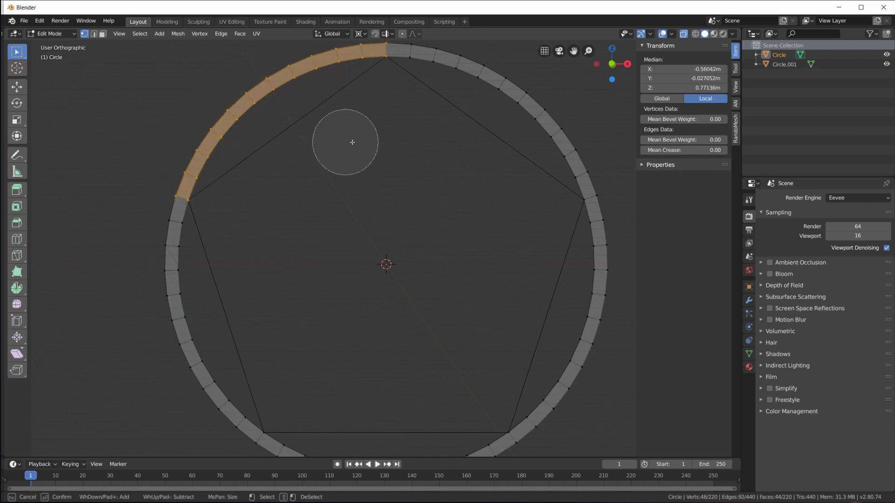
pyautogui.press('Escape')
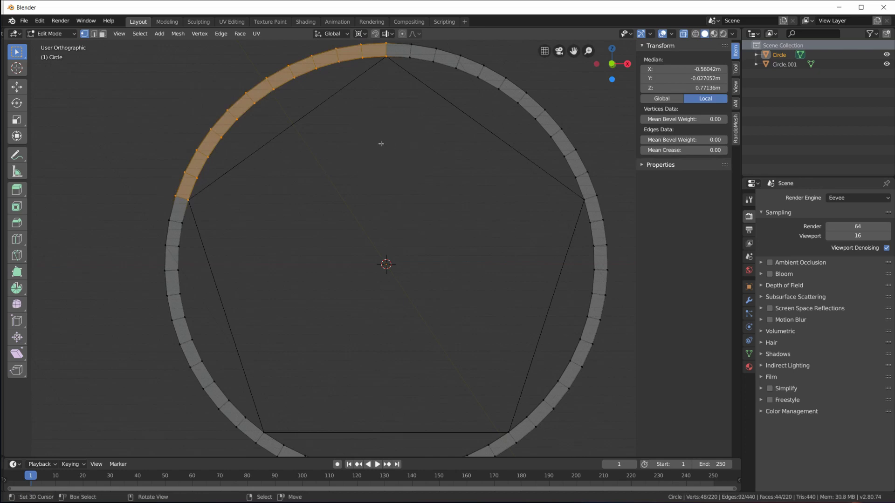
pyautogui.hotkey('ctrl', 'i')
pyautogui.moveTo(377, 143); pyautogui.dragTo(391, 166, button='middle')
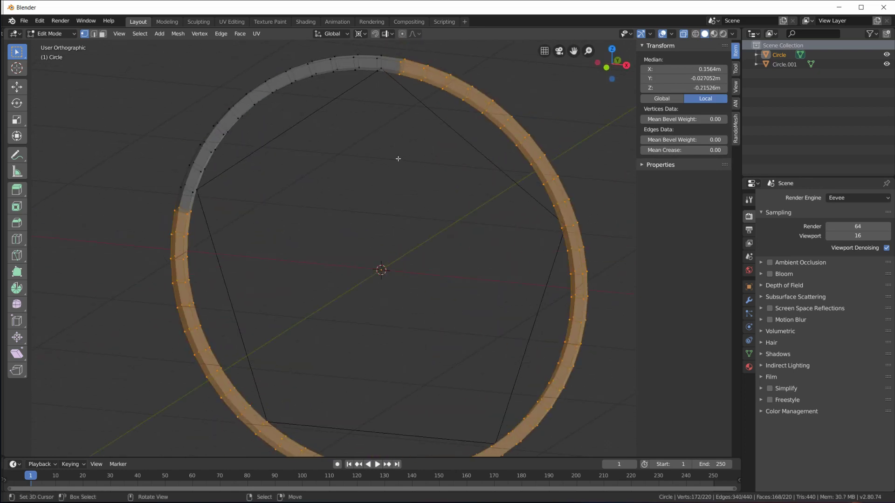
pyautogui.press('x')
pyautogui.click(396, 161)
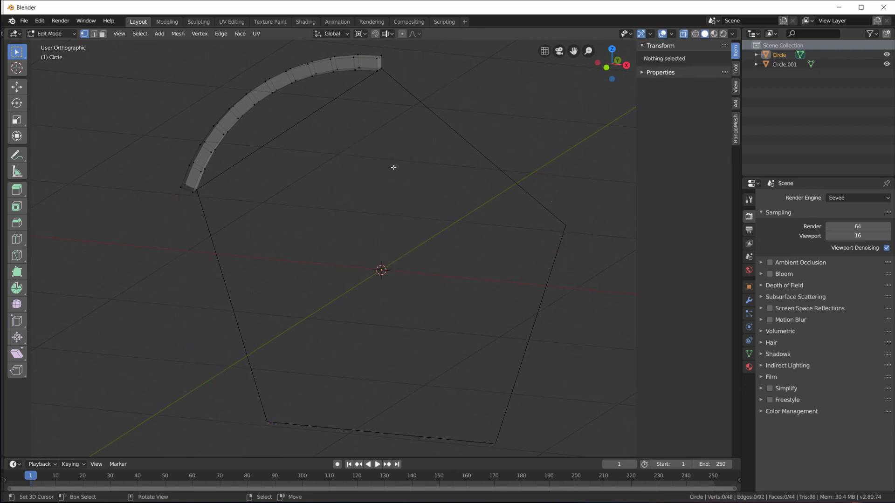
pyautogui.press('KP_1')
pyautogui.moveTo(221, 126); pyautogui.dragTo(363, 133, button='middle')
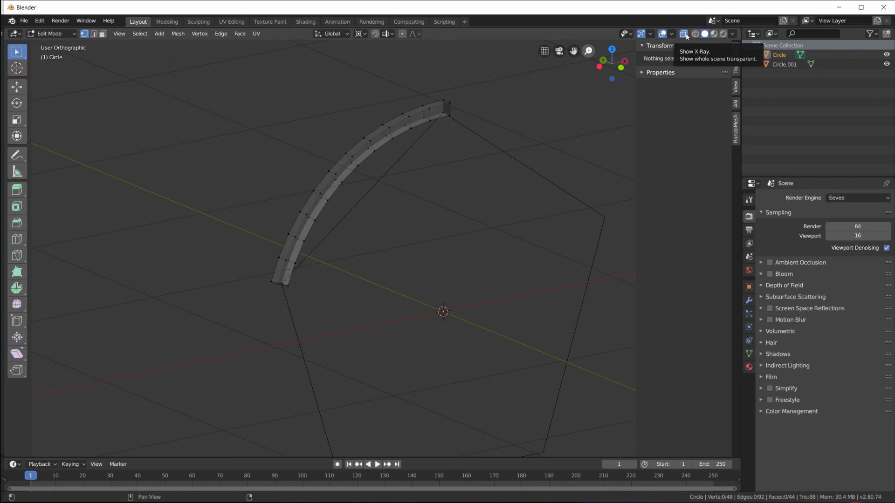
# Step: Turn X-ray off and extrude three adjacent top faces of the arc outward
pyautogui.click(686, 32)
pyautogui.scroll(3, 347, 216)
pyautogui.keyDown('shift'); pyautogui.moveTo(344, 144); pyautogui.dragTo(337, 201, button='middle'); pyautogui.keyUp('shift')
pyautogui.press('3')
pyautogui.click(333, 189)
pyautogui.keyDown('shift'); pyautogui.click(305, 222); pyautogui.keyUp('shift')
pyautogui.keyDown('shift'); pyautogui.click(280, 254); pyautogui.keyUp('shift')
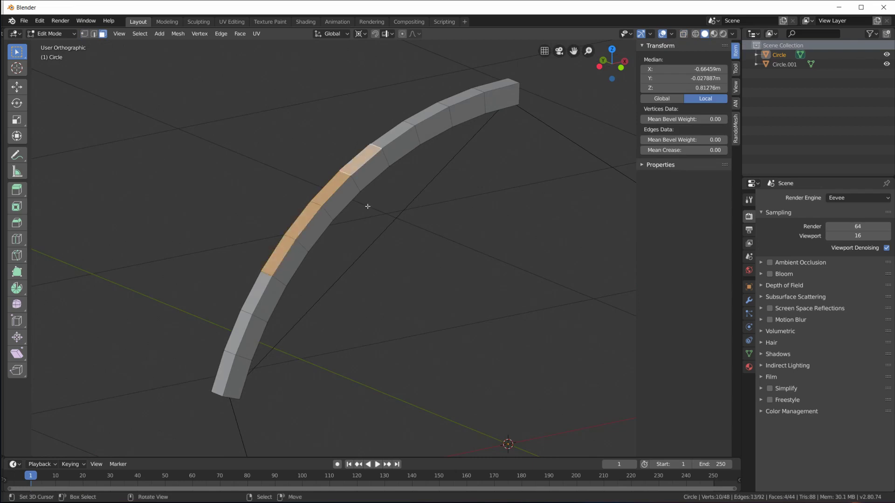
pyautogui.press('e')
pyautogui.click(275, 250)
# Step: Edge-slide the fin's two end edges, one by 0.368, to taper it, then leave Edit Mode
pyautogui.press('2')
pyautogui.click(272, 252)
pyautogui.press('g')
pyautogui.press('g')
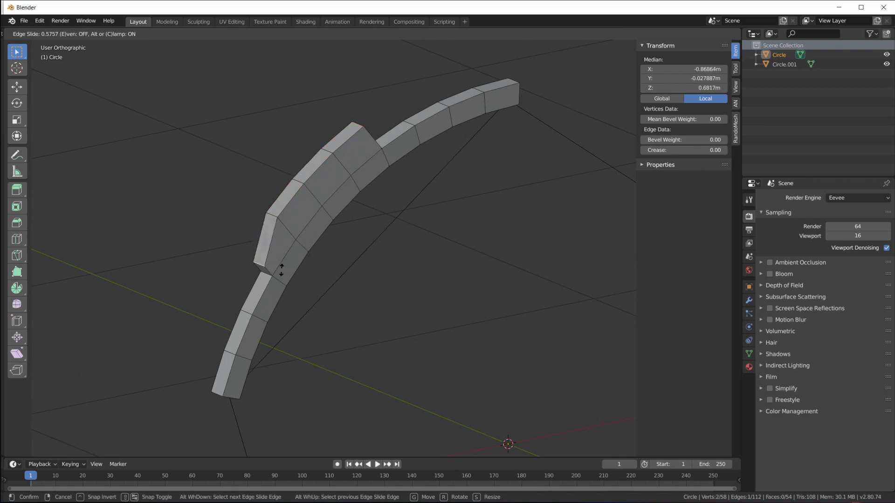
pyautogui.click(263, 261)
pyautogui.click(360, 126)
pyautogui.press('g')
pyautogui.press('g')
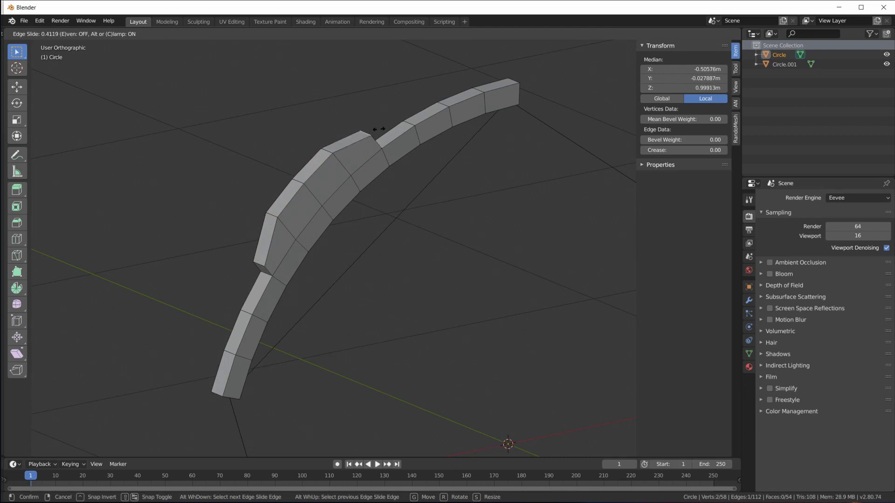
pyautogui.click(372, 133)
pyautogui.moveTo(373, 133); pyautogui.dragTo(352, 211, button='middle')
pyautogui.scroll(-3, 353, 210)
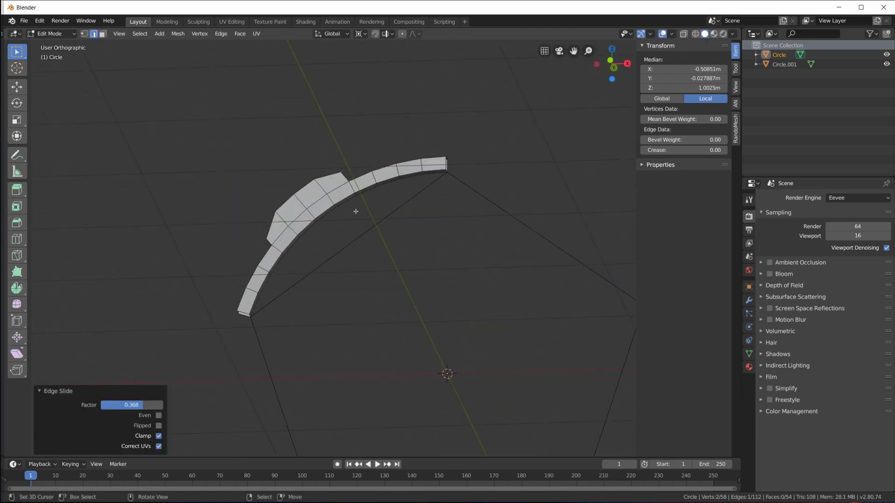
pyautogui.press('Tab')
pyautogui.scroll(-3, 415, 225)
pyautogui.keyDown('shift'); pyautogui.scroll(-3, 455, 228); pyautogui.keyUp('shift')
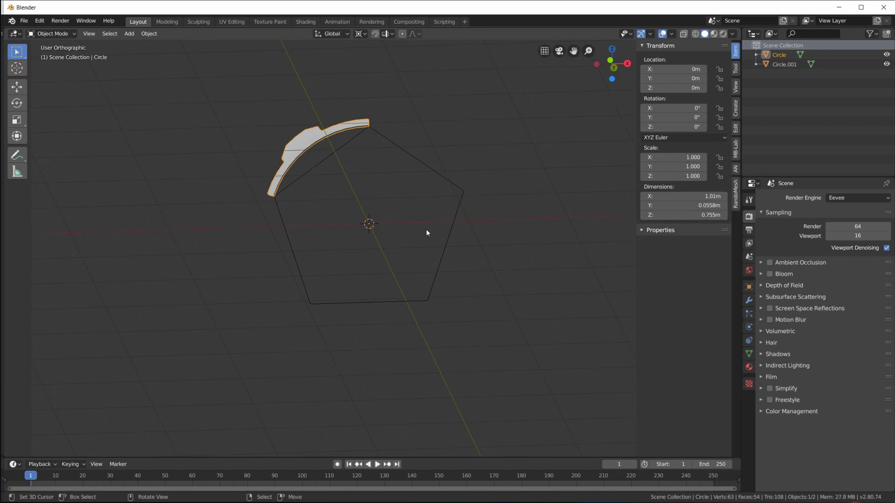
# Step: Delete the pentagon guide
pyautogui.press('KP_1')
pyautogui.click(417, 159)
pyautogui.press('x')
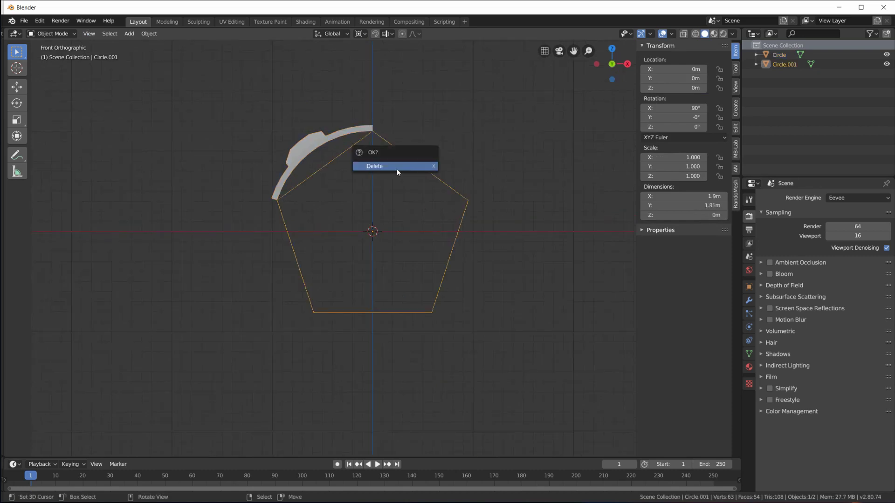
pyautogui.click(396, 167)
# Step: Give the arc an Array modifier with Count 5
pyautogui.scroll(2, 403, 177)
pyautogui.click(290, 95)
pyautogui.keyDown('shift'); pyautogui.scroll(2, 415, 150); pyautogui.keyUp('shift')
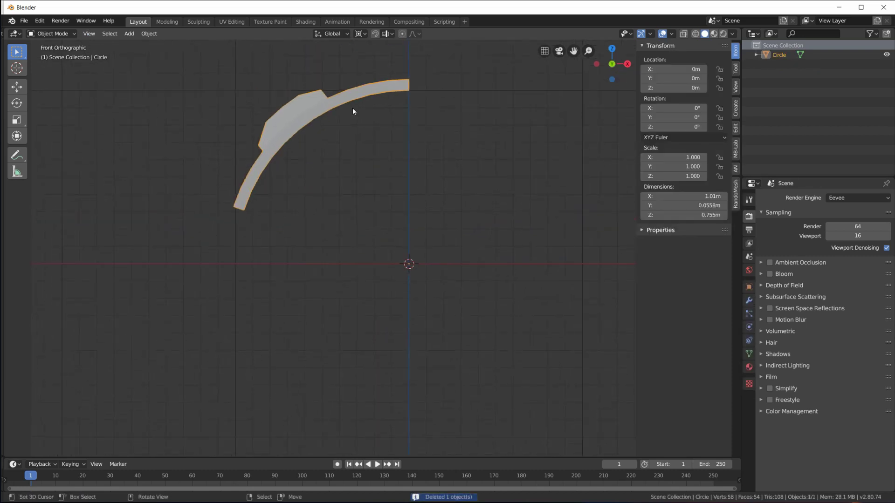
pyautogui.keyDown('shift'); pyautogui.moveTo(532, 399); pyautogui.dragTo(513, 341, button='middle'); pyautogui.keyUp('shift')
pyautogui.keyDown('shift'); pyautogui.scroll(2, 485, 280); pyautogui.keyUp('shift')
pyautogui.scroll(-3, 459, 205)
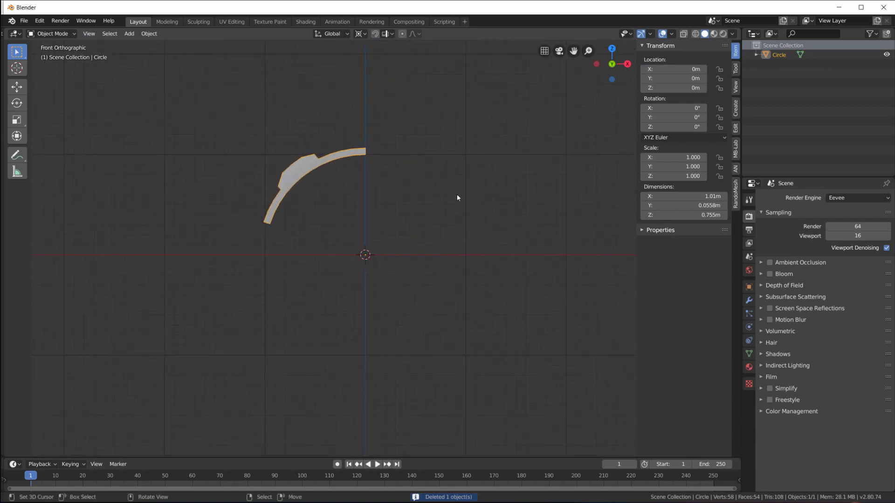
pyautogui.click(749, 301)
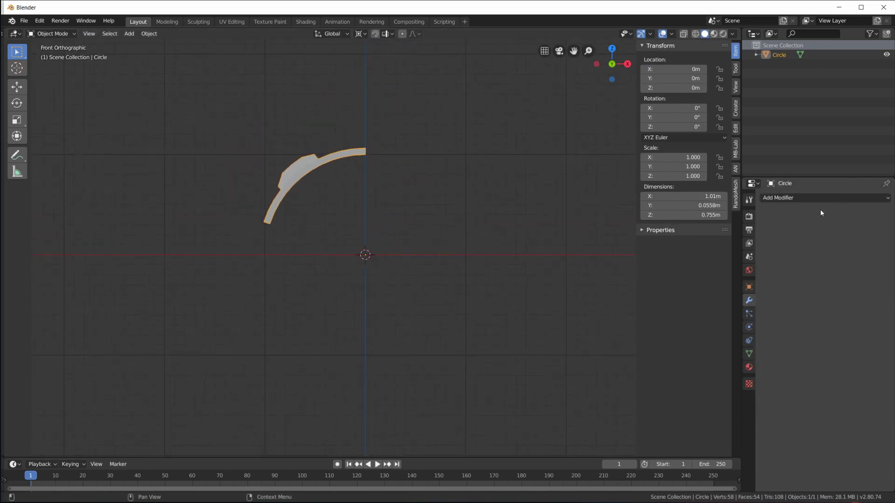
pyautogui.click(798, 196)
pyautogui.click(710, 221)
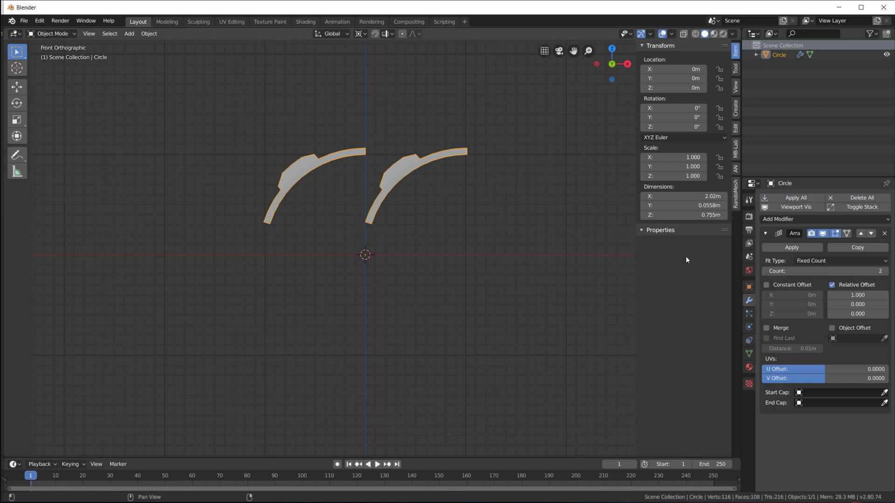
pyautogui.click(885, 270)
pyautogui.click(885, 270)
pyautogui.click(885, 270)
pyautogui.scroll(-3, 439, 278)
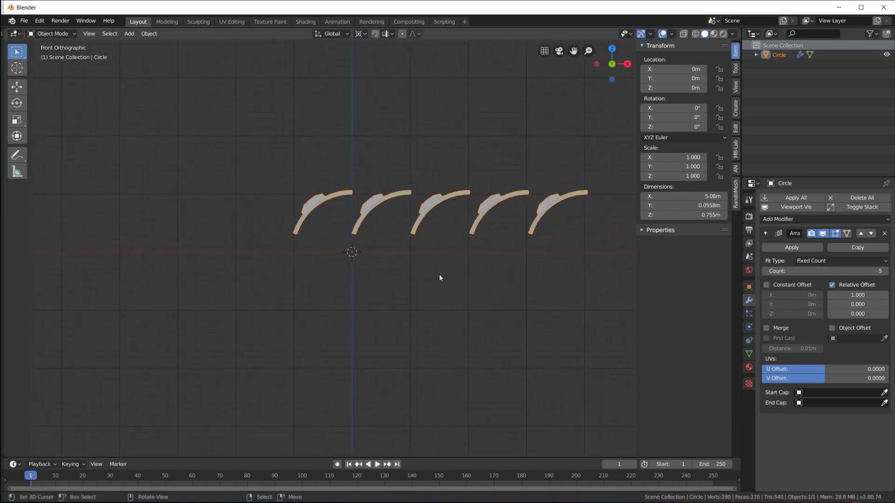
pyautogui.scroll(3, 540, 274)
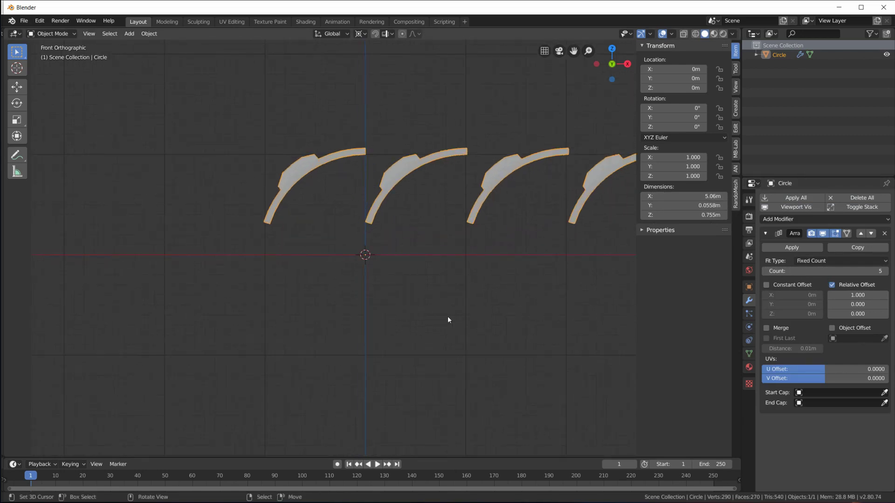
pyautogui.scroll(1, 408, 280)
pyautogui.scroll(-1, 419, 279)
# Step: Add an Empty at the centre and make it the arc Array's Object Offset instead of Relative Offset
pyautogui.hotkey('shift', 'a')
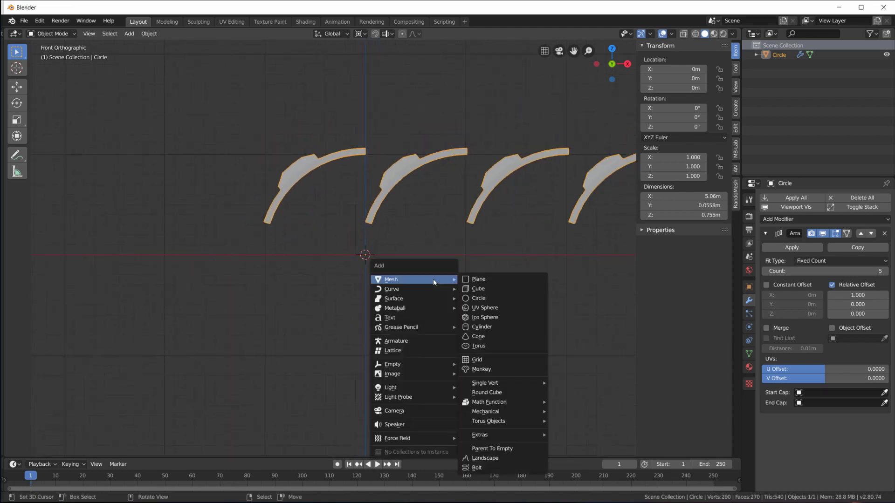
pyautogui.moveTo(420, 365)
pyautogui.click(500, 365)
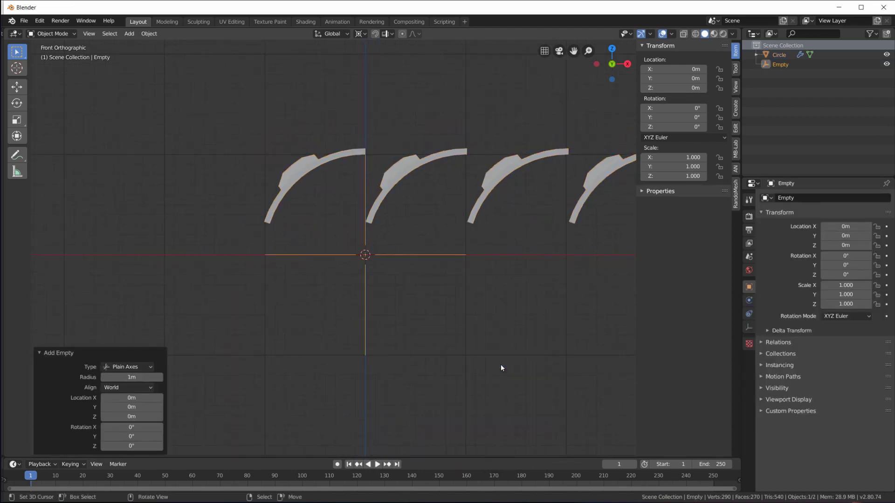
pyautogui.click(306, 172)
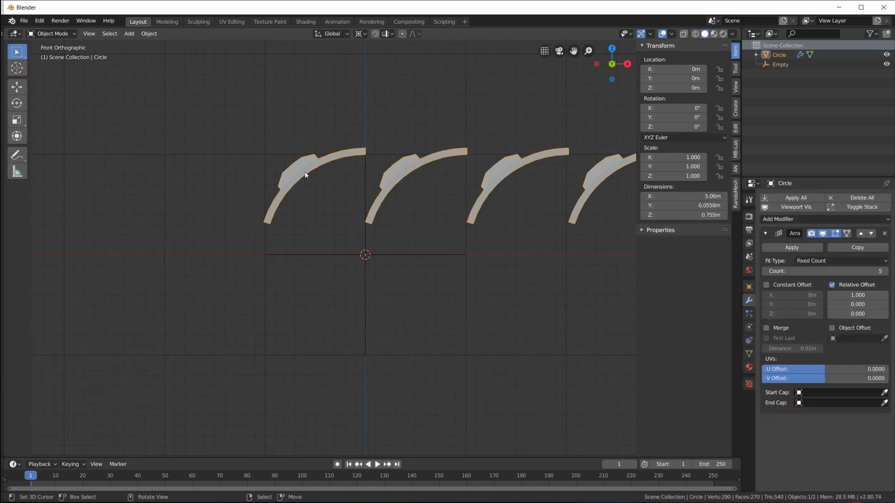
pyautogui.click(832, 284)
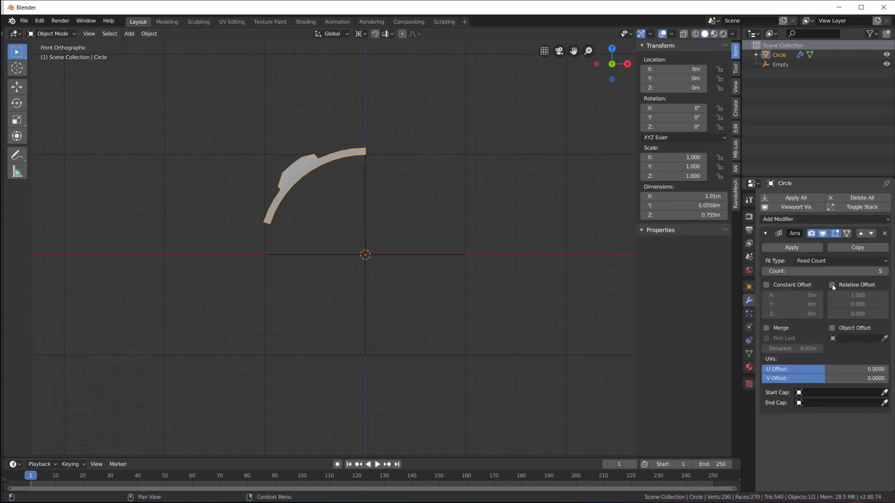
pyautogui.click(832, 328)
pyautogui.click(846, 339)
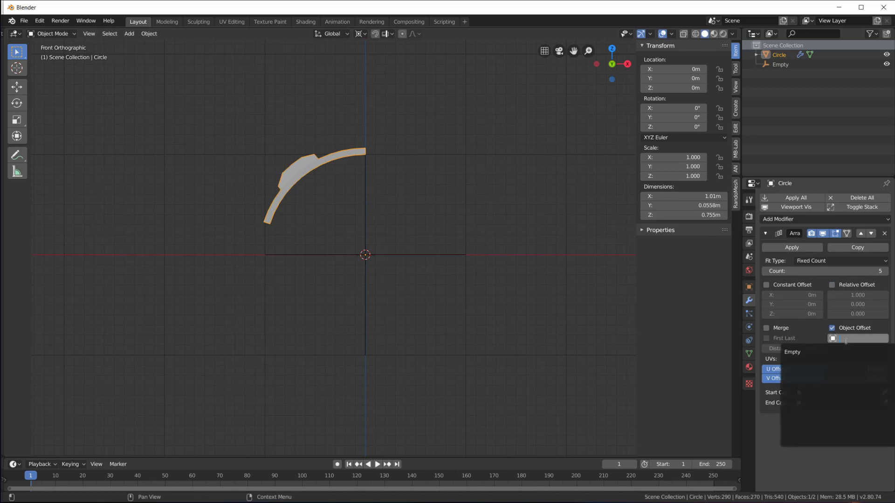
pyautogui.click(818, 351)
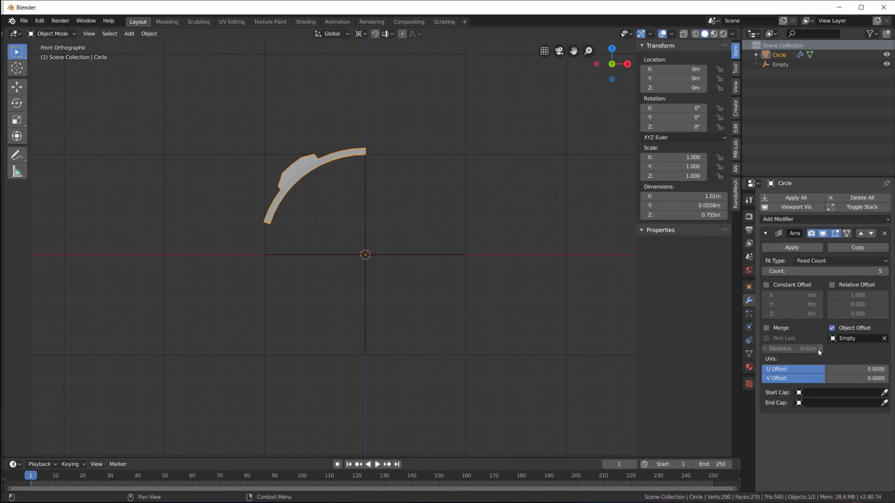
# Step: Rotate the Empty 72° on Y by entering 360/5 in its Rotation Y field
pyautogui.click(370, 239)
pyautogui.press('g')
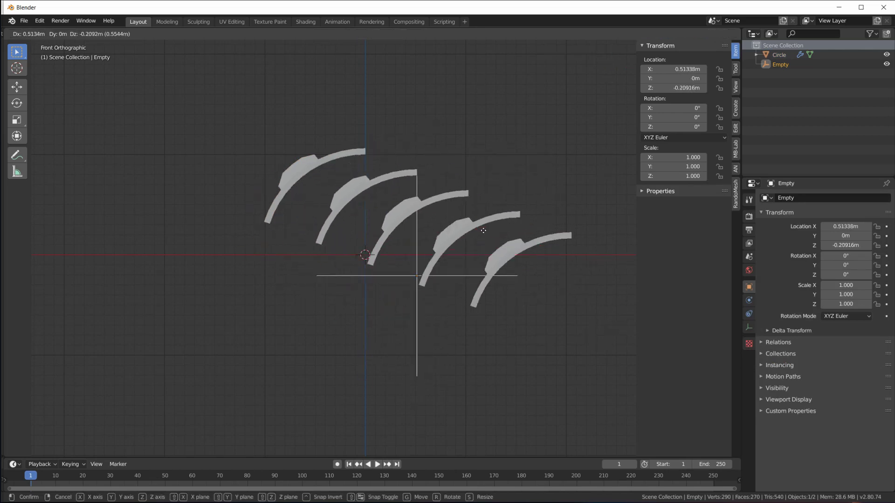
pyautogui.rightClick(465, 224)
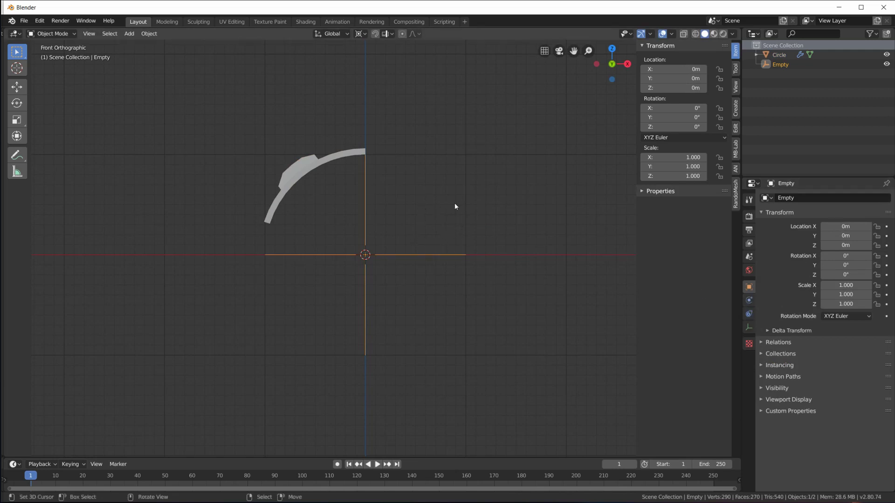
pyautogui.press('r')
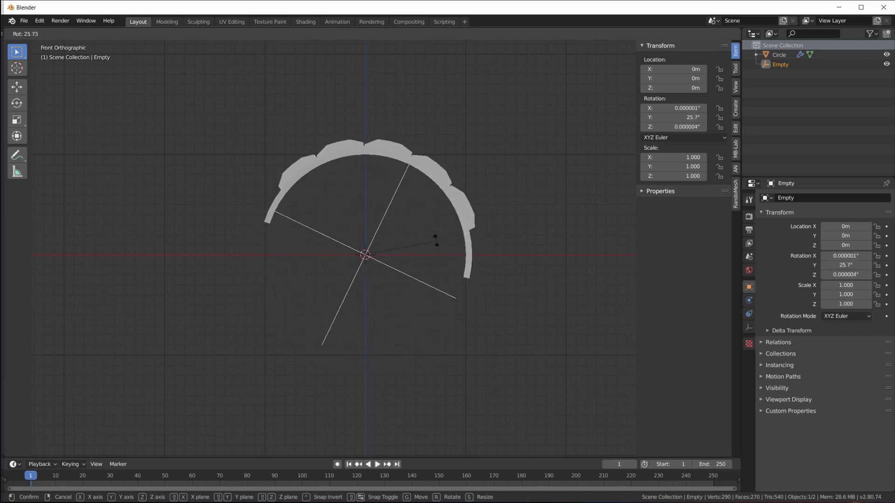
pyautogui.rightClick(399, 276)
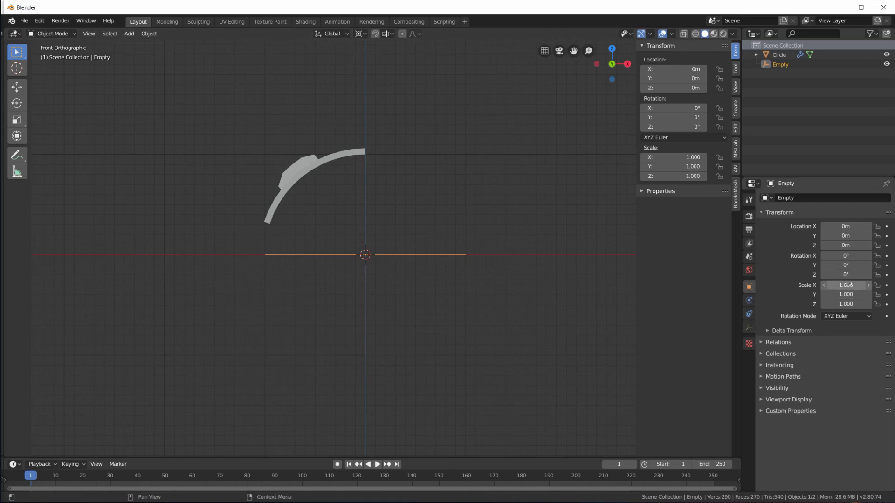
pyautogui.click(837, 266)
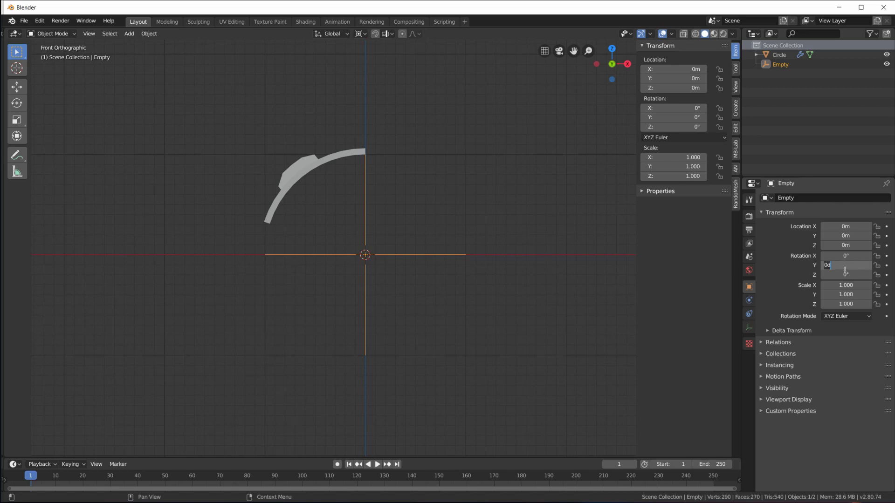
pyautogui.write('360/5')
pyautogui.press('Return')
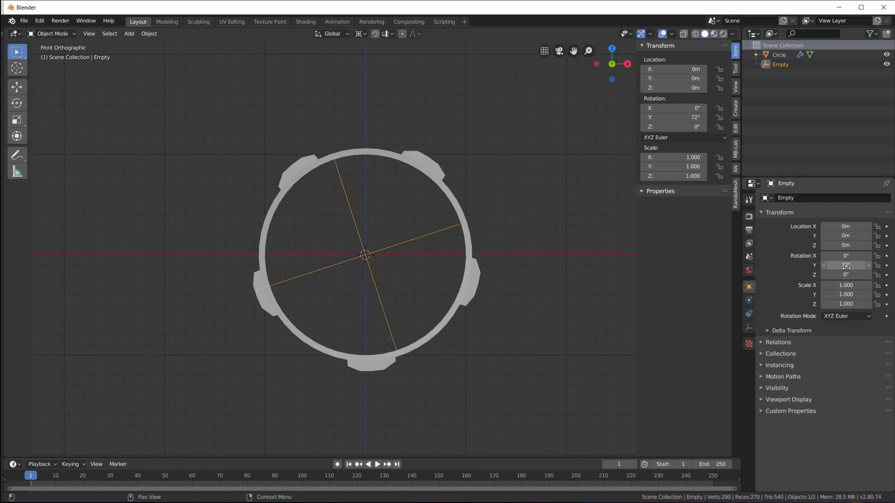
pyautogui.moveTo(429, 202); pyautogui.dragTo(460, 211, button='middle')
pyautogui.scroll(3, 410, 203)
pyautogui.scroll(-3, 406, 210)
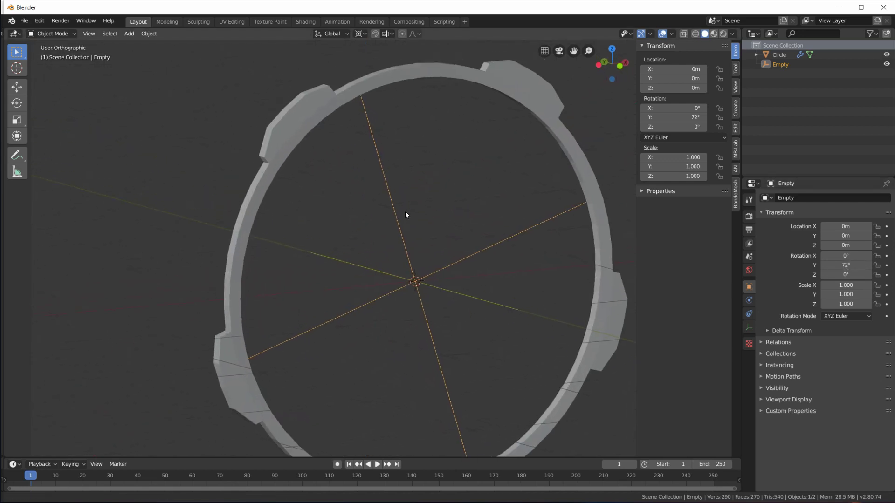
pyautogui.click(683, 33)
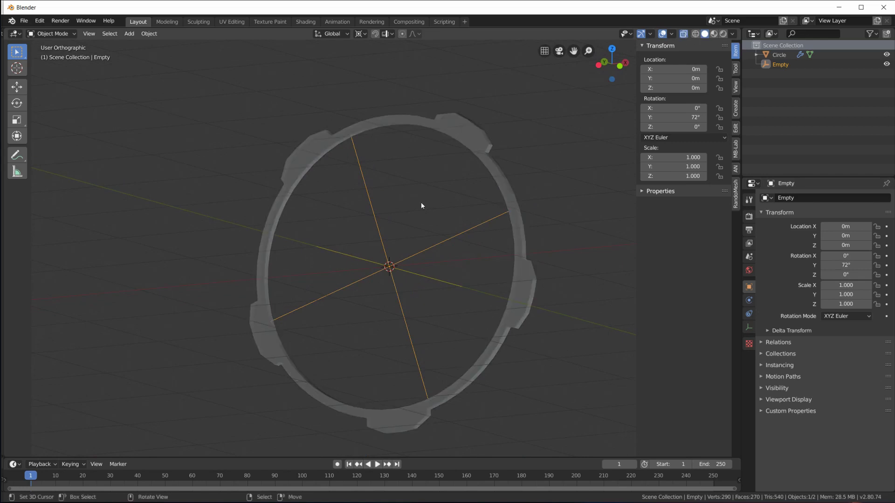
pyautogui.moveTo(421, 202); pyautogui.dragTo(417, 193, button='middle')
pyautogui.click(392, 96)
pyautogui.scroll(-2, 443, 166)
pyautogui.moveTo(443, 166); pyautogui.dragTo(390, 195, button='middle')
pyautogui.scroll(1, 380, 196)
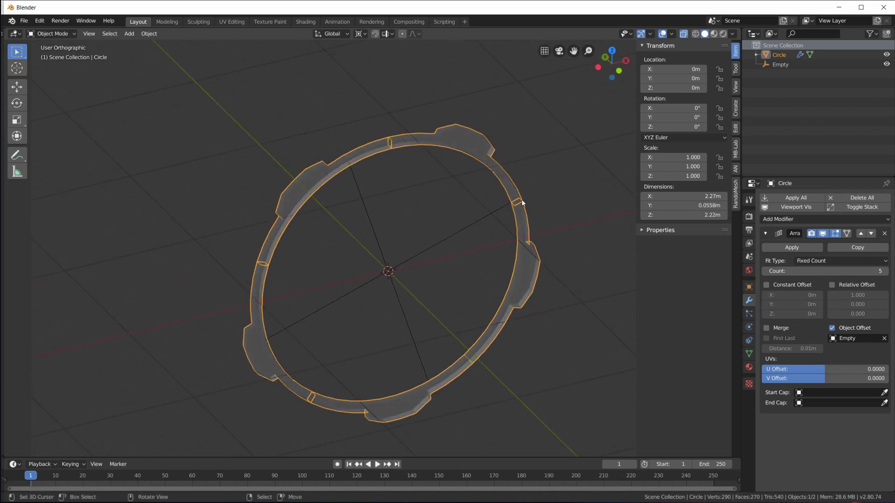
pyautogui.moveTo(350, 203); pyautogui.dragTo(249, 231, button='middle')
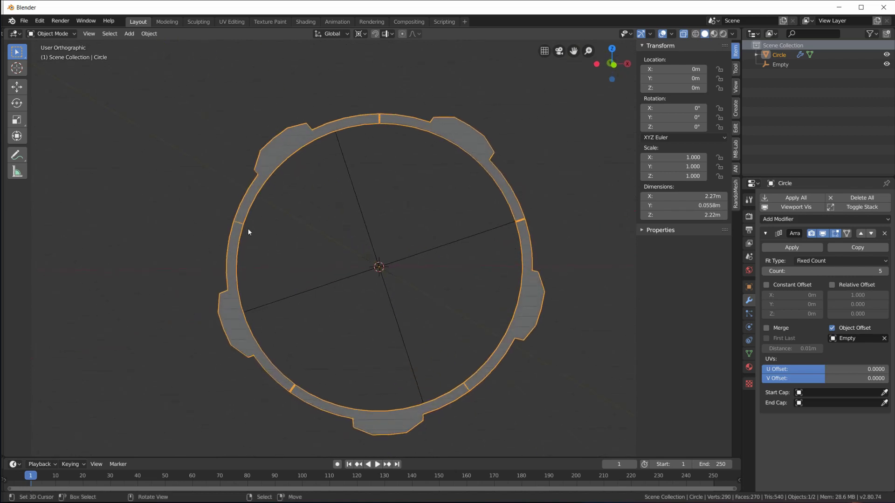
pyautogui.press('Tab')
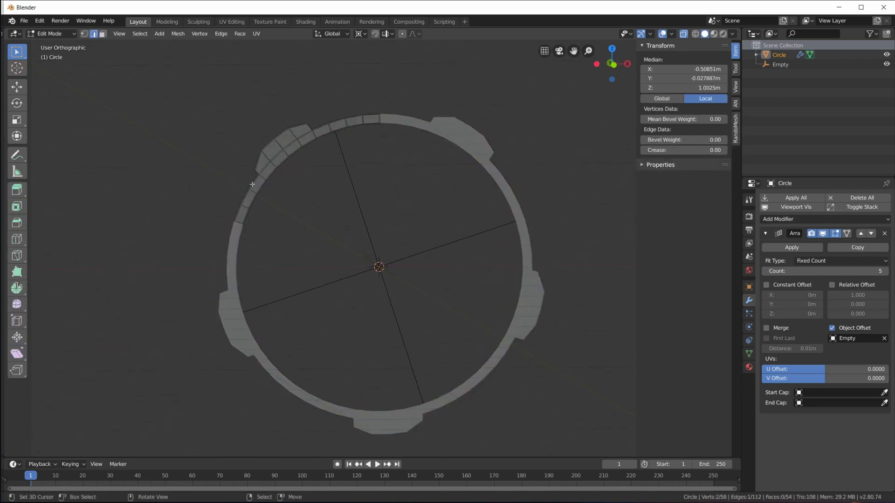
pyautogui.press('1')
pyautogui.scroll(5, 272, 186)
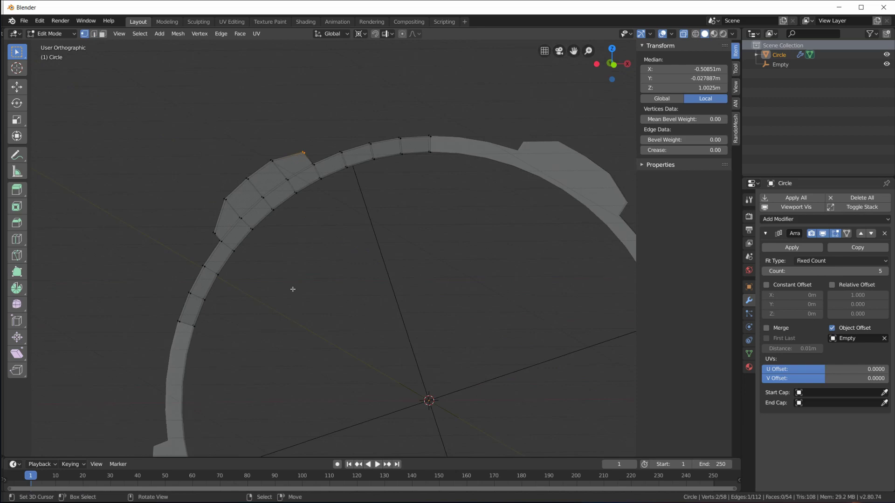
pyautogui.click(177, 320)
pyautogui.press('2')
pyautogui.keyDown('alt'); pyautogui.click(187, 324); pyautogui.keyUp('alt')
pyautogui.moveTo(264, 326); pyautogui.dragTo(289, 349, button='middle')
pyautogui.keyDown('alt'); pyautogui.keyDown('shift'); pyautogui.click(460, 184); pyautogui.keyUp('shift'); pyautogui.keyUp('alt')
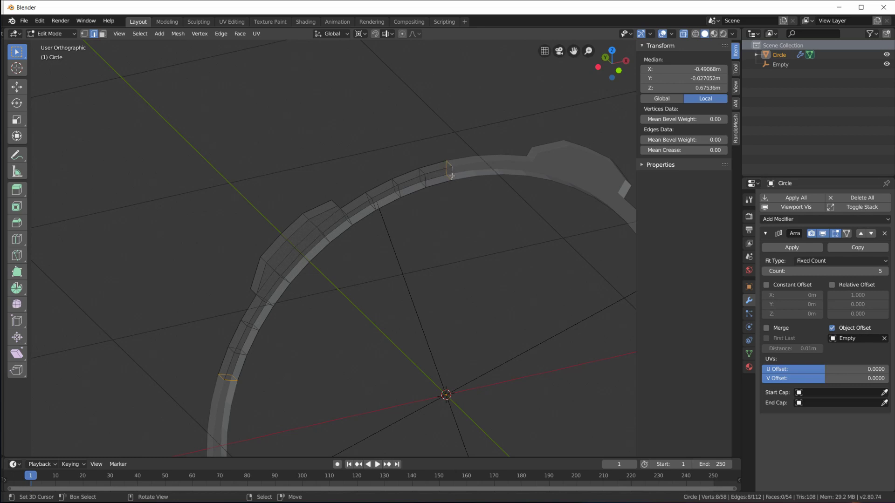
pyautogui.press('Tab')
pyautogui.moveTo(455, 183); pyautogui.dragTo(516, 231, button='middle')
pyautogui.scroll(-2, 489, 286)
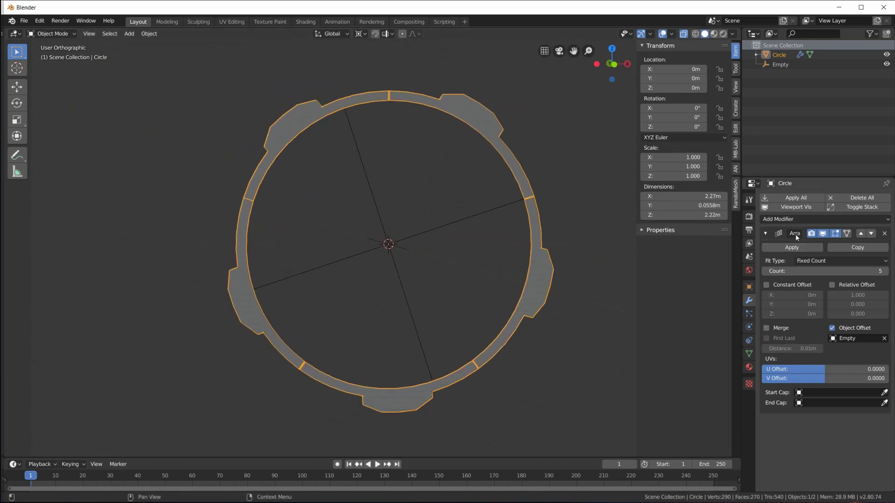
# Step: Enable Merge and First Last in the Array modifier so the copies weld together
pyautogui.click(766, 329)
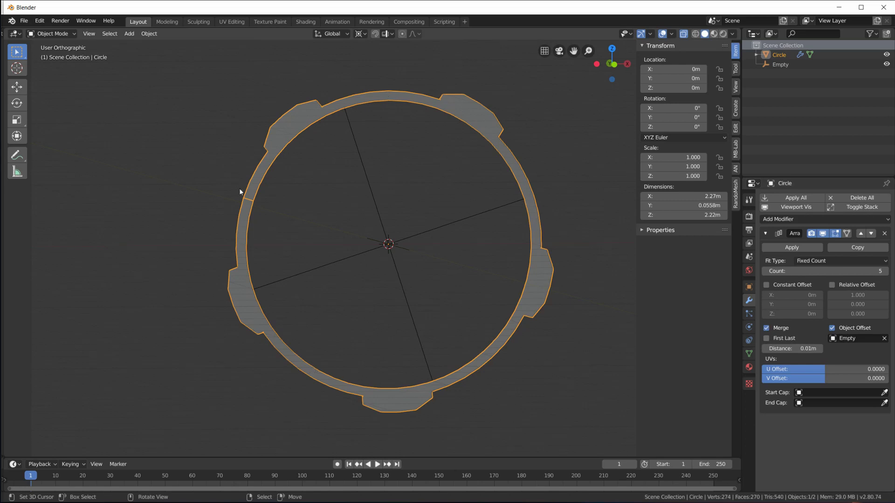
pyautogui.moveTo(254, 203); pyautogui.dragTo(327, 237, button='middle')
pyautogui.scroll(4, 289, 179)
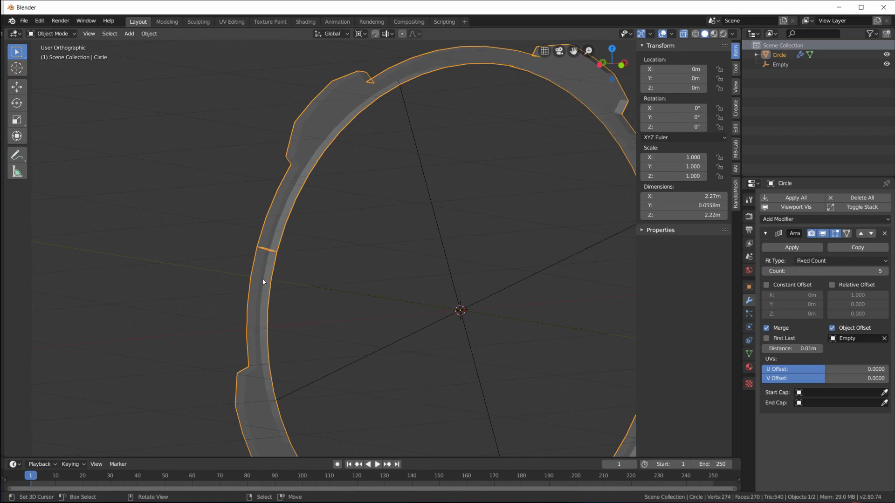
pyautogui.click(767, 339)
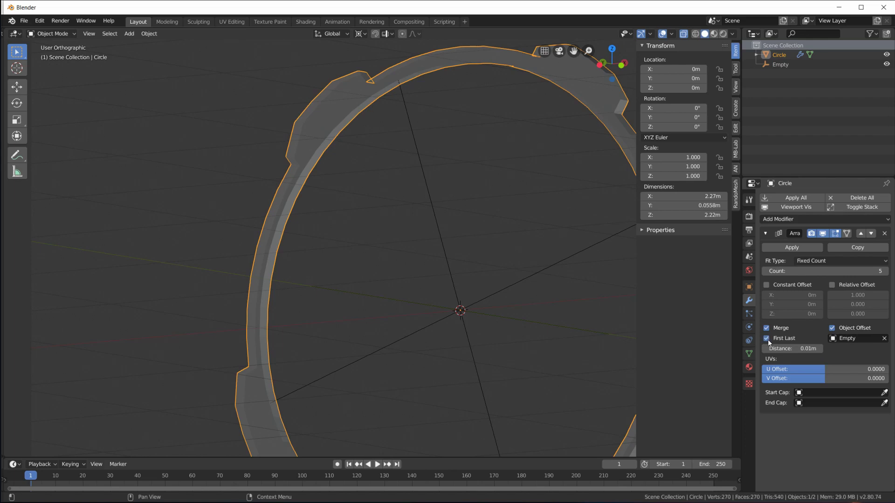
pyautogui.scroll(-5, 480, 302)
pyautogui.moveTo(480, 302); pyautogui.dragTo(298, 297, button='middle')
pyautogui.scroll(4, 448, 272)
# Step: In Edit Mode, select the edge at the arc's end
pyautogui.press('Tab')
pyautogui.moveTo(290, 210); pyautogui.dragTo(278, 226, button='middle')
pyautogui.click(278, 224)
pyautogui.click(278, 223)
pyautogui.click(279, 221)
pyautogui.click(279, 220)
# Step: Nudge the end edge into line with a proportional move, widening the ring to 2.29 m by 2.27 m
pyautogui.press('KP_1')
pyautogui.press('g')
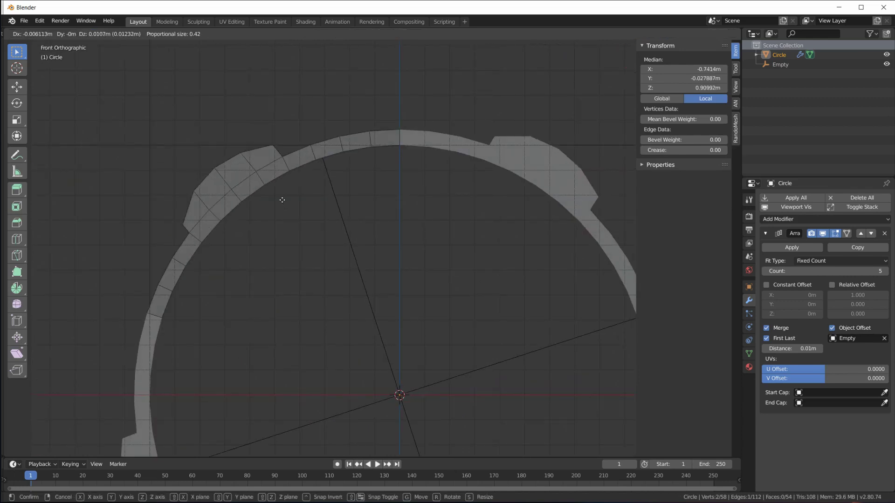
pyautogui.click(279, 198)
pyautogui.keyDown('shift'); pyautogui.scroll(-3, 440, 154); pyautogui.keyUp('shift')
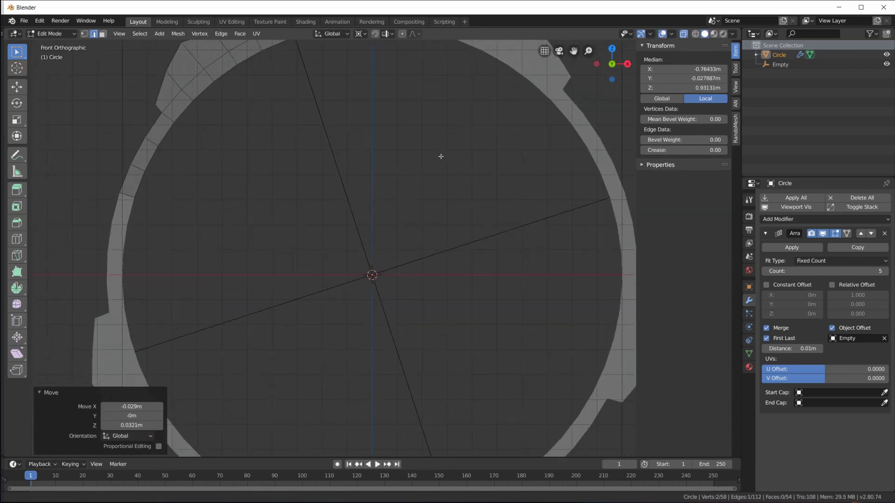
pyautogui.scroll(-3, 402, 179)
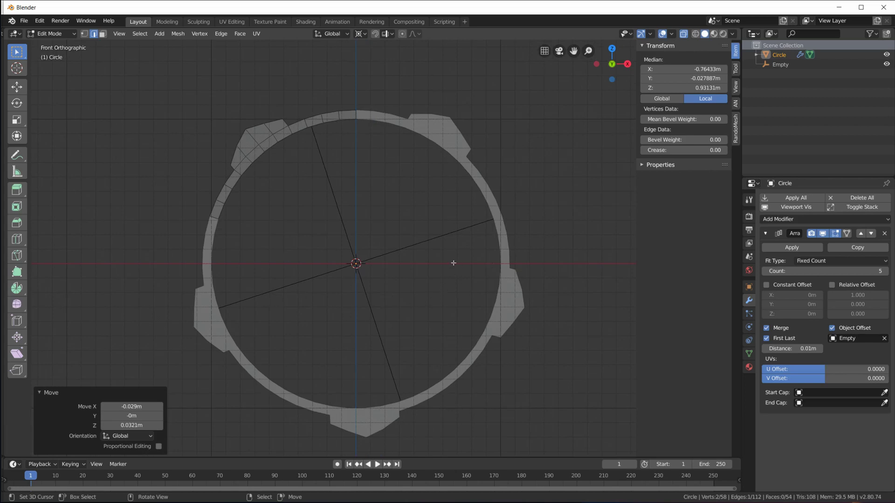
pyautogui.press('Tab')
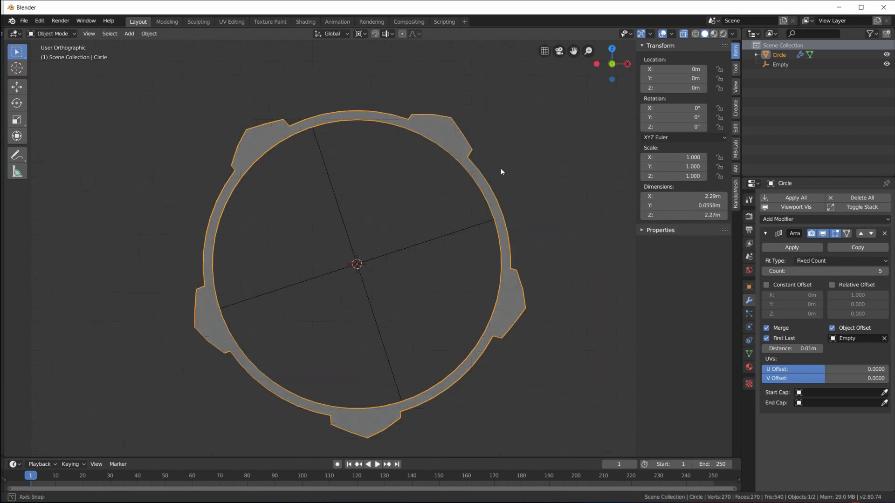
pyautogui.moveTo(502, 172); pyautogui.dragTo(269, 198, button='middle')
pyautogui.press('Tab')
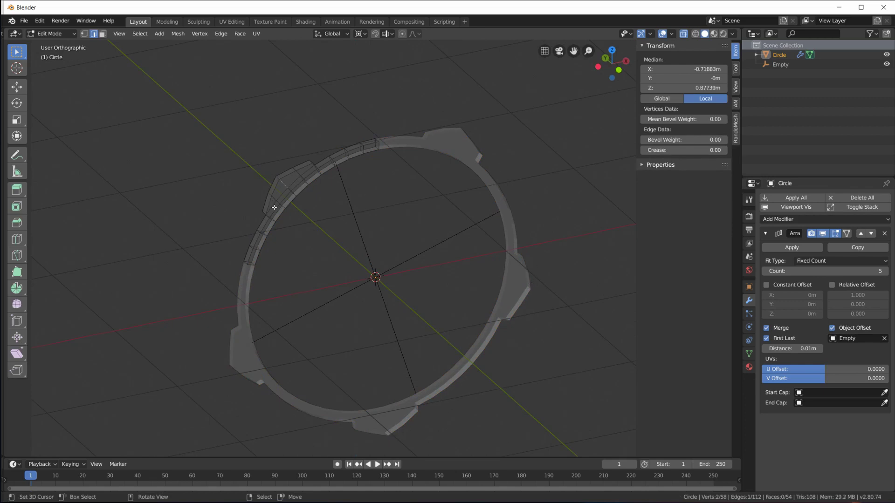
# Step: In vertex mode and Right view, box-select the 33 vertices of the upper arc
pyautogui.press('Tab')
pyautogui.moveTo(371, 222); pyautogui.dragTo(417, 237, button='middle')
pyautogui.press('KP_1')
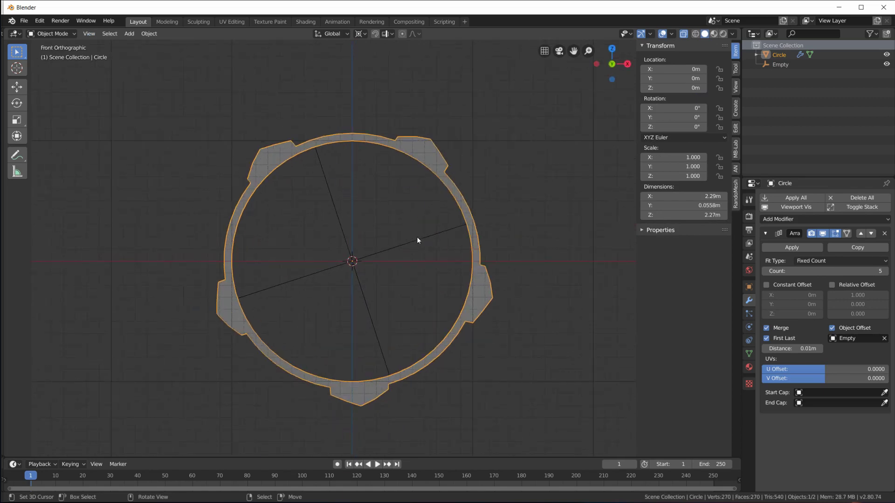
pyautogui.moveTo(346, 208); pyautogui.dragTo(388, 199, button='middle')
pyautogui.press('Tab')
pyautogui.click(372, 179)
pyautogui.press('1')
pyautogui.keyDown('alt'); pyautogui.click(310, 229); pyautogui.keyUp('alt')
pyautogui.moveTo(310, 228); pyautogui.dragTo(415, 284, button='middle')
pyautogui.press('KP_1')
pyautogui.press('KP_3')
pyautogui.press('b')
pyautogui.moveTo(296, 143); pyautogui.dragTo(362, 364)
# Step: Delete the selected vertices, then undo the deletion
pyautogui.press('x')
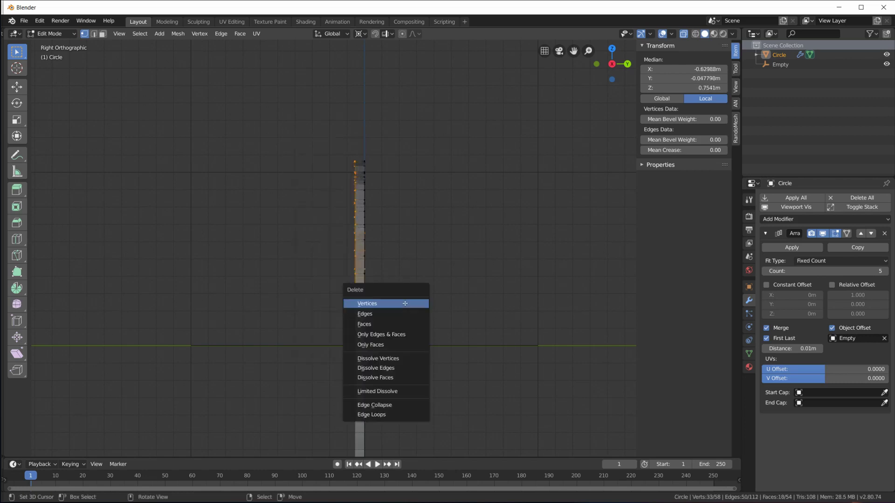
pyautogui.click(405, 303)
pyautogui.moveTo(509, 273); pyautogui.dragTo(424, 295, button='middle')
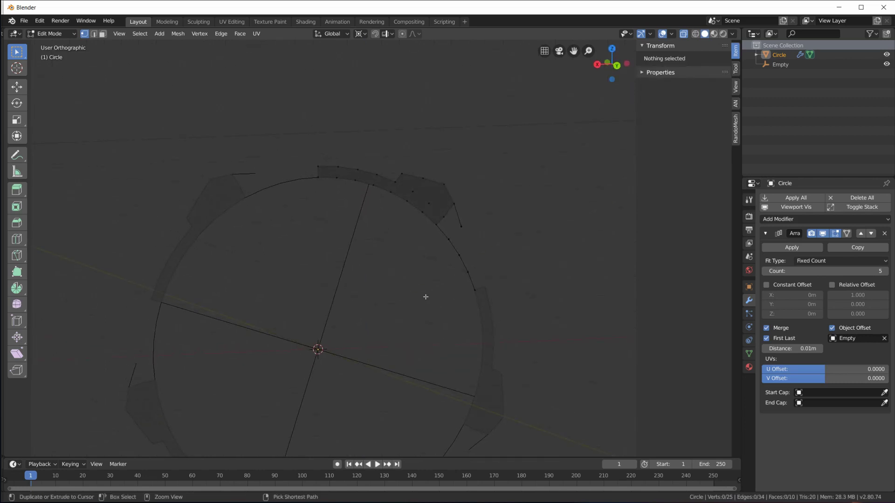
pyautogui.hotkey('ctrl', 'z')
# Step: Box-select the 29 vertices on one side of the edge-on arc, delete them, and return to Object Mode
pyautogui.press('KP_8')
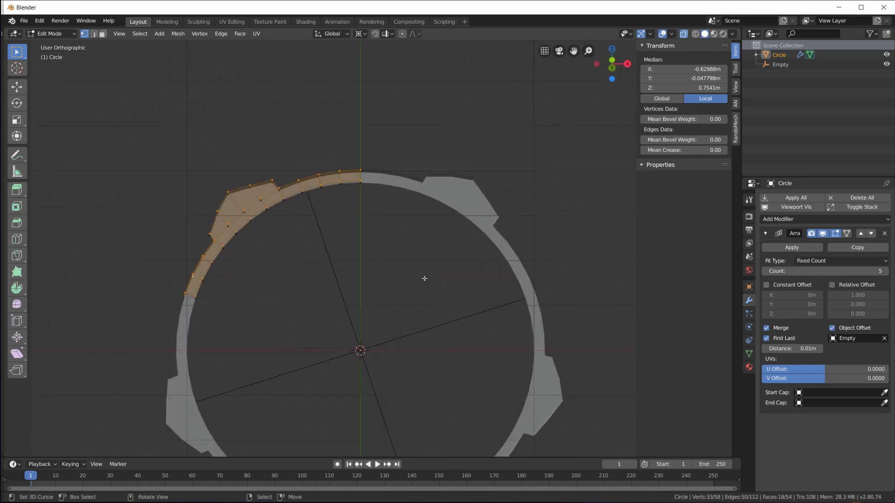
pyautogui.press('KP_3')
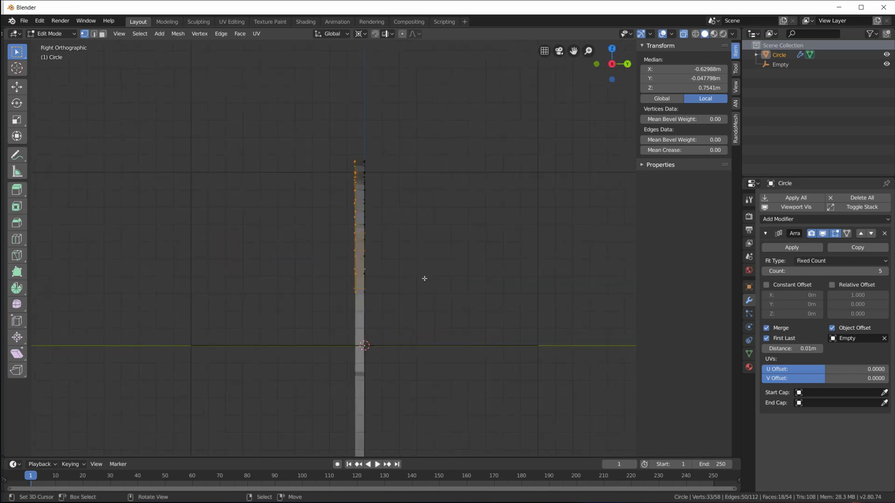
pyautogui.hotkey('alt', 'a')
pyautogui.press('b')
pyautogui.moveTo(310, 116); pyautogui.dragTo(359, 369)
pyautogui.moveTo(410, 326); pyautogui.dragTo(278, 299, button='middle')
pyautogui.press('x')
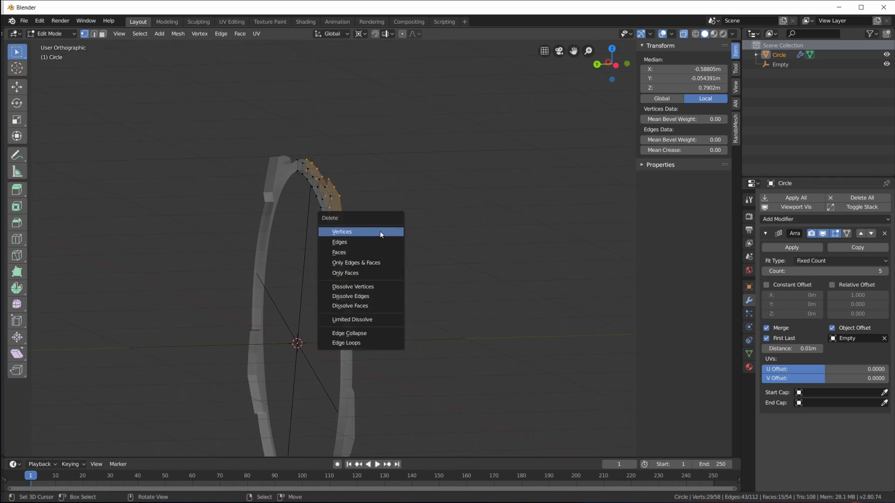
pyautogui.click(379, 231)
pyautogui.moveTo(392, 235); pyautogui.dragTo(478, 229, button='middle')
pyautogui.press('Tab')
pyautogui.moveTo(551, 247); pyautogui.dragTo(601, 259, button='middle')
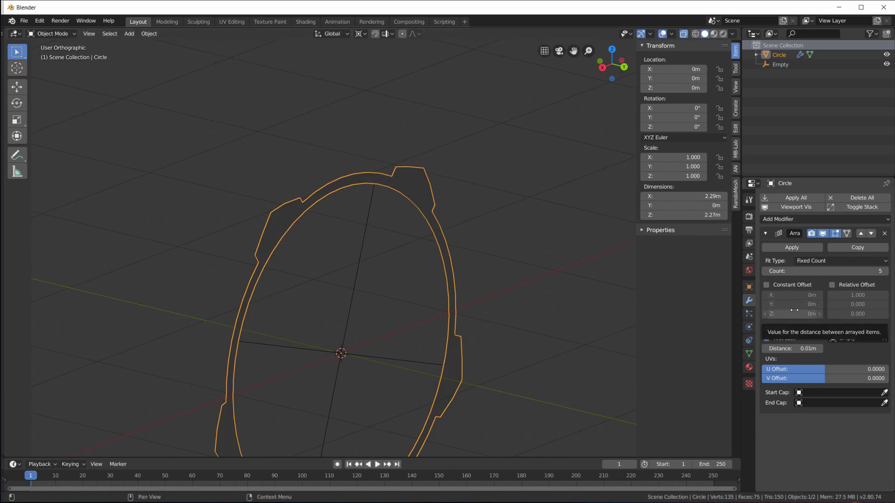
# Step: Add a Solidify modifier to the ring and drag its Thickness up to 0.055m
pyautogui.click(800, 219)
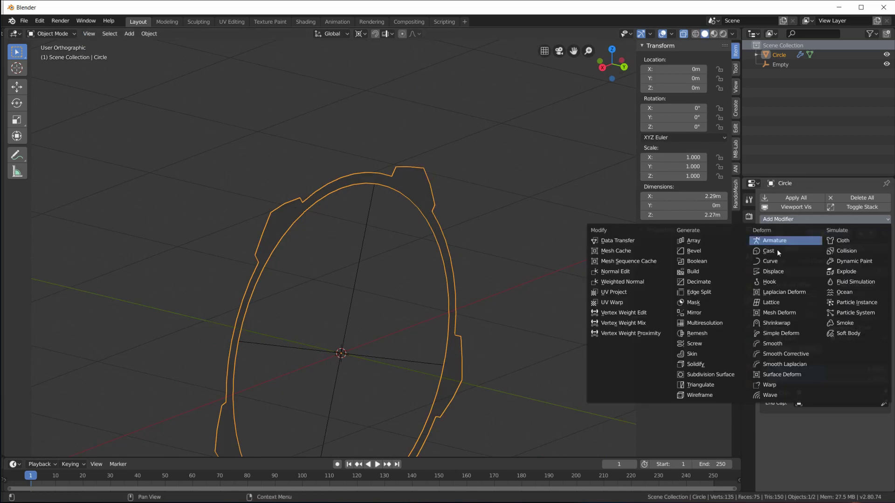
pyautogui.click(685, 364)
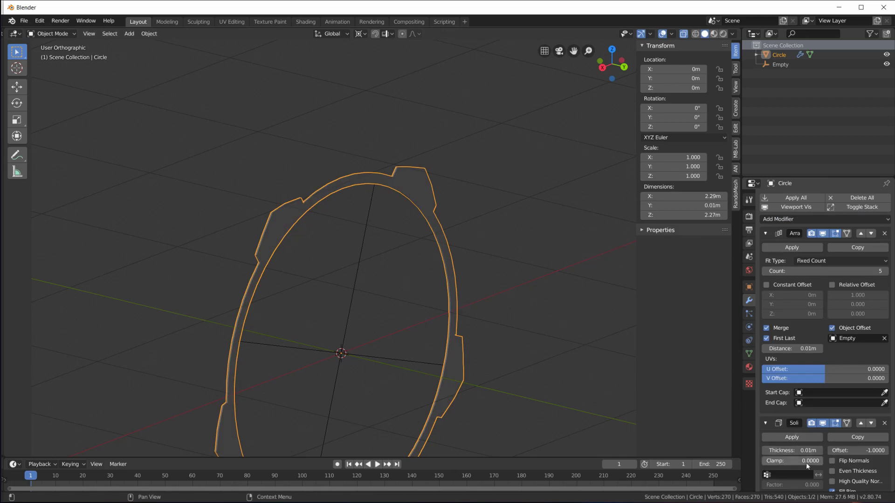
pyautogui.moveTo(794, 450); pyautogui.dragTo(821, 450)
pyautogui.moveTo(473, 198); pyautogui.dragTo(221, 301, button='middle')
# Step: Check the thickened ring in Edit Mode and from the front view
pyautogui.press('Tab')
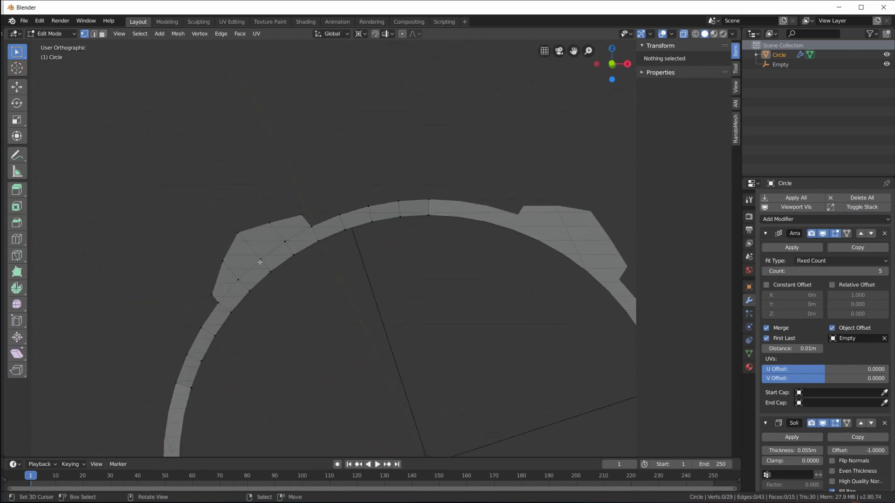
pyautogui.scroll(-3, 368, 240)
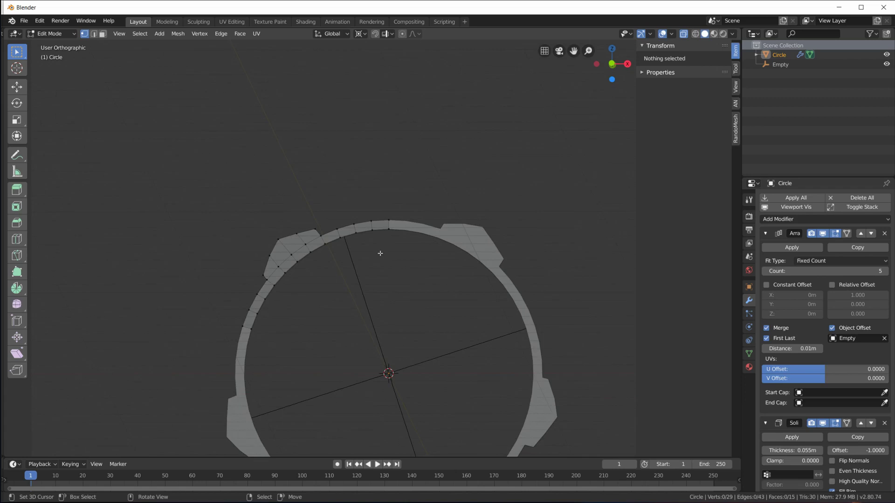
pyautogui.keyDown('alt'); pyautogui.moveTo(379, 252); pyautogui.dragTo(412, 205, button='middle'); pyautogui.keyUp('alt')
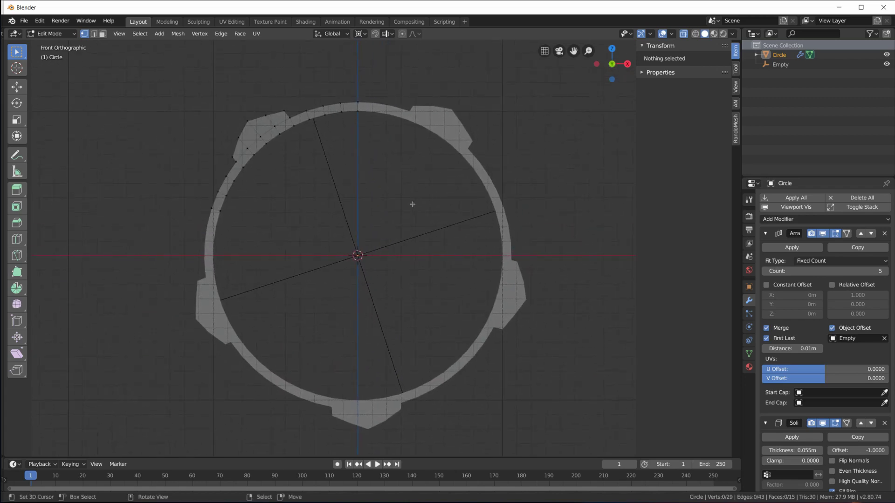
pyautogui.moveTo(331, 148); pyautogui.dragTo(283, 158, button='middle')
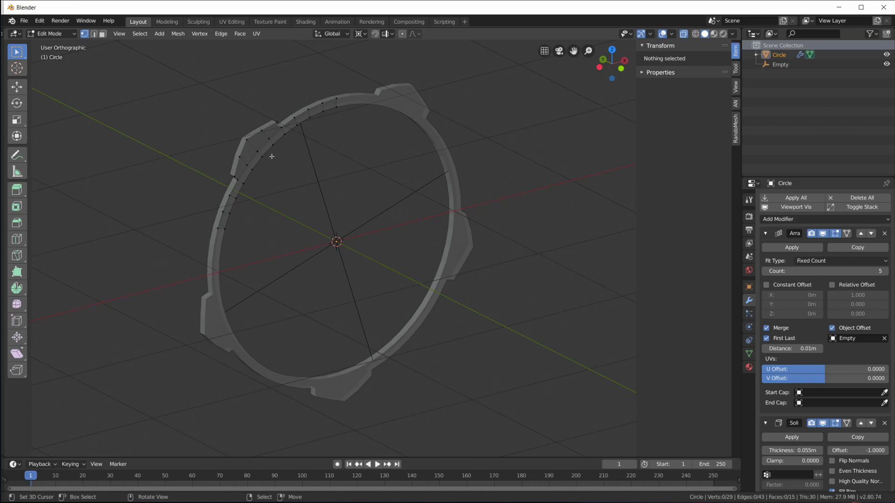
pyautogui.press('Tab')
pyautogui.moveTo(332, 162); pyautogui.dragTo(386, 172, button='middle')
pyautogui.press('KP_1')
# Step: Collapse and re-expand the Array and Solidify modifier panels, then re-enter Edit Mode
pyautogui.click(766, 233)
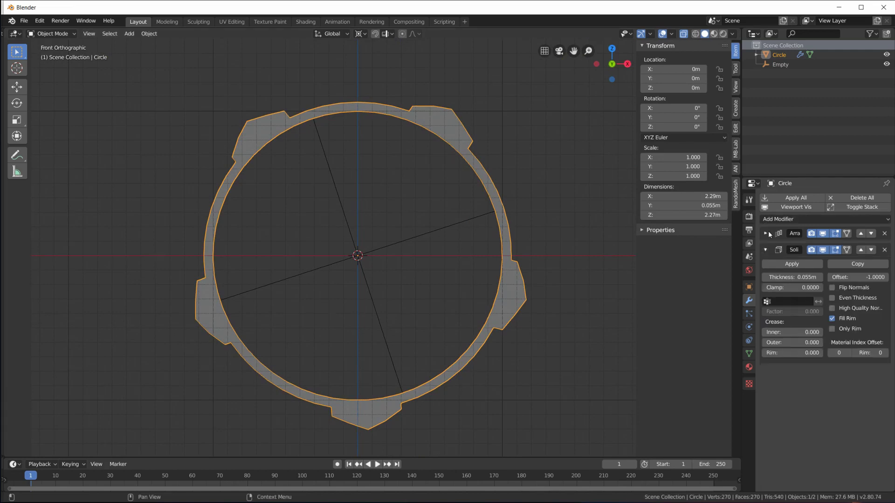
pyautogui.click(765, 250)
pyautogui.moveTo(765, 250); pyautogui.dragTo(766, 233)
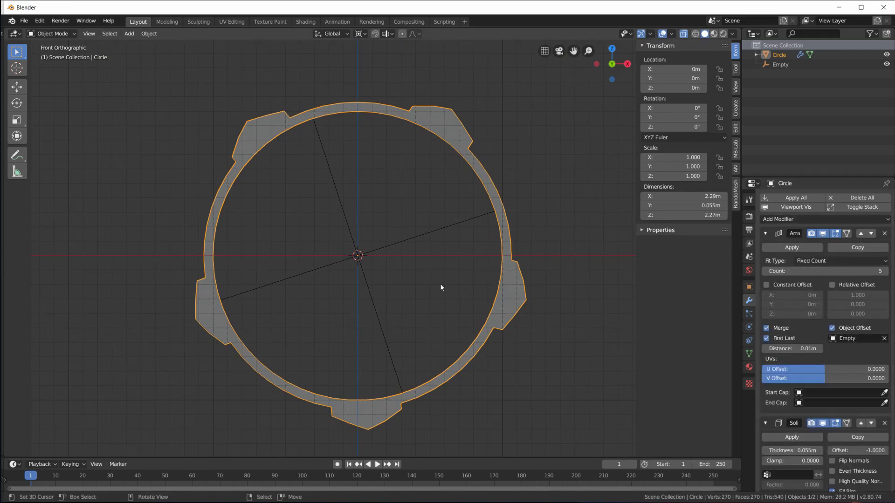
pyautogui.scroll(-1, 387, 259)
pyautogui.scroll(3, 387, 259)
pyautogui.press('Tab')
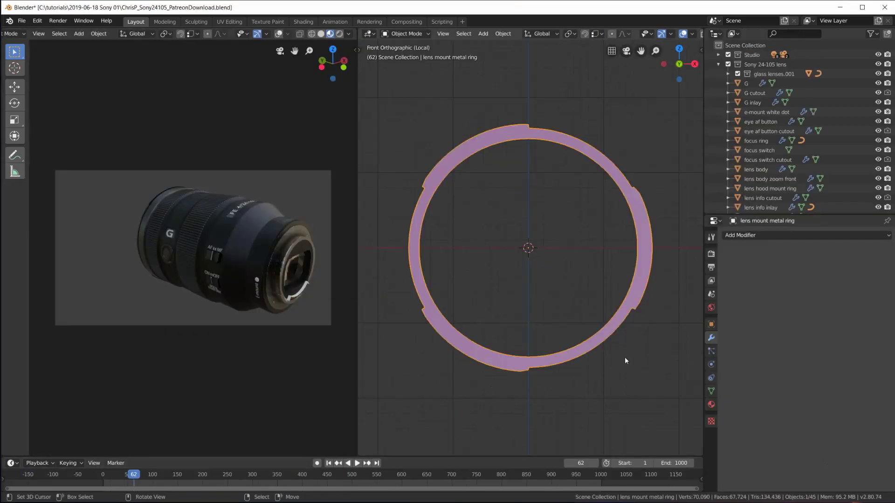
pyautogui.scroll(-3, 531, 195)
# Step: Exit local view in the lens file and select the FE 4/24-105 G OSS text inlay to examine its modifiers
pyautogui.scroll(4, 532, 197)
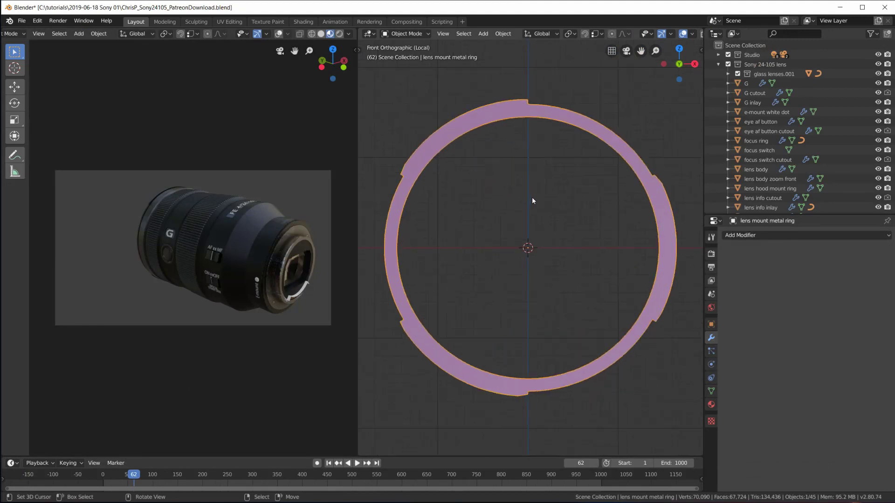
pyautogui.press('KP_Divide')
pyautogui.moveTo(508, 211); pyautogui.dragTo(523, 269, button='middle')
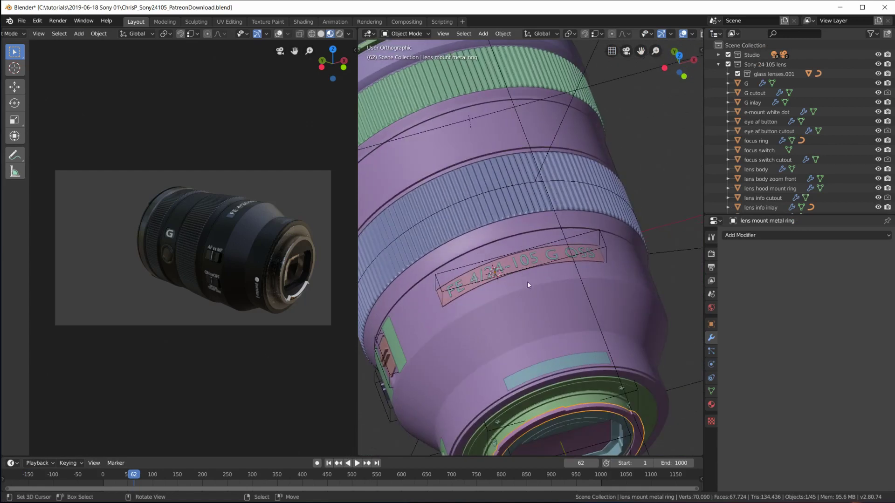
pyautogui.click(447, 302)
pyautogui.moveTo(528, 317)
pyautogui.mouseDown(button='middle')
pyautogui.moveTo(550, 284)
pyautogui.moveTo(542, 307)
pyautogui.mouseUp(button='middle')
pyautogui.moveTo(492, 322); pyautogui.dragTo(474, 281, button='middle')
pyautogui.scroll(2, 473, 281)
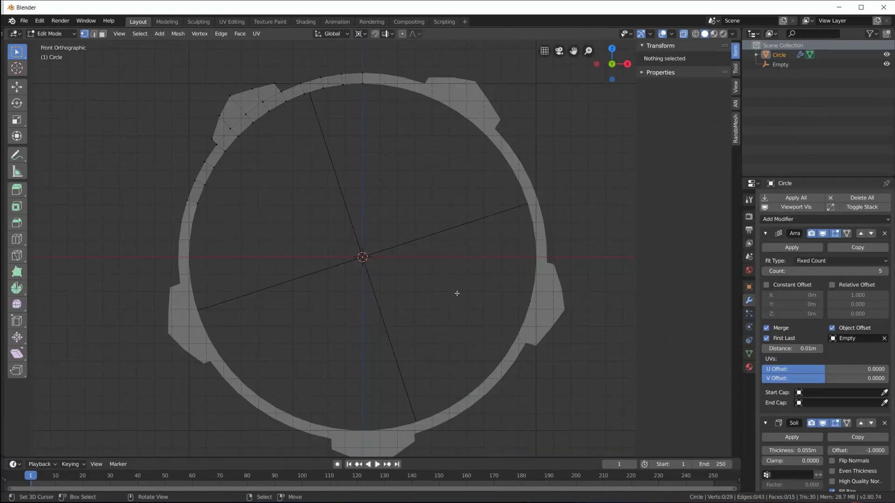
# Step: Delete the Circle ring and the Empty from the scene
pyautogui.scroll(-6, 457, 293)
pyautogui.press('x')
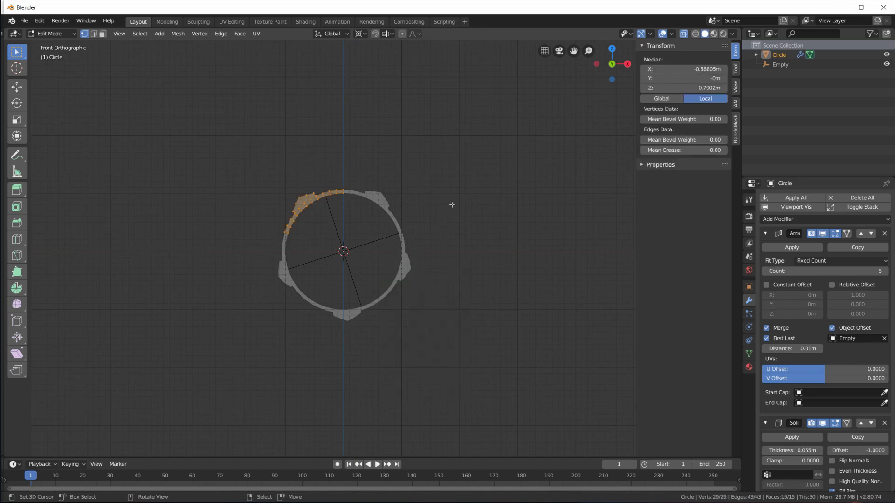
pyautogui.press('Tab')
pyautogui.press('x')
pyautogui.click(443, 206)
pyautogui.press('a')
pyautogui.press('x')
pyautogui.click(424, 267)
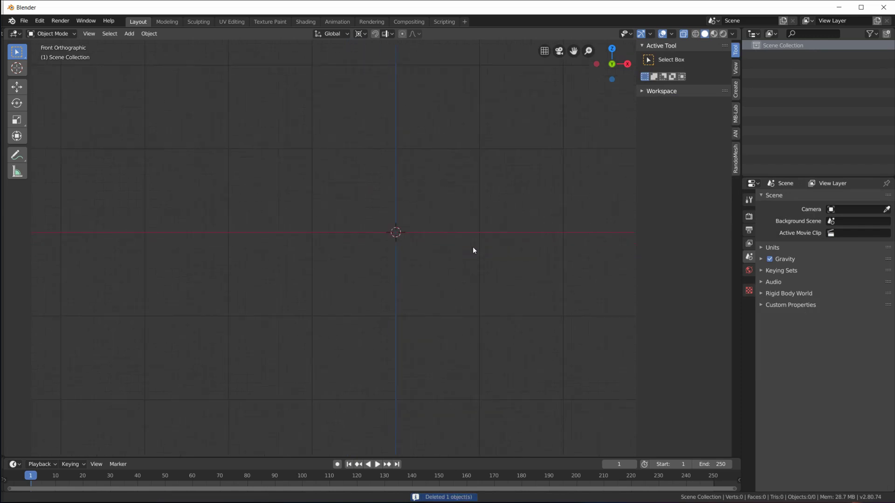
pyautogui.press('KP_7')
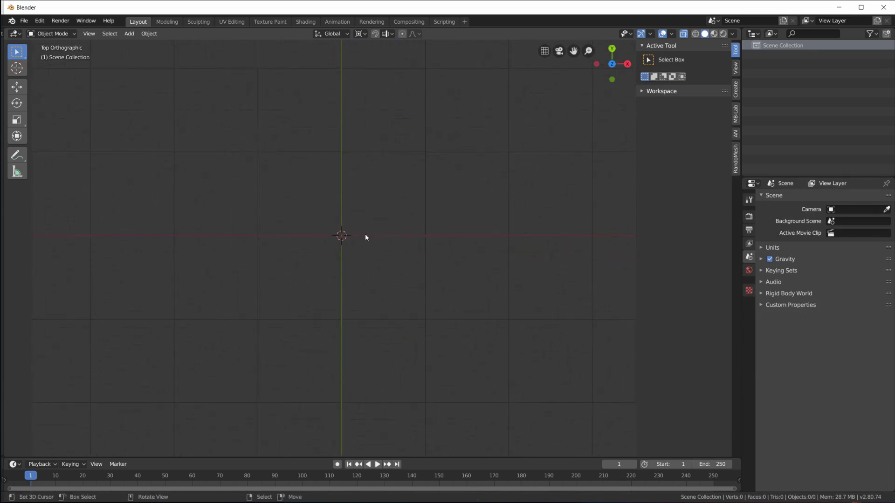
# Step: Add a Plane and scale it to 0.115 on Y, forming a 2 m by 0.231 m strip
pyautogui.hotkey('shift', 'a')
pyautogui.moveTo(362, 146)
pyautogui.click(409, 151)
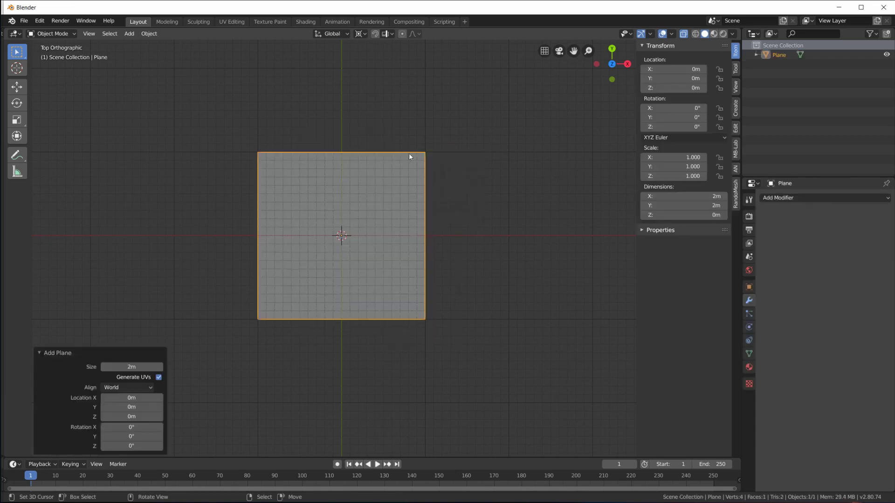
pyautogui.press('Tab')
pyautogui.press('s')
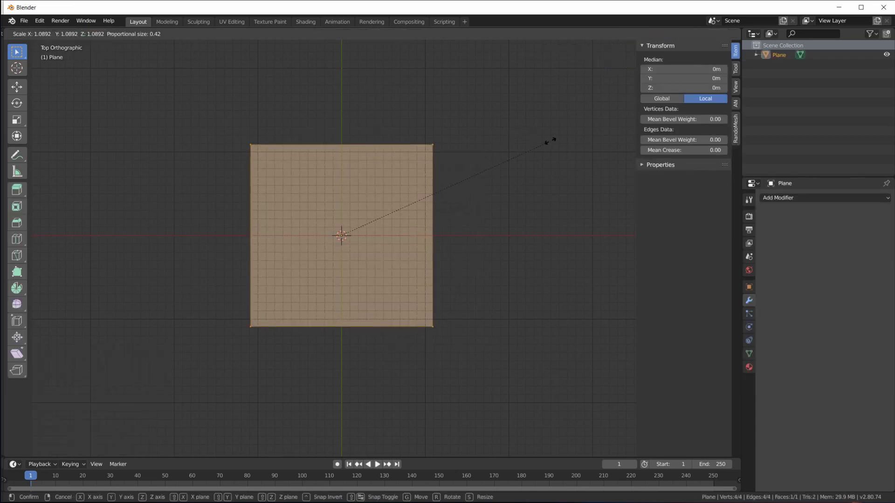
pyautogui.press('y')
pyautogui.click(362, 224)
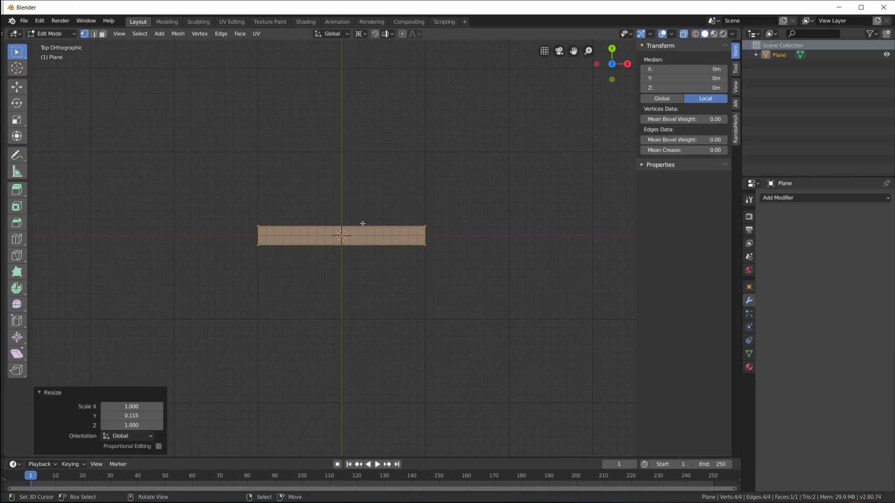
pyautogui.scroll(3, 386, 237)
pyautogui.keyDown('shift'); pyautogui.moveTo(385, 237); pyautogui.dragTo(398, 260, button='middle'); pyautogui.keyUp('shift')
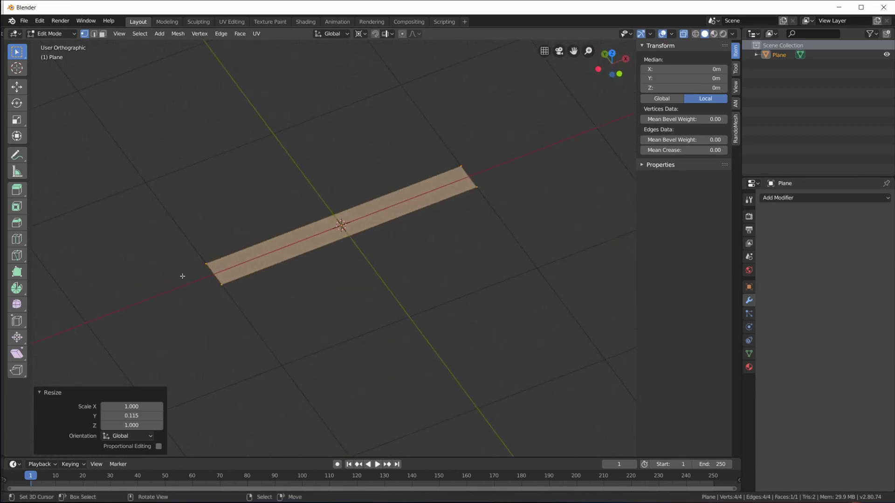
pyautogui.scroll(2, 228, 272)
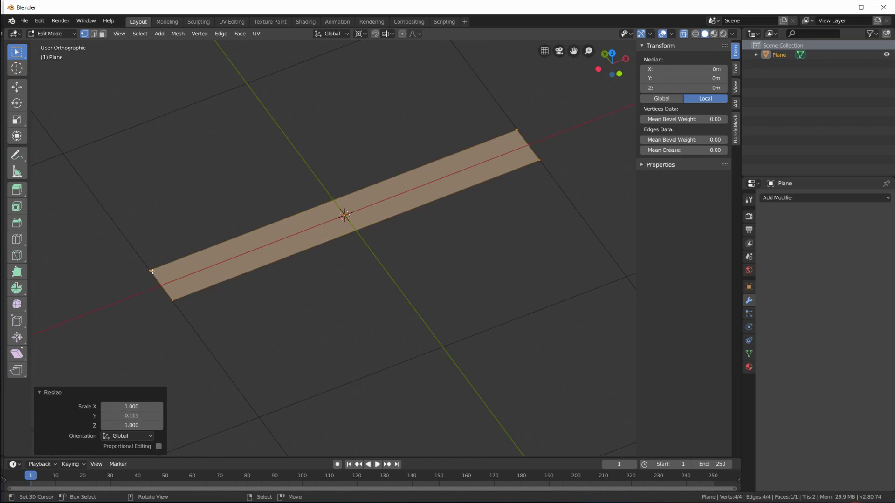
pyautogui.moveTo(486, 278); pyautogui.dragTo(386, 293, button='middle')
# Step: Add a Bezier circle and stand it upright by rotating it 90° around X
pyautogui.press('Tab')
pyautogui.hotkey('shift', 'a')
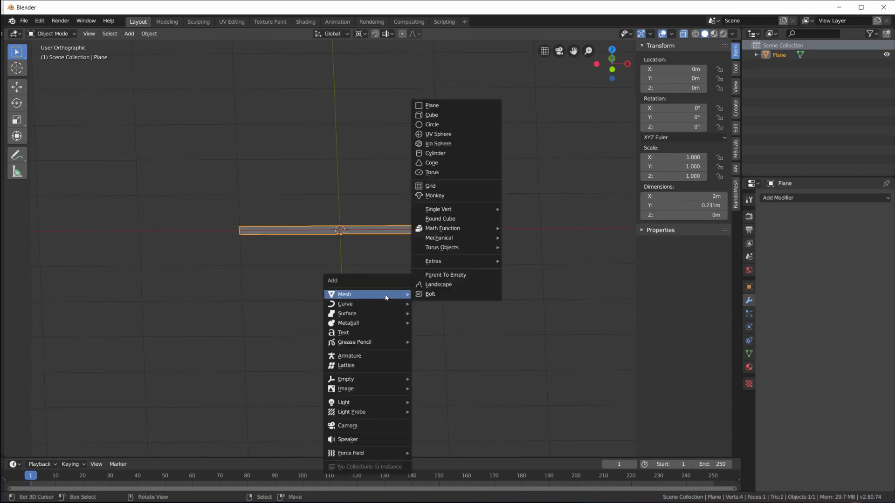
pyautogui.moveTo(379, 304)
pyautogui.click(485, 81)
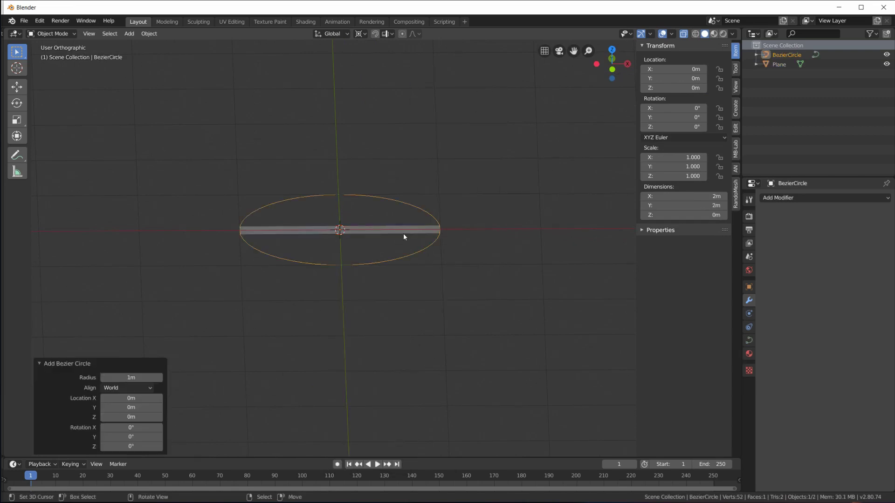
pyautogui.press('Tab')
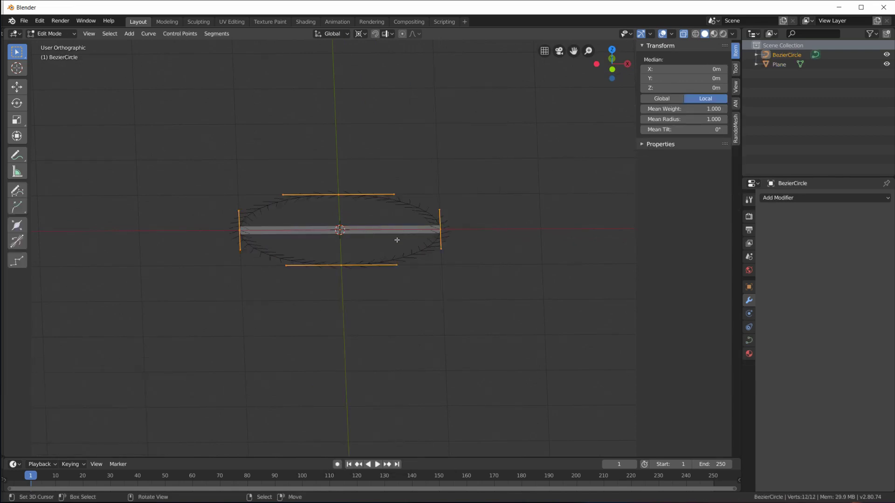
pyautogui.press('r')
pyautogui.press('x')
pyautogui.press('9')
pyautogui.press('0')
pyautogui.press('Return')
pyautogui.press('Tab')
pyautogui.moveTo(396, 239); pyautogui.dragTo(452, 233, button='middle')
# Step: Give the strip Plane a Curve modifier with BezierCircle as its target object
pyautogui.click(315, 236)
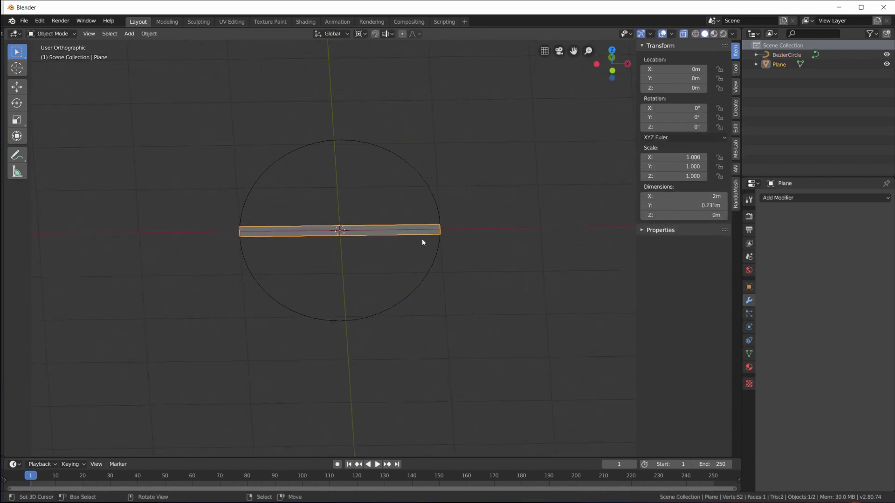
pyautogui.scroll(2, 422, 242)
pyautogui.click(812, 199)
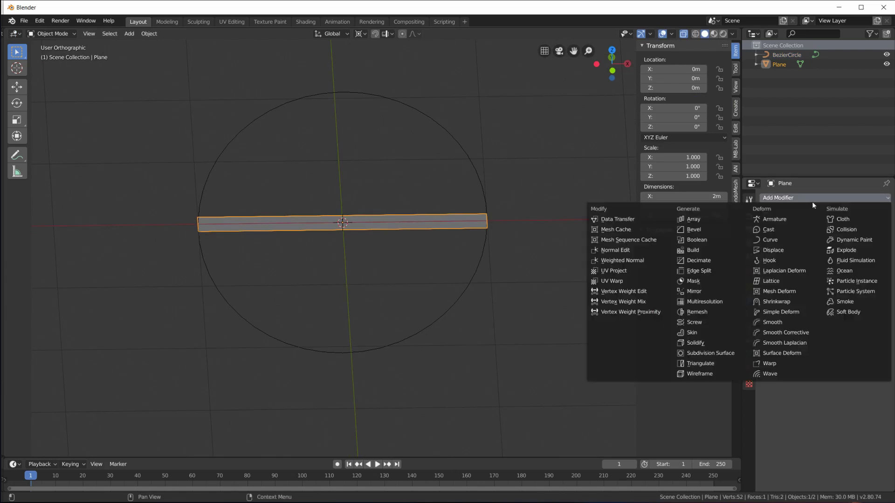
pyautogui.click(770, 239)
pyautogui.moveTo(433, 228); pyautogui.dragTo(462, 240, button='middle')
pyautogui.click(790, 271)
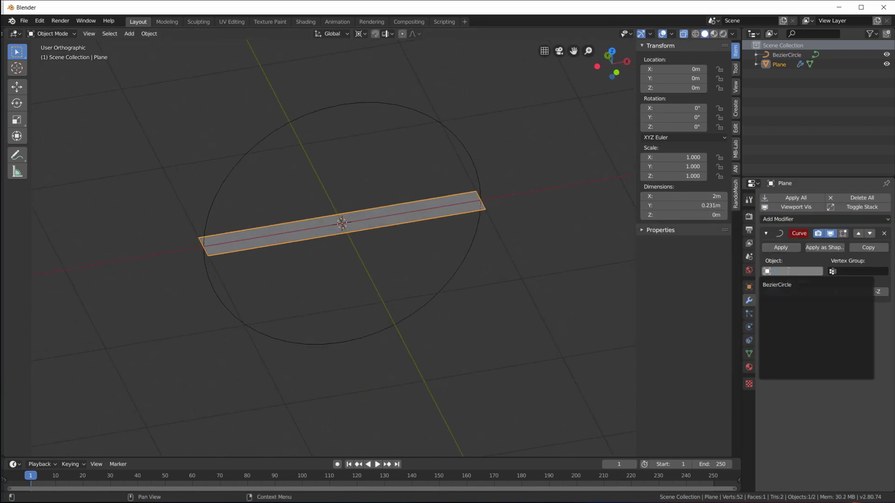
pyautogui.click(781, 285)
pyautogui.moveTo(468, 270); pyautogui.dragTo(278, 238, button='middle')
pyautogui.press('Tab')
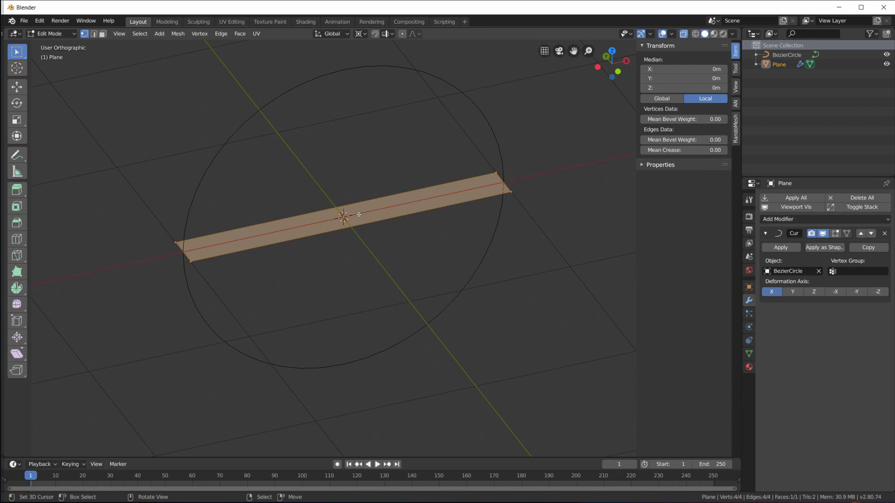
pyautogui.hotkey('ctrl', 'r')
pyautogui.scroll(20, 365, 213)
pyautogui.scroll(7, 365, 216)
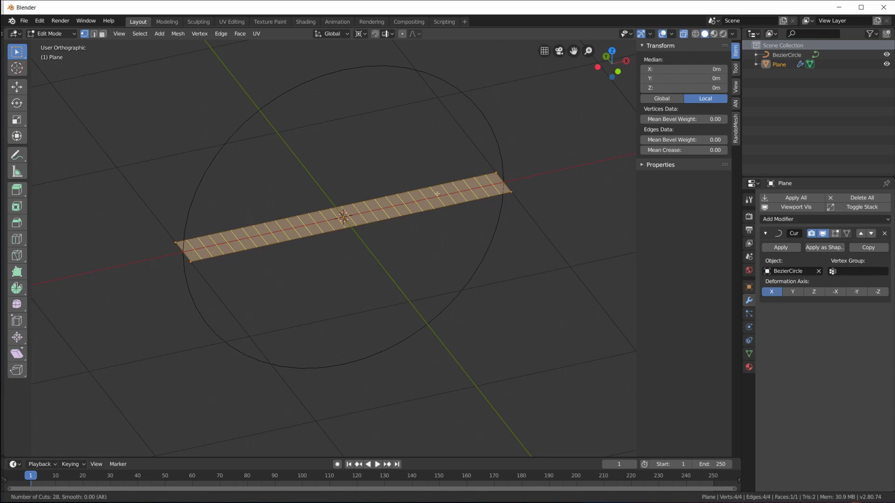
pyautogui.click(406, 205)
pyautogui.rightClick(407, 205)
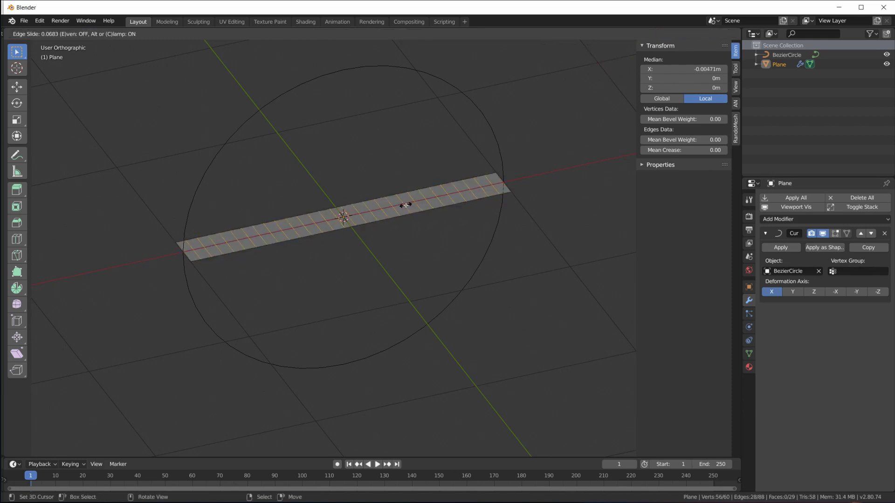
pyautogui.press('Tab')
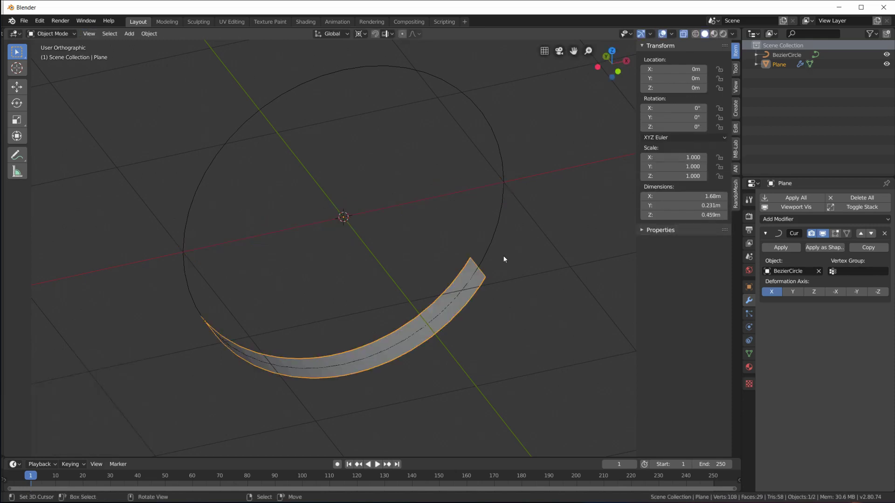
pyautogui.press('Tab')
pyautogui.press('Tab')
pyautogui.press('Tab')
pyautogui.hotkey('ctrl', 'z')
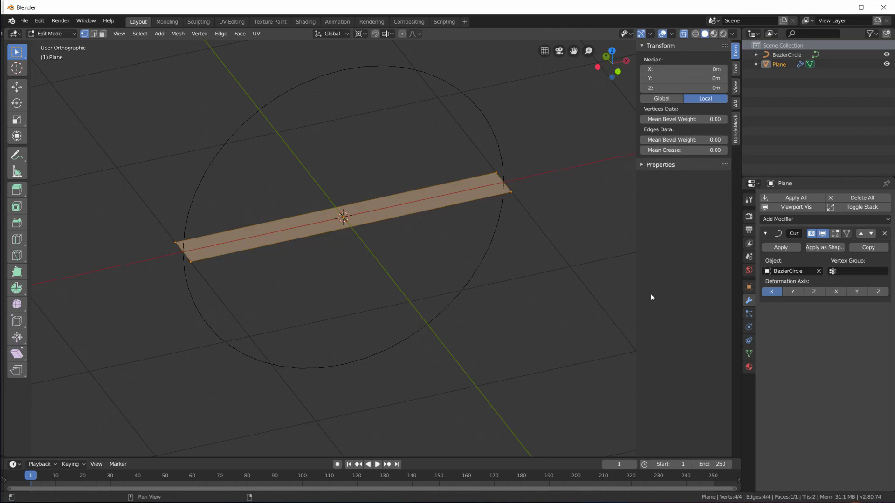
pyautogui.press('Tab')
pyautogui.press('Tab')
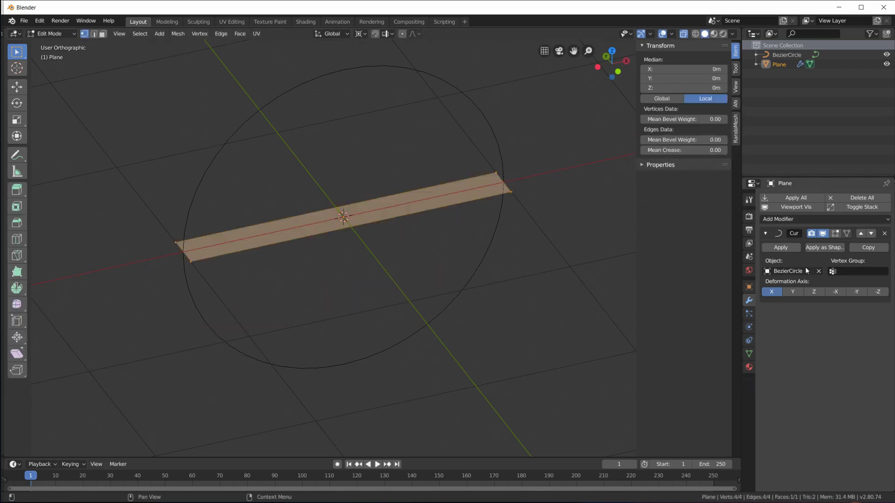
# Step: Add a Subdivision Surface modifier and move it above the Curve modifier
pyautogui.click(791, 217)
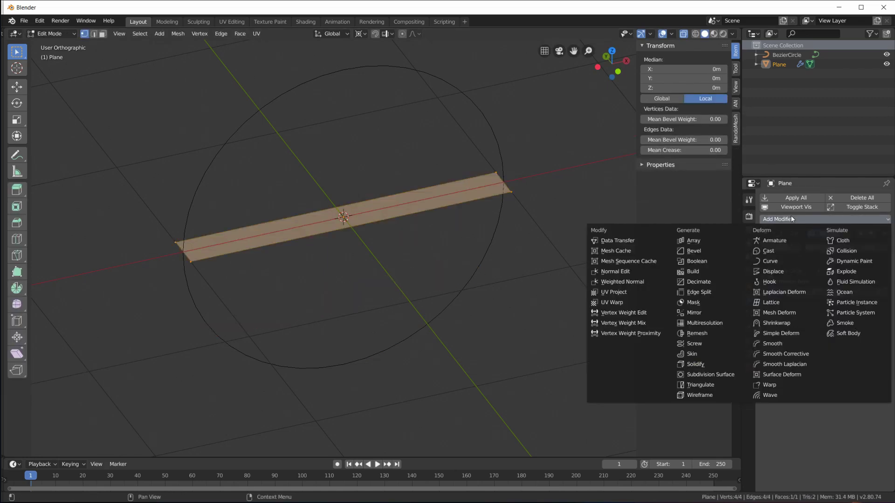
pyautogui.click(718, 375)
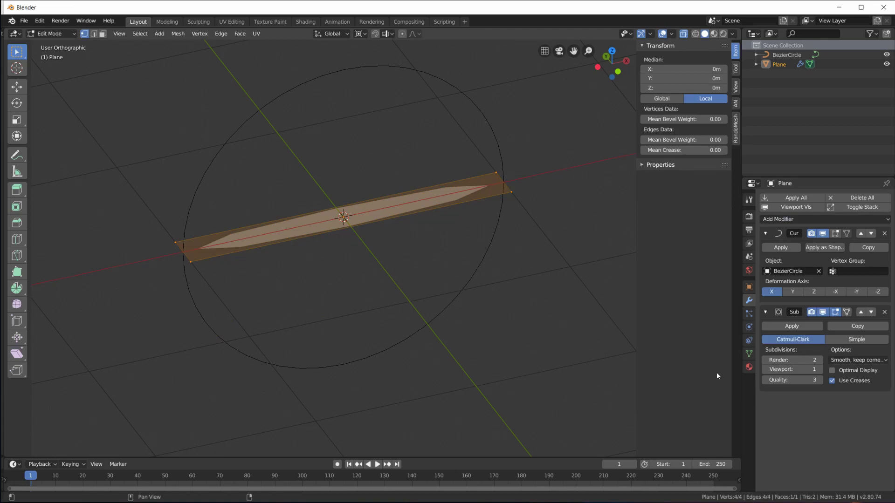
pyautogui.click(860, 314)
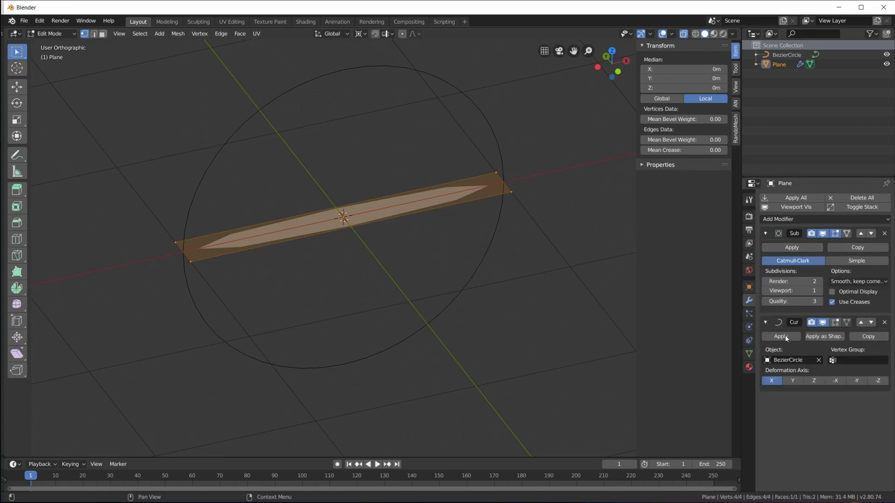
pyautogui.press('Tab')
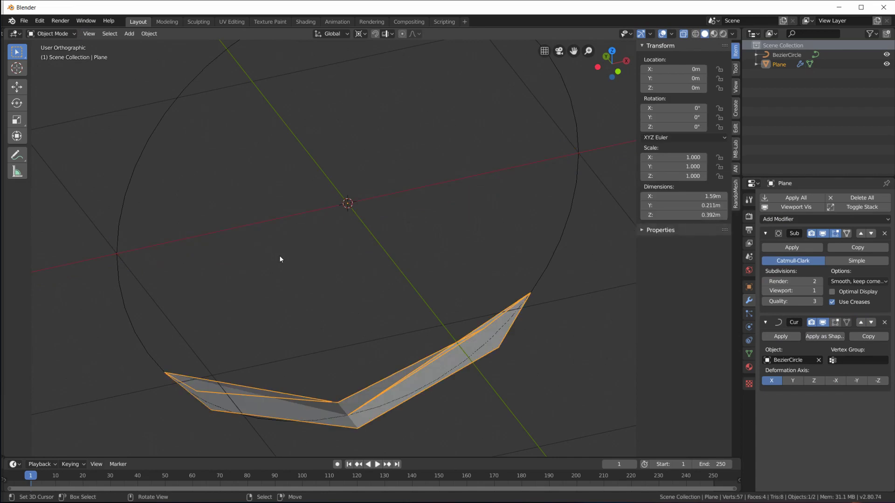
pyautogui.moveTo(278, 256); pyautogui.dragTo(398, 301, button='middle')
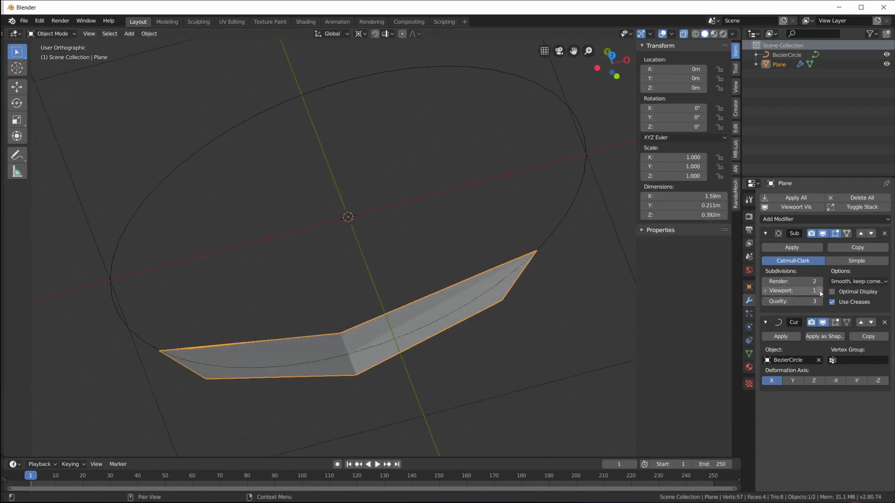
# Step: Set the subdivision to Simple with viewport level 5, then return to Edit Mode
pyautogui.moveTo(819, 290); pyautogui.dragTo(839, 290)
pyautogui.moveTo(496, 306); pyautogui.dragTo(550, 275, button='middle')
pyautogui.click(859, 262)
pyautogui.moveTo(464, 340); pyautogui.dragTo(419, 362, button='middle')
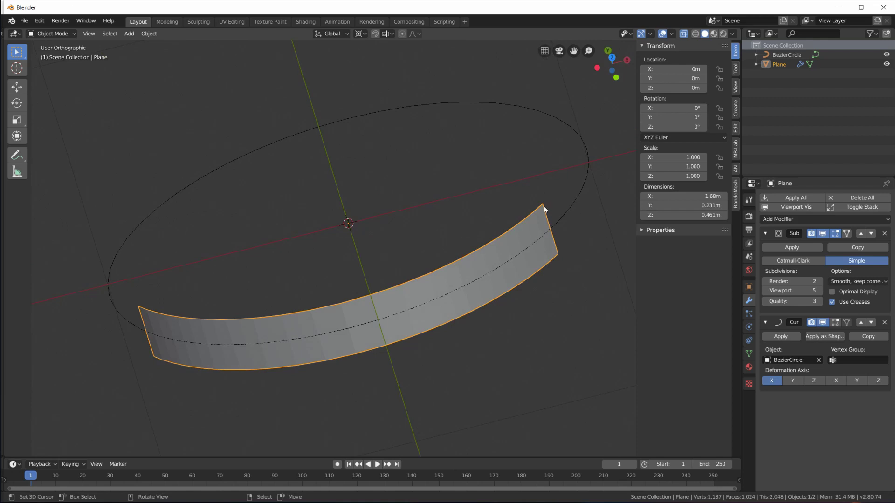
pyautogui.moveTo(525, 279); pyautogui.dragTo(346, 332, button='middle')
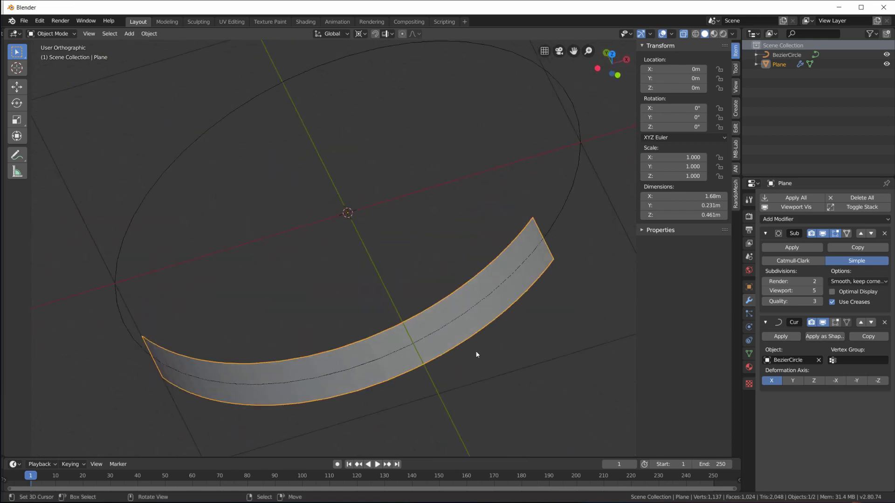
pyautogui.press('Tab')
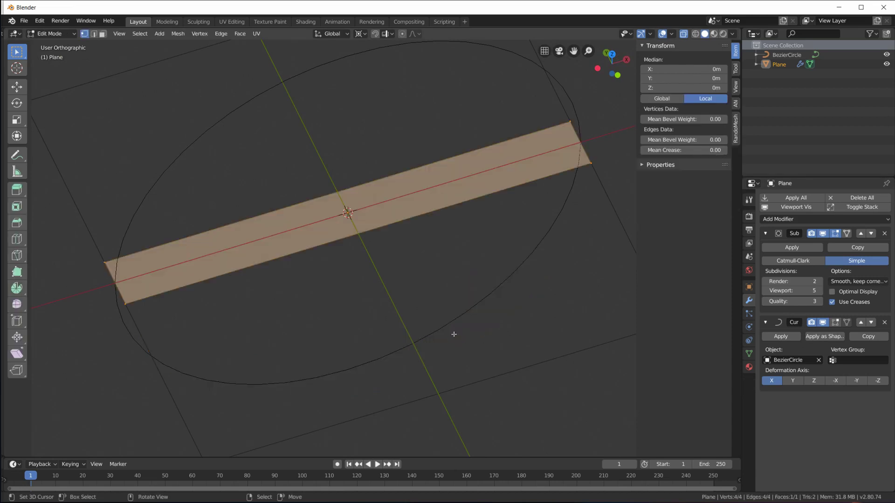
# Step: Show the subdivision on cage and turn on the wireframe overlay in Object Mode
pyautogui.click(850, 234)
pyautogui.press('Tab')
pyautogui.click(674, 34)
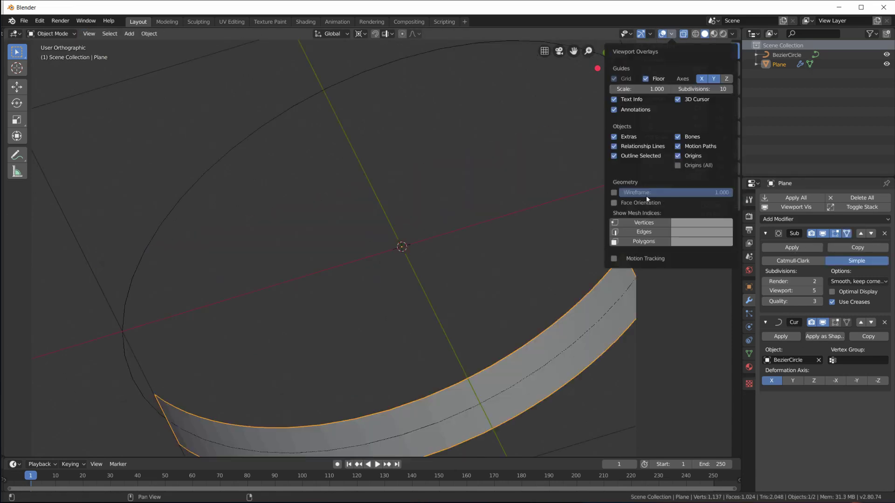
pyautogui.click(614, 192)
pyautogui.press('n')
pyautogui.moveTo(467, 233); pyautogui.dragTo(311, 248, button='middle')
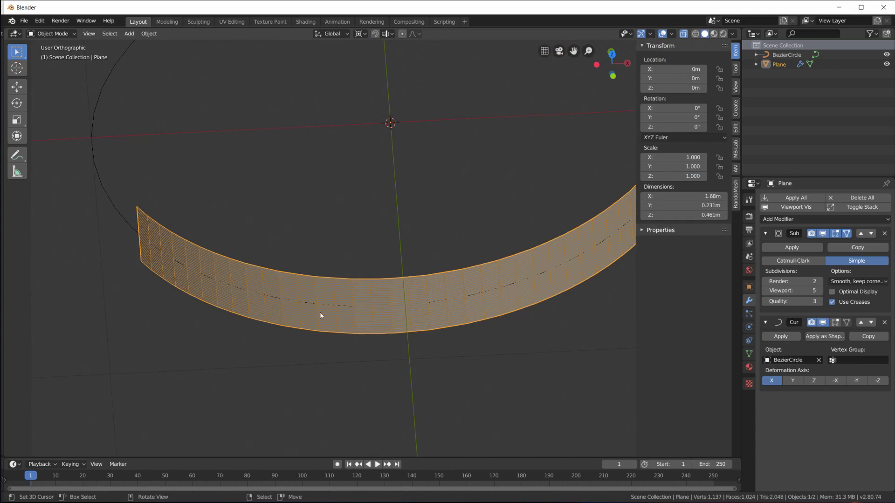
# Step: Inspect the wireframed ribbon from several angles, then undo the Subdivision modifier
pyautogui.moveTo(540, 280); pyautogui.dragTo(531, 232, button='middle')
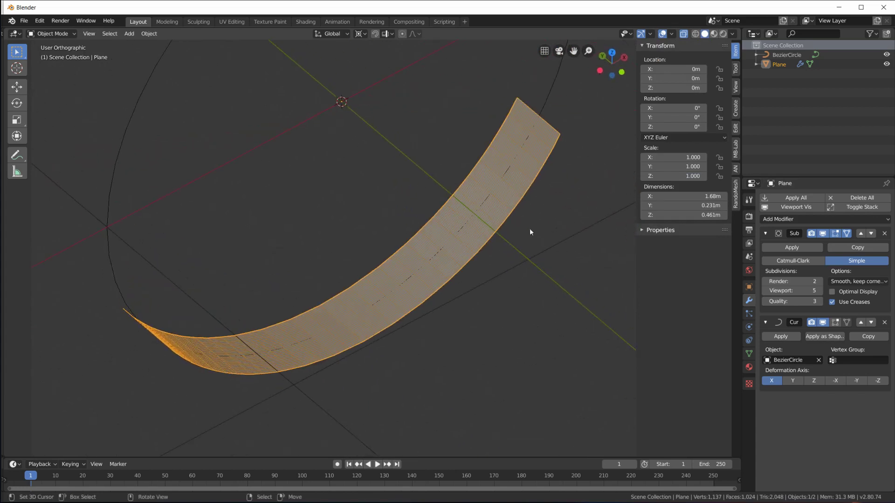
pyautogui.moveTo(266, 394); pyautogui.dragTo(283, 308, button='middle')
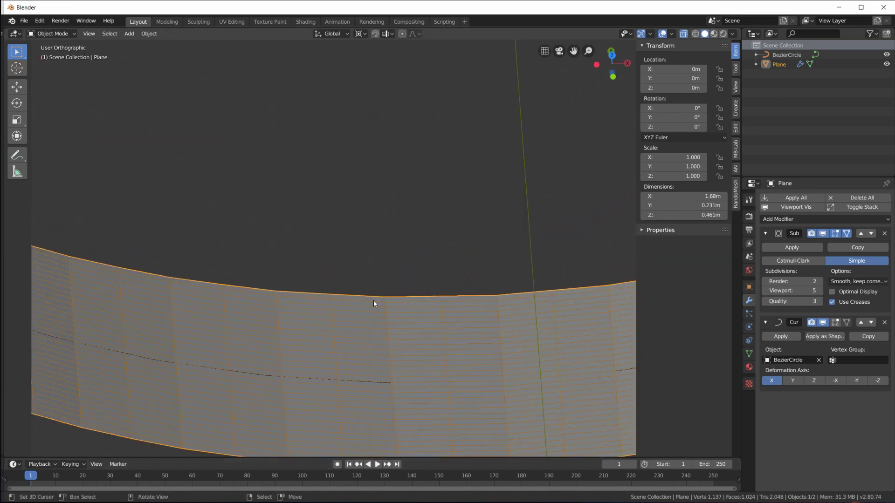
pyautogui.scroll(-6, 382, 299)
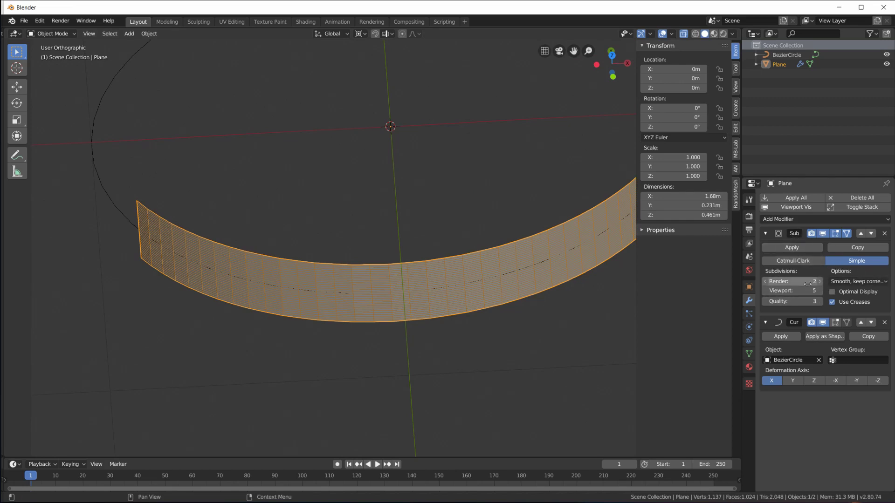
pyautogui.moveTo(457, 277); pyautogui.dragTo(465, 254, button='middle')
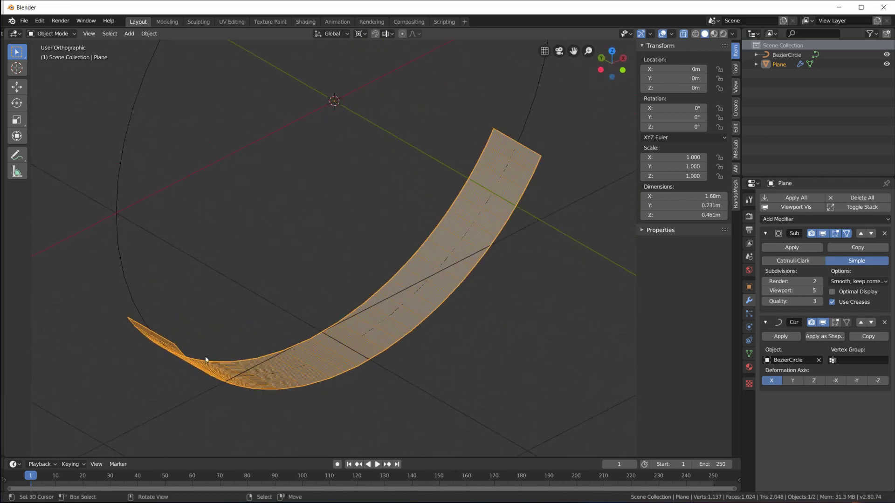
pyautogui.moveTo(571, 234)
pyautogui.mouseDown(button='middle')
pyautogui.moveTo(486, 265)
pyautogui.moveTo(564, 251)
pyautogui.mouseUp(button='middle')
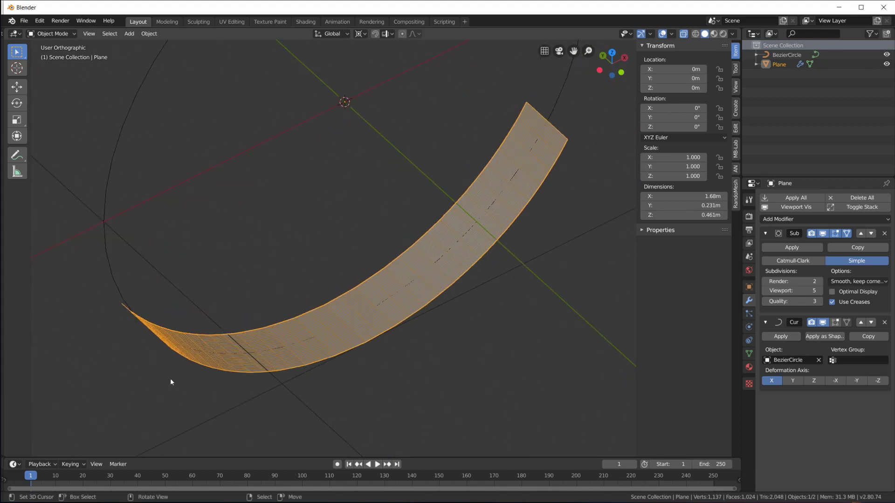
pyautogui.moveTo(406, 329); pyautogui.dragTo(466, 327, button='middle')
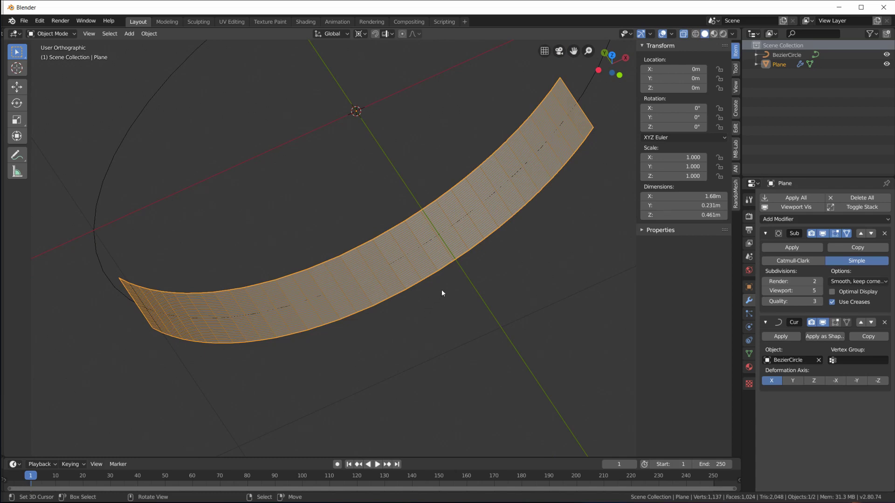
pyautogui.press('Tab')
pyautogui.press('KP_Decimal')
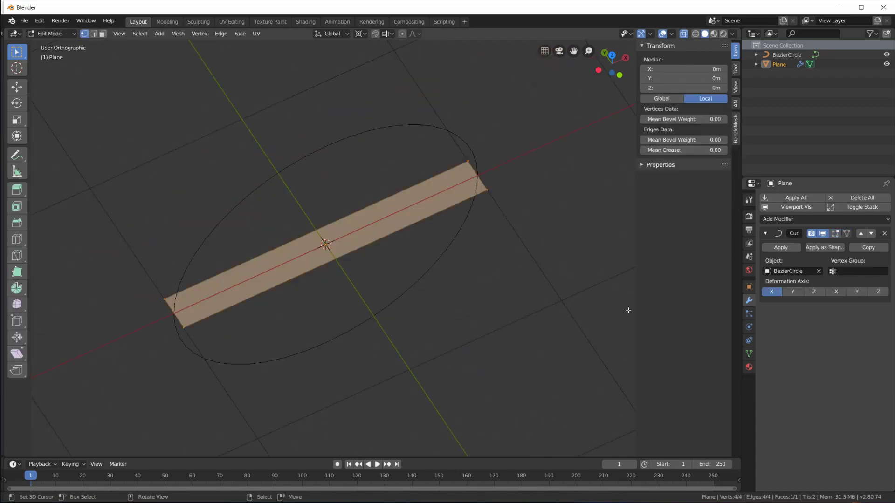
# Step: Collapse the Curve modifier panel and disable its render and viewport display
pyautogui.moveTo(591, 266); pyautogui.dragTo(485, 256, button='middle')
pyautogui.scroll(2, 297, 209)
pyautogui.keyDown('shift'); pyautogui.moveTo(380, 236); pyautogui.dragTo(400, 261, button='middle'); pyautogui.keyUp('shift')
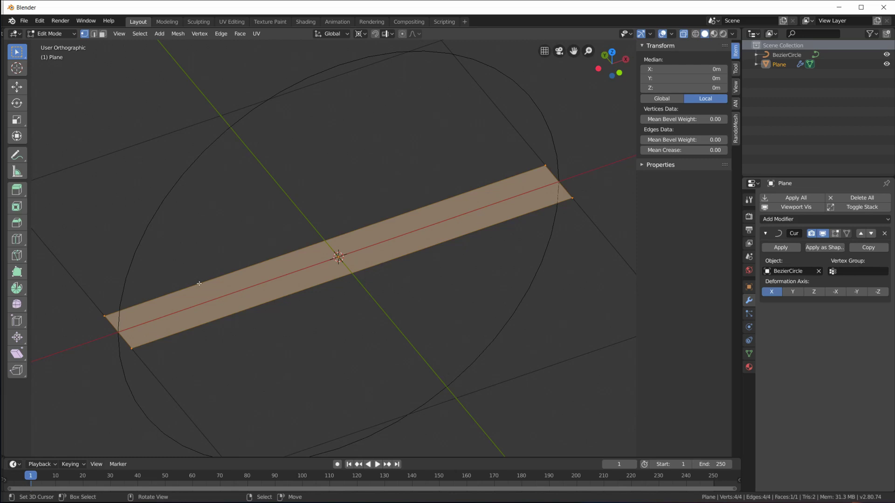
pyautogui.click(765, 233)
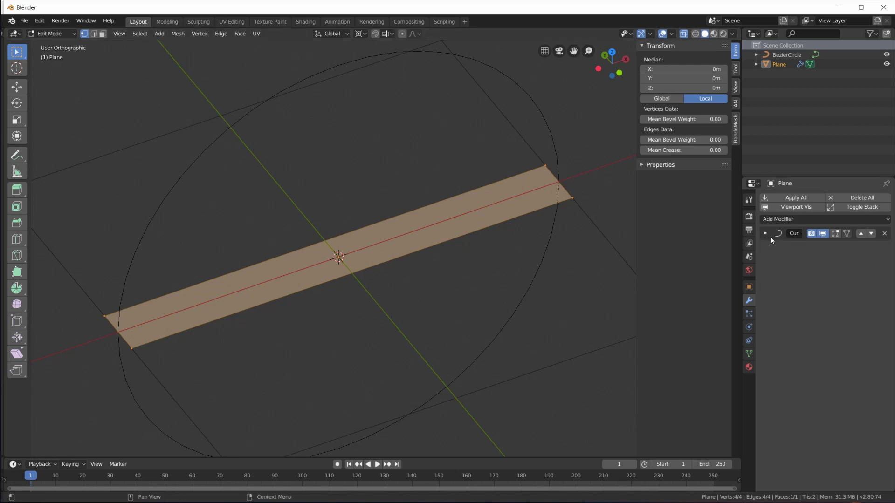
pyautogui.click(823, 233)
pyautogui.click(812, 234)
# Step: Add a Bevel modifier above Curve with 2 segments, then return to Object Mode
pyautogui.click(813, 220)
pyautogui.click(734, 251)
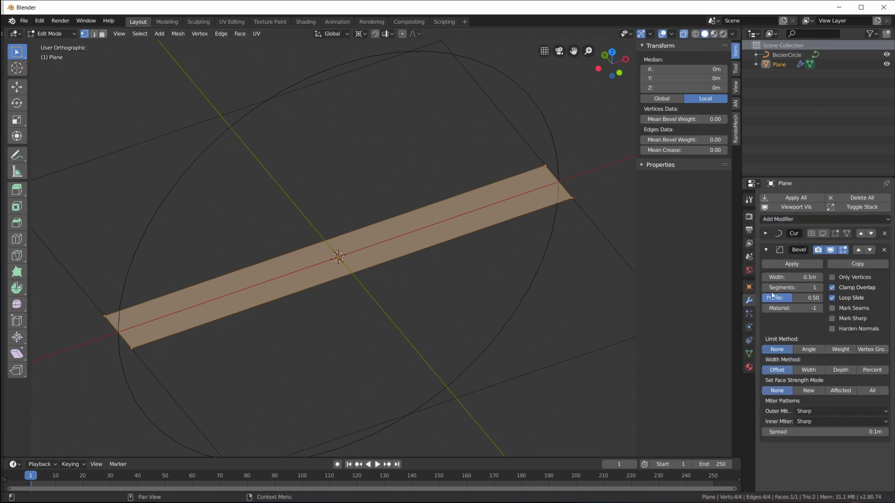
pyautogui.click(858, 250)
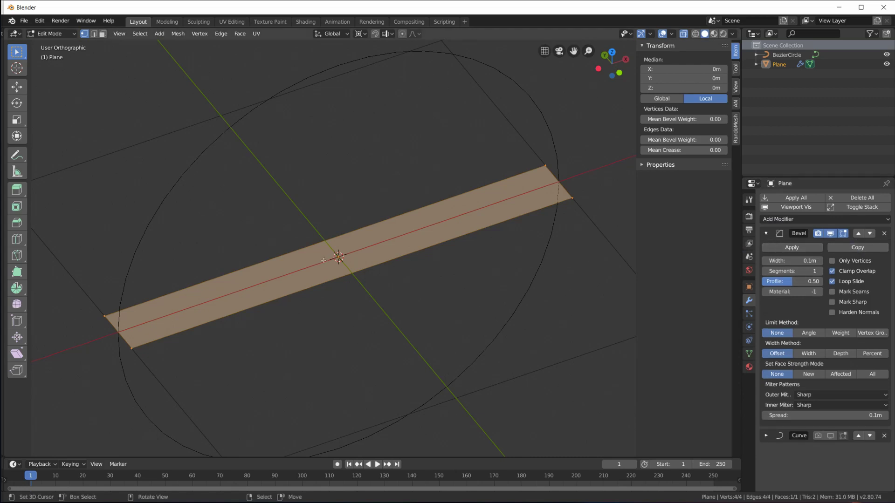
pyautogui.click(821, 271)
pyautogui.moveTo(464, 274); pyautogui.dragTo(502, 280, button='middle')
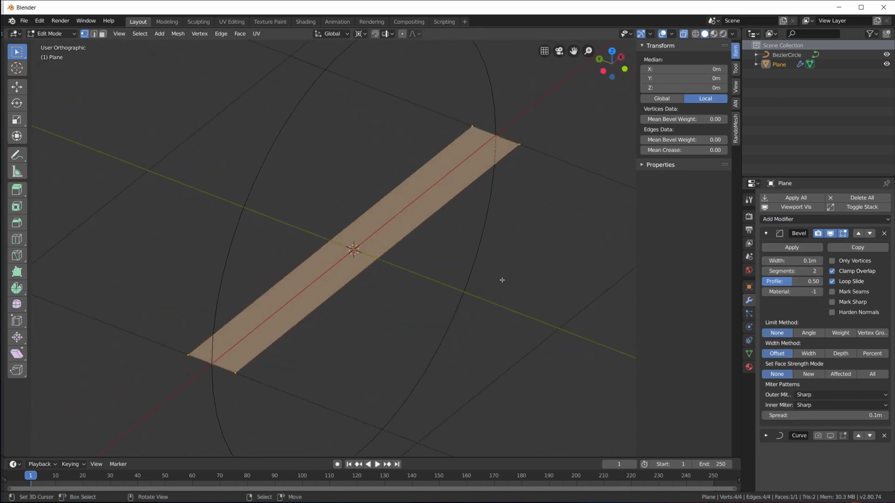
pyautogui.press('Tab')
pyautogui.press('Tab')
pyautogui.press('Tab')
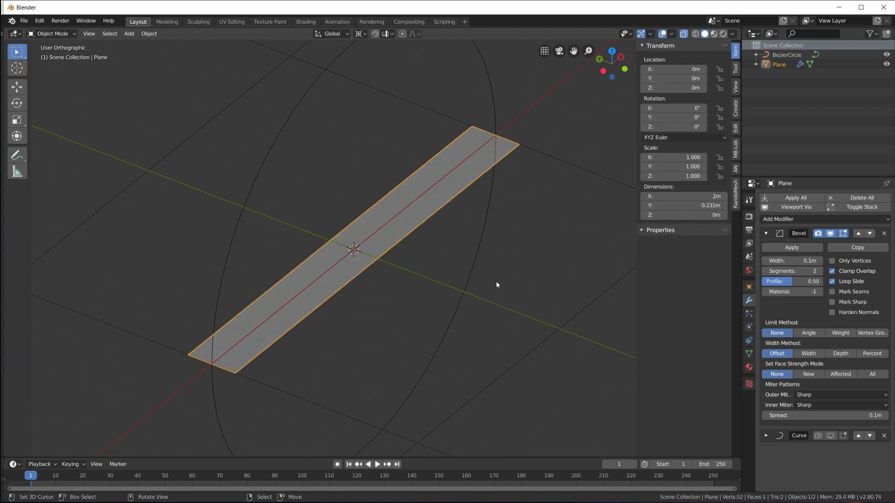
pyautogui.scroll(-2, 497, 282)
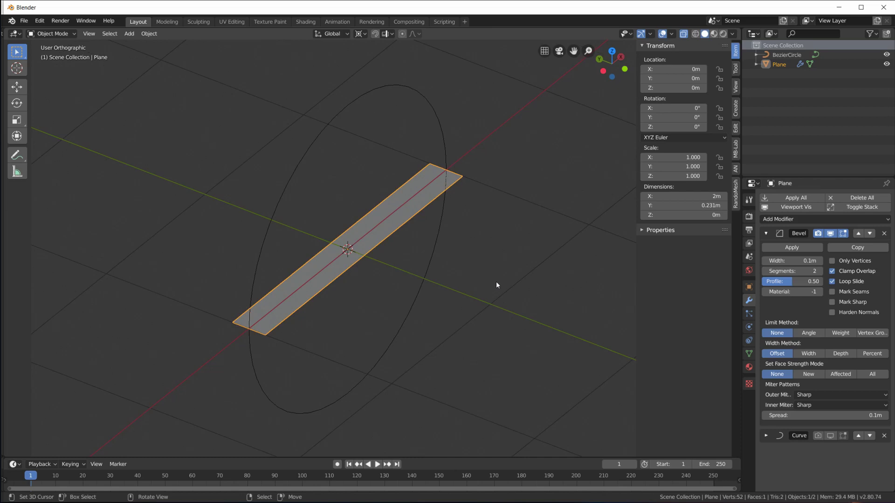
# Step: Add a cube, turn off X-ray display, and give the cube a Bevel modifier
pyautogui.hotkey('shift', 'a')
pyautogui.moveTo(393, 264)
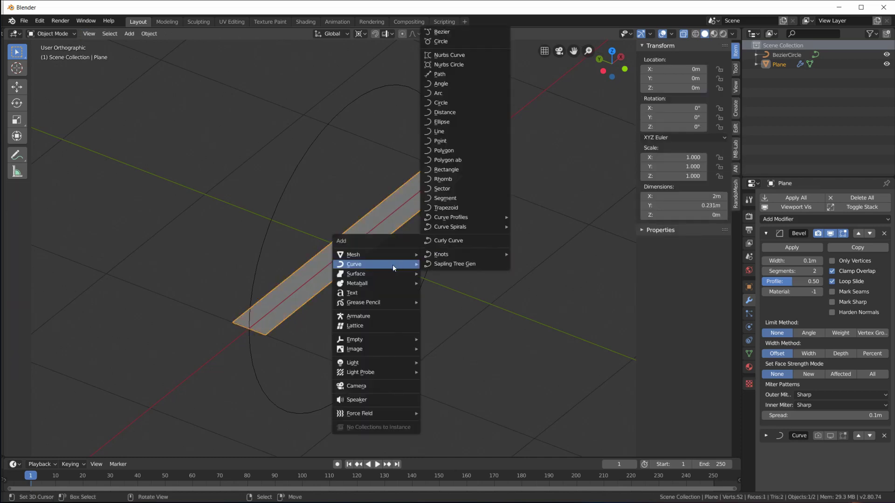
pyautogui.click(466, 262)
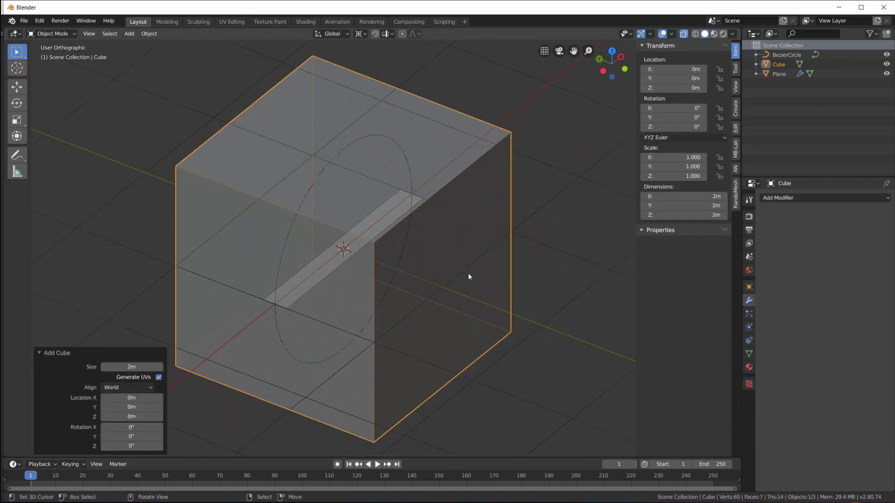
pyautogui.click(683, 34)
pyautogui.click(798, 198)
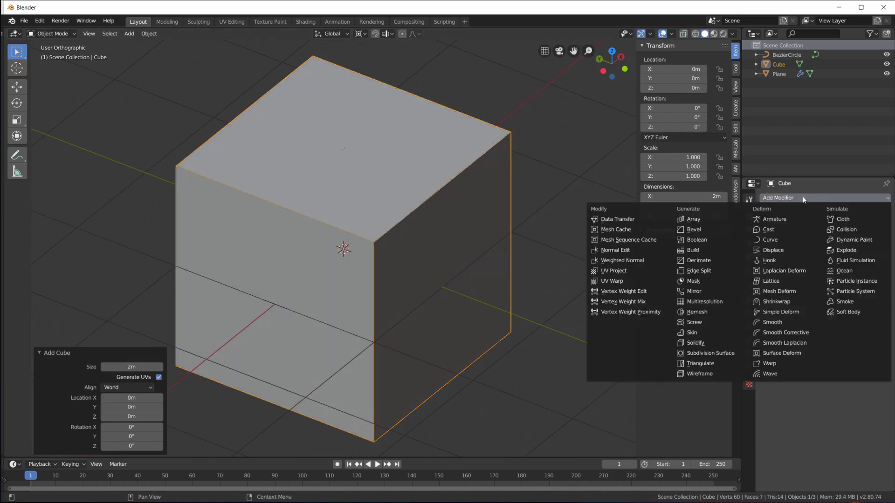
pyautogui.click(715, 229)
pyautogui.scroll(2, 451, 159)
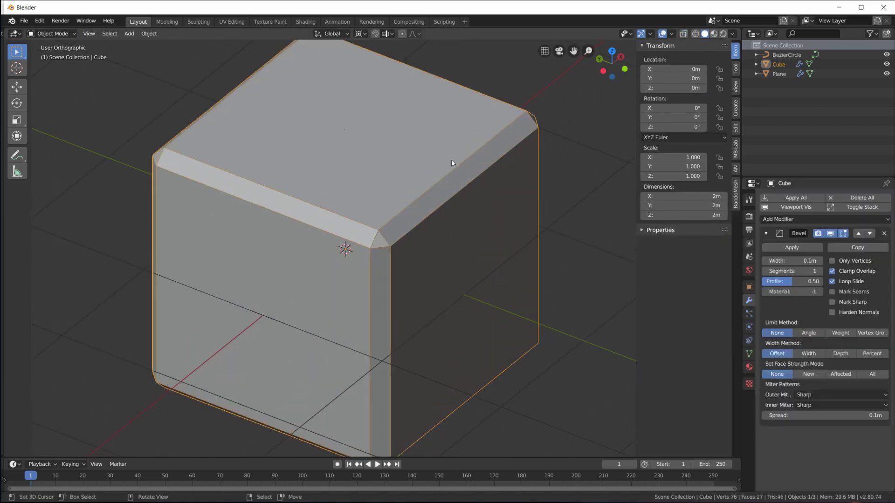
pyautogui.press('Tab')
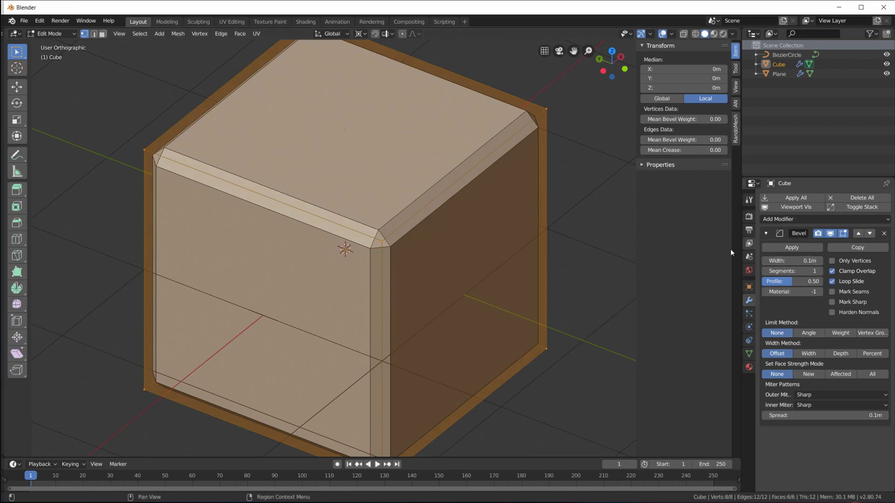
# Step: Set the cube's bevel to 2 segments, then delete the cube
pyautogui.doubleClick(793, 271)
pyautogui.write('2')
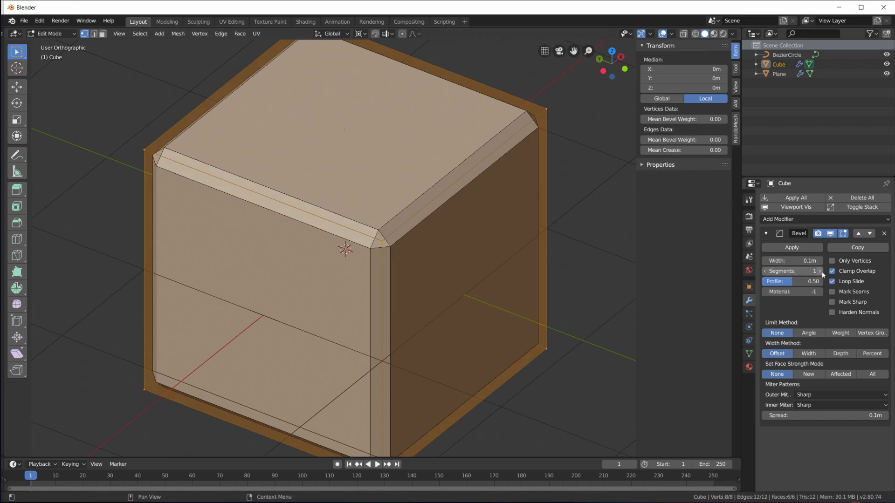
pyautogui.press('Return')
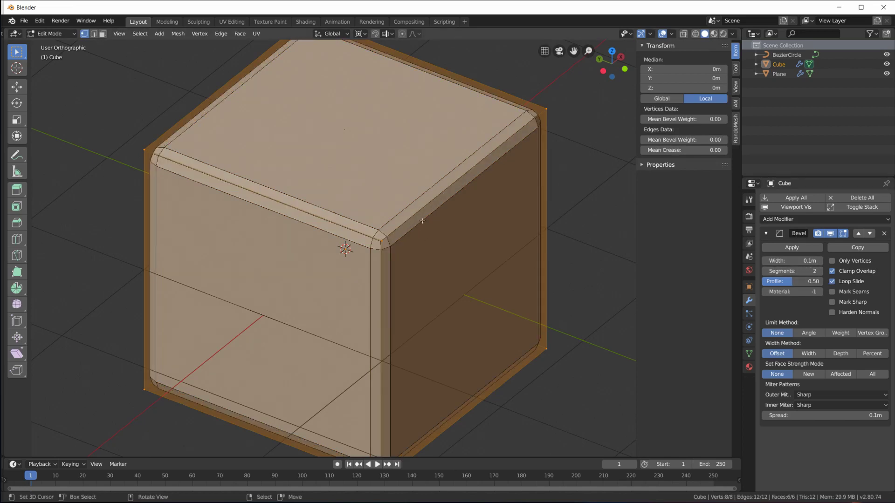
pyautogui.press('Tab')
pyautogui.moveTo(518, 208)
pyautogui.mouseDown(button='middle')
pyautogui.moveTo(452, 199)
pyautogui.moveTo(516, 202)
pyautogui.mouseUp(button='middle')
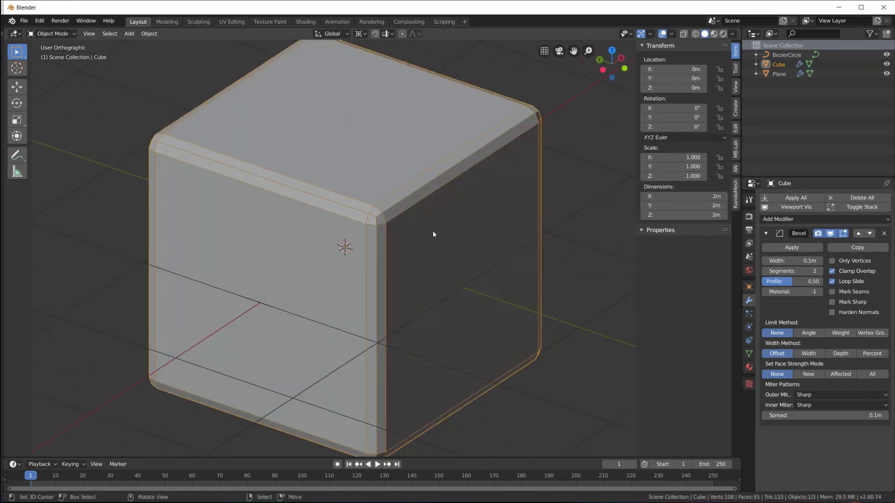
pyautogui.press('x')
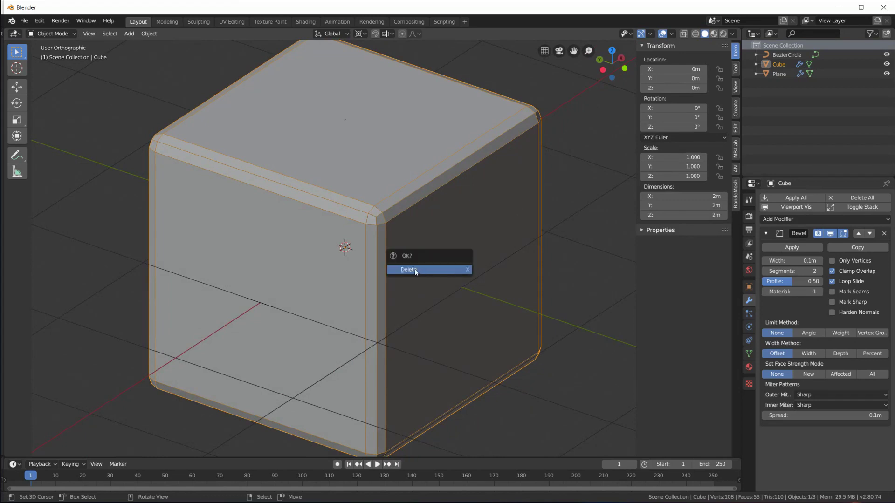
pyautogui.click(415, 269)
pyautogui.moveTo(468, 259); pyautogui.dragTo(335, 262, button='middle')
pyautogui.scroll(3, 332, 265)
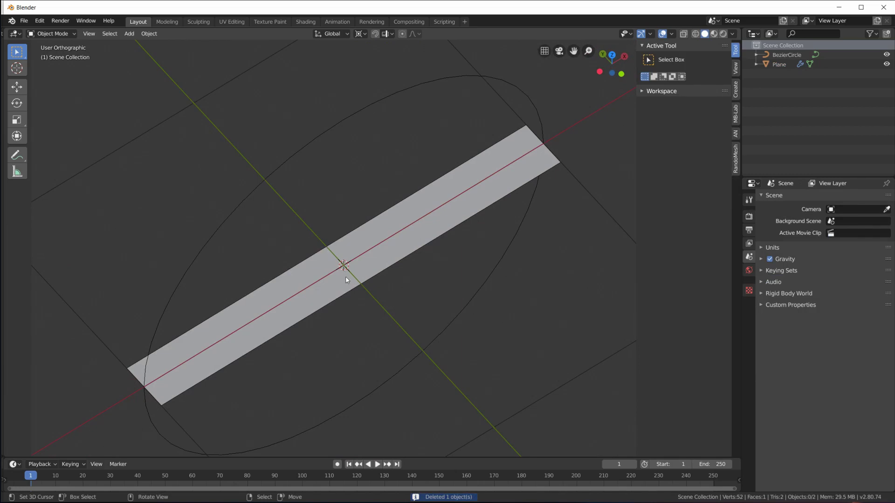
# Step: Select the plane, start and cancel a loop cut, then return to Object Mode
pyautogui.click(354, 263)
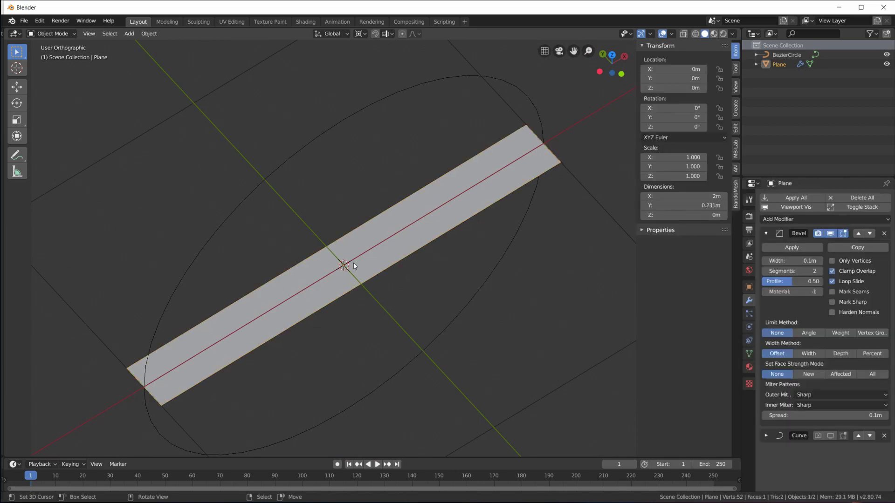
pyautogui.press('Tab')
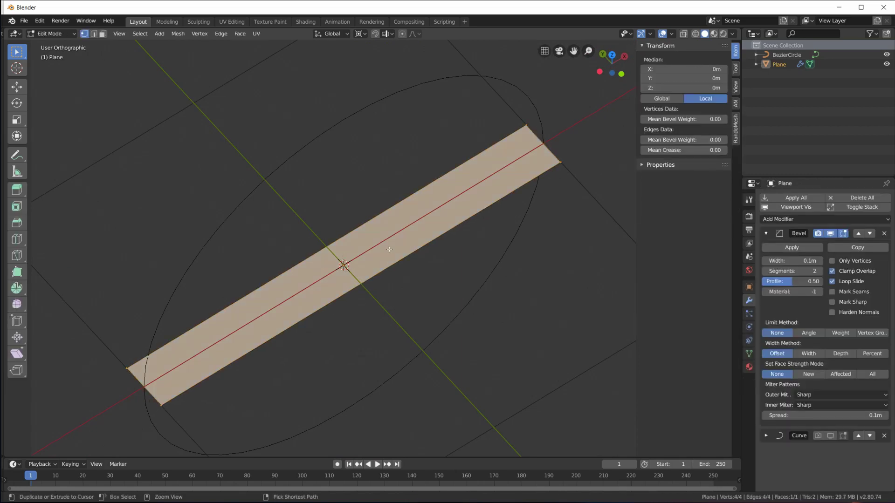
pyautogui.hotkey('ctrl', 'r')
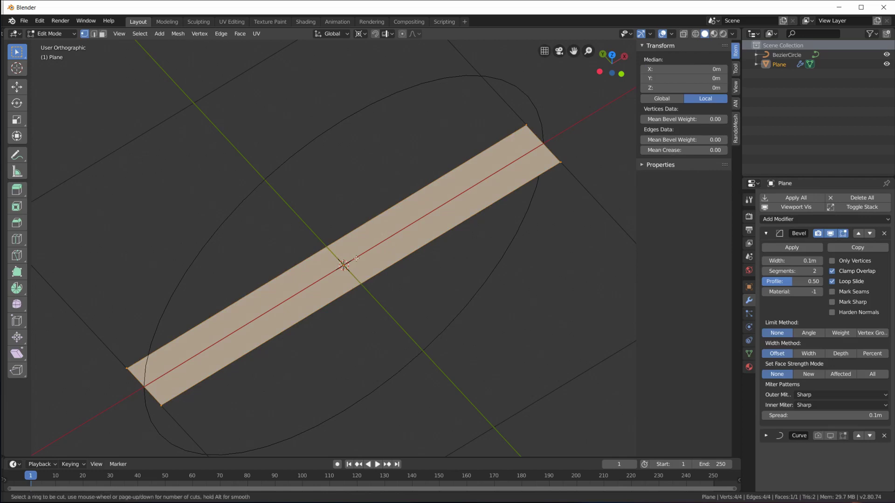
pyautogui.press('Escape')
pyautogui.moveTo(356, 257); pyautogui.dragTo(331, 240, button='middle')
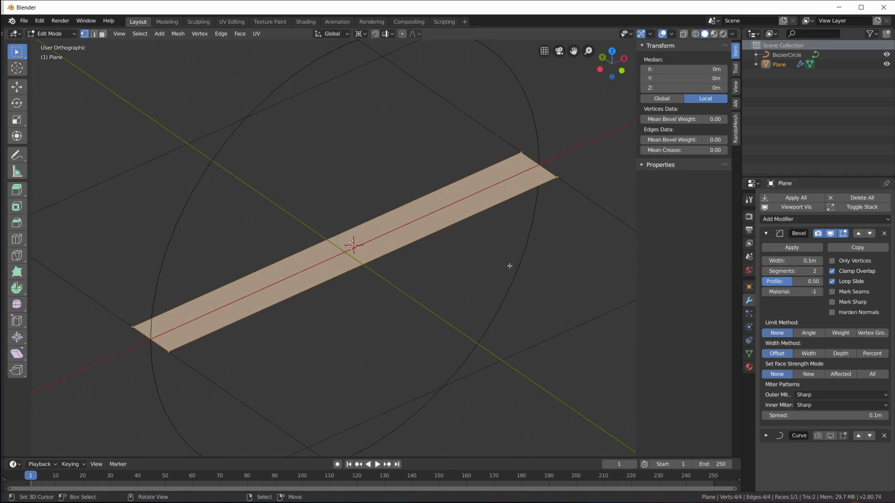
pyautogui.keyDown('ctrl'); pyautogui.scroll(-1, 793, 261); pyautogui.keyUp('ctrl')
pyautogui.press('Tab')
pyautogui.scroll(3, 400, 256)
pyautogui.scroll(-1, 380, 261)
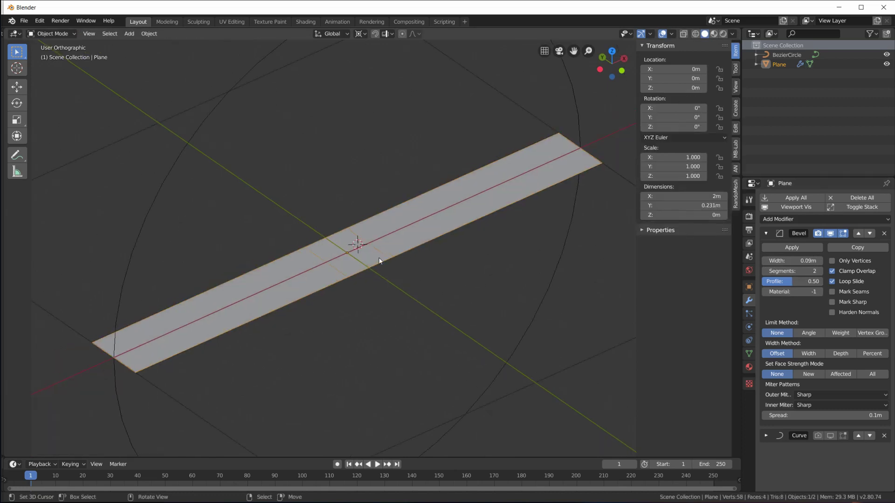
pyautogui.scroll(4, 379, 261)
pyautogui.scroll(-3, 385, 268)
pyautogui.scroll(3, 384, 269)
pyautogui.moveTo(377, 295); pyautogui.dragTo(378, 310, button='middle')
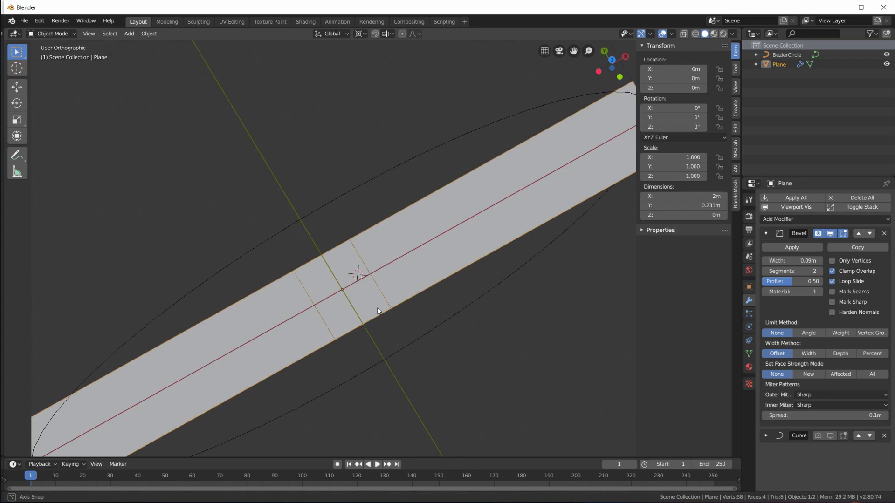
pyautogui.scroll(3, 377, 311)
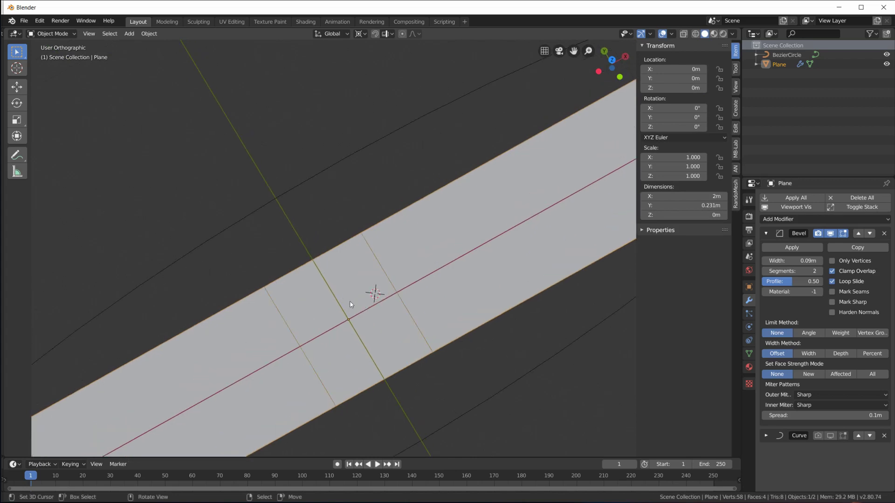
pyautogui.scroll(-2, 449, 279)
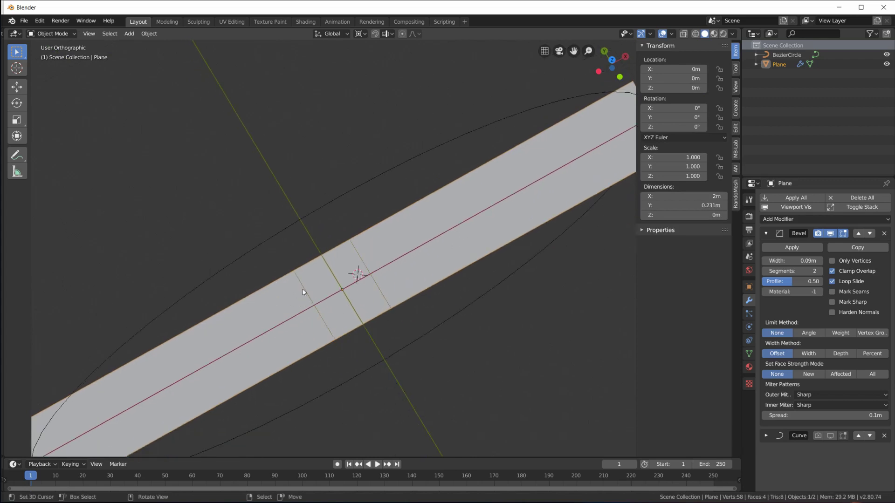
# Step: Raise the plane's bevel segments to 5 and re-enter Edit Mode
pyautogui.click(821, 271)
pyautogui.click(822, 271)
pyautogui.click(822, 271)
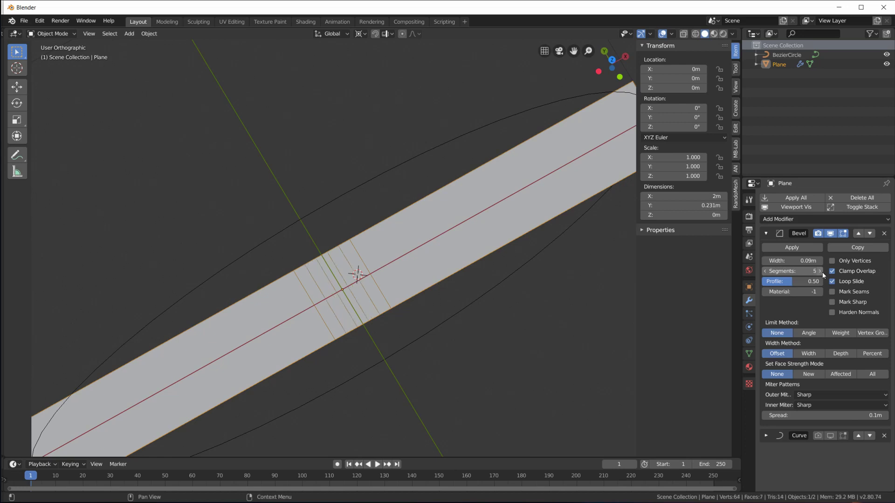
pyautogui.scroll(2, 250, 320)
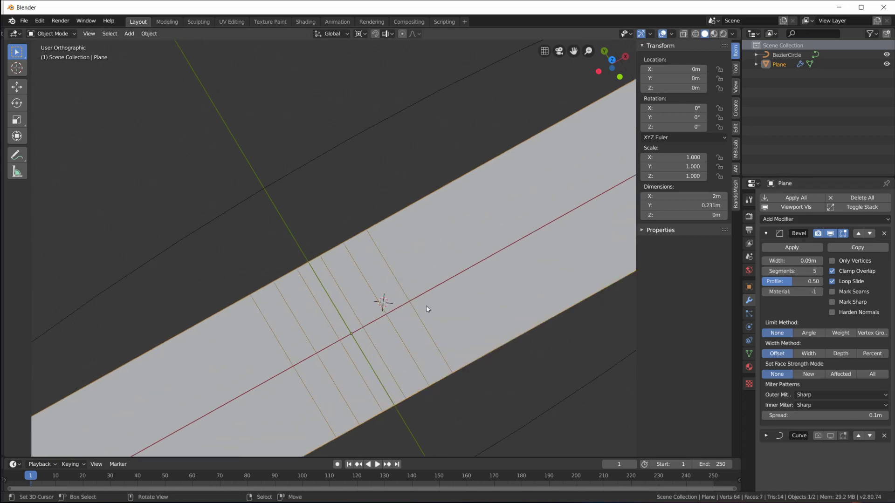
pyautogui.scroll(-3, 411, 308)
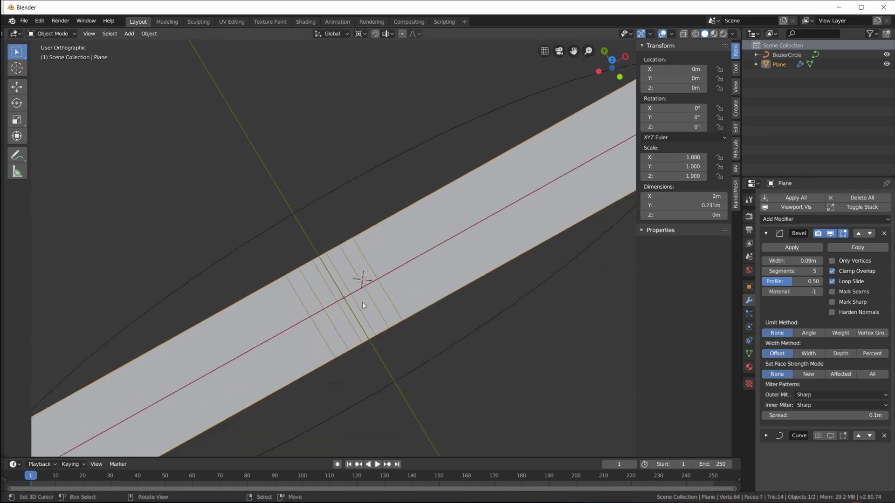
pyautogui.scroll(-2, 362, 302)
pyautogui.moveTo(374, 272); pyautogui.dragTo(412, 279, button='middle')
pyautogui.scroll(-2, 384, 278)
pyautogui.press('Tab')
pyautogui.scroll(2, 396, 278)
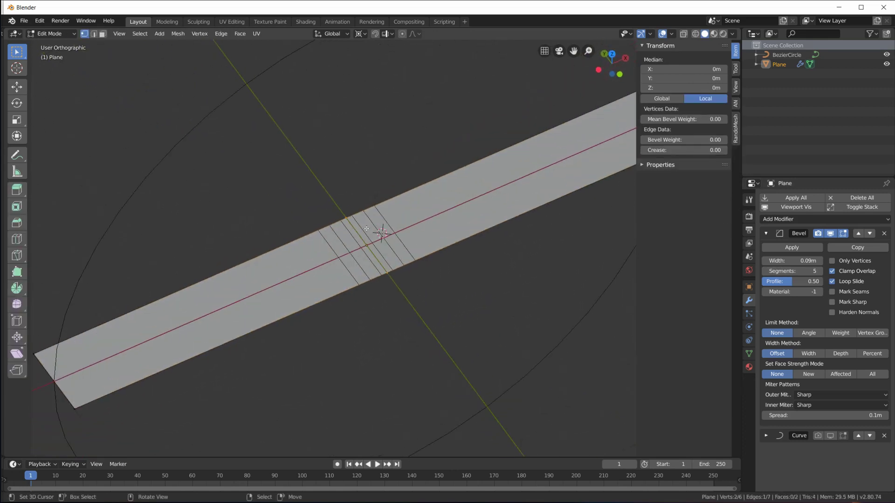
# Step: Delete the two vertices at the strip's right end
pyautogui.keyDown('shift'); pyautogui.moveTo(404, 256); pyautogui.dragTo(339, 305, button='middle'); pyautogui.keyUp('shift')
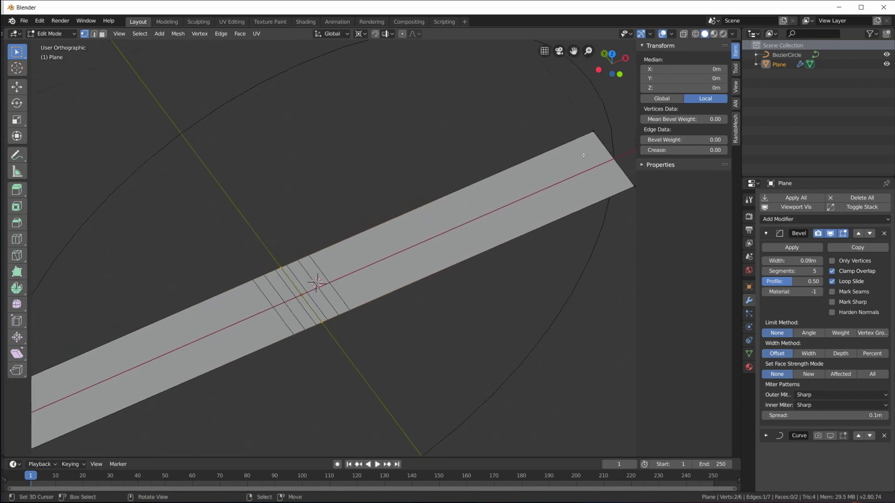
pyautogui.click(591, 135)
pyautogui.keyDown('shift'); pyautogui.click(625, 187); pyautogui.keyUp('shift')
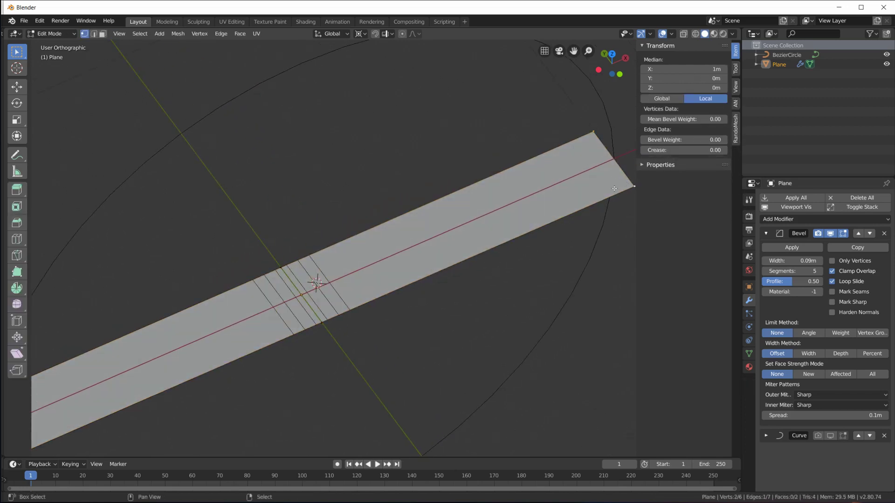
pyautogui.press('x')
pyautogui.click(459, 194)
# Step: Move the new end vertices -0.0783m along X, then exit Edit Mode and collapse Bevel
pyautogui.click(281, 268)
pyautogui.keyDown('shift'); pyautogui.click(321, 322); pyautogui.keyUp('shift')
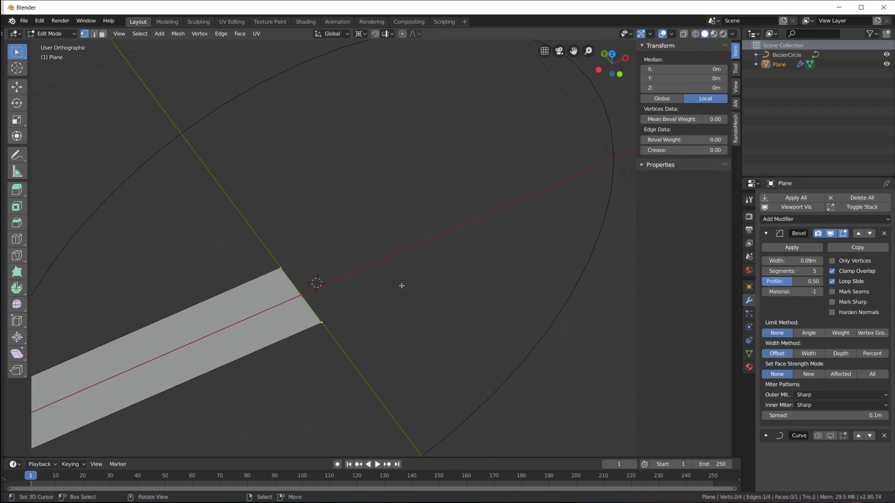
pyautogui.press('g')
pyautogui.press('x')
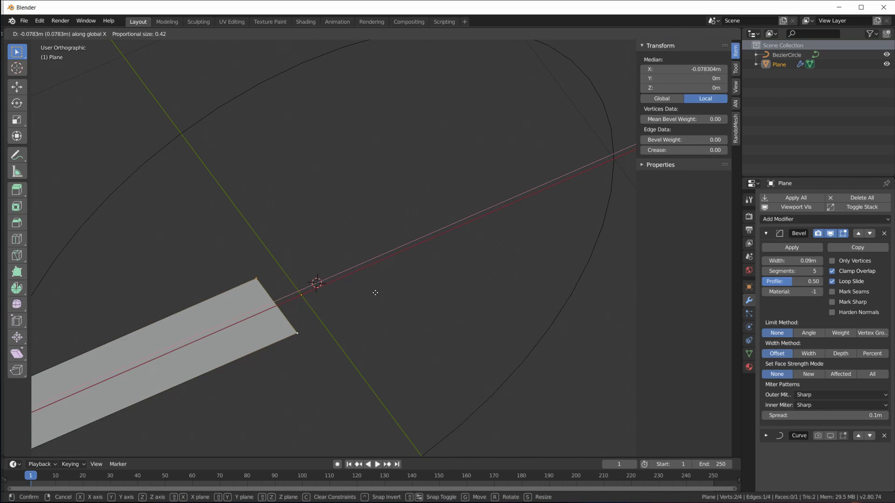
pyautogui.click(387, 309)
pyautogui.press('Tab')
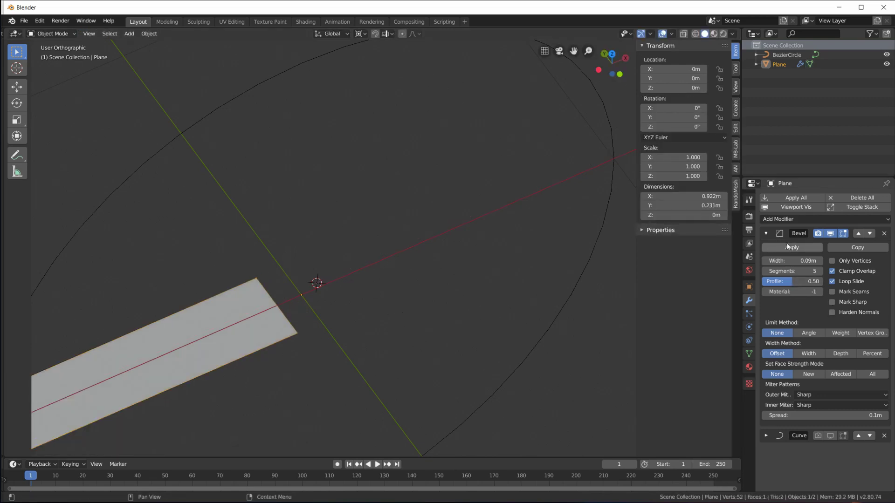
pyautogui.click(766, 234)
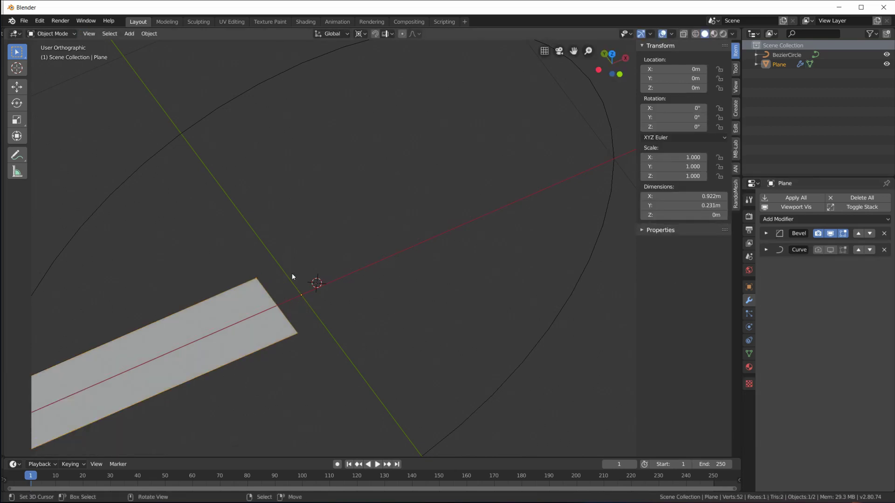
# Step: Add a Mirror modifier and move it to the top of the stack
pyautogui.click(795, 219)
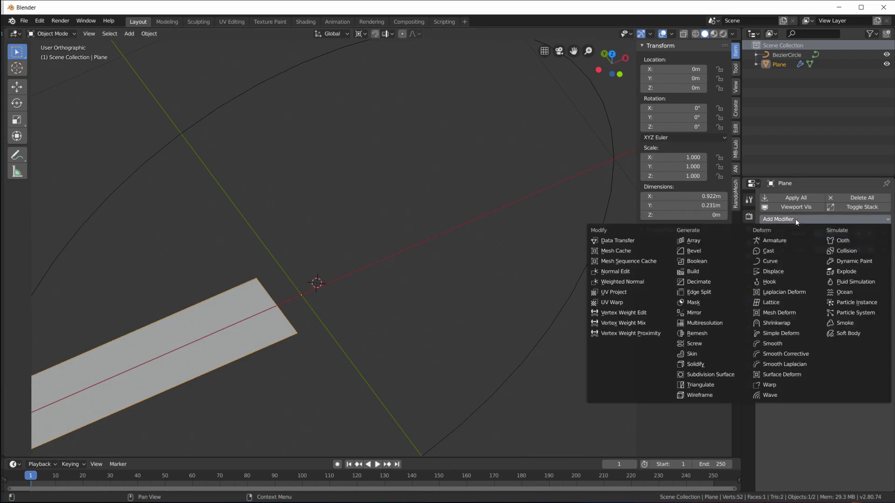
pyautogui.click(718, 314)
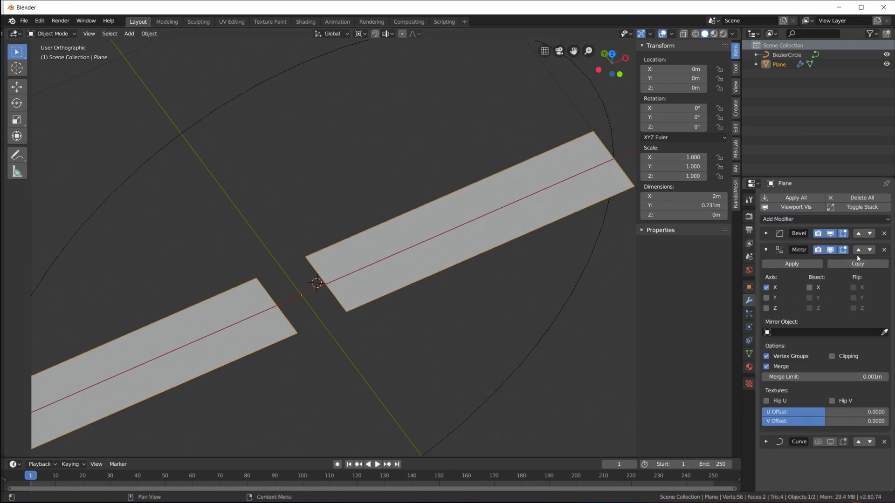
pyautogui.click(858, 250)
pyautogui.click(767, 233)
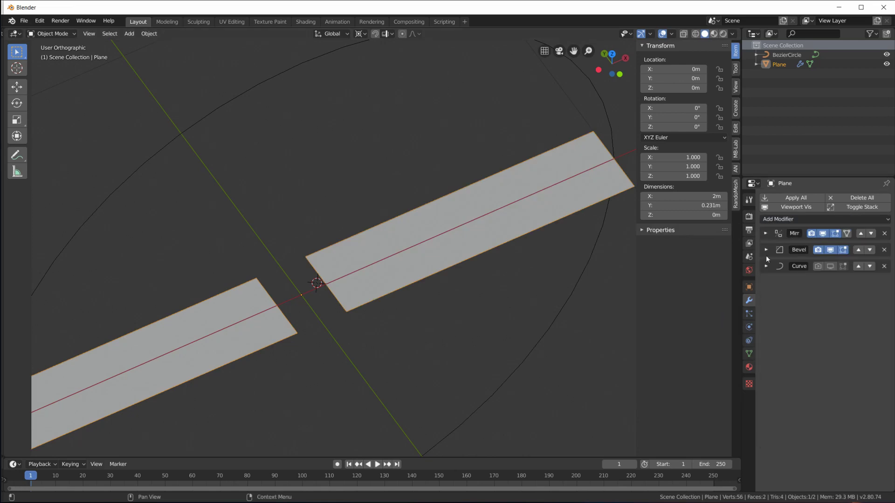
pyautogui.press('Tab')
pyautogui.click(767, 234)
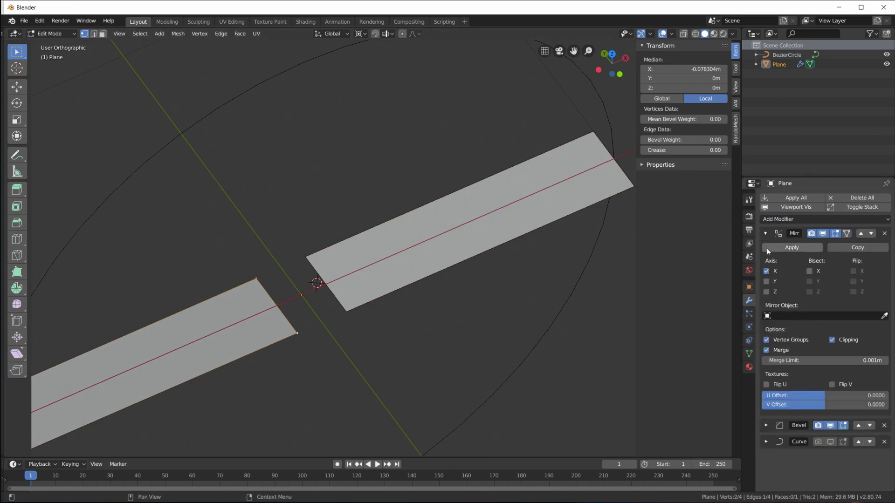
pyautogui.click(766, 234)
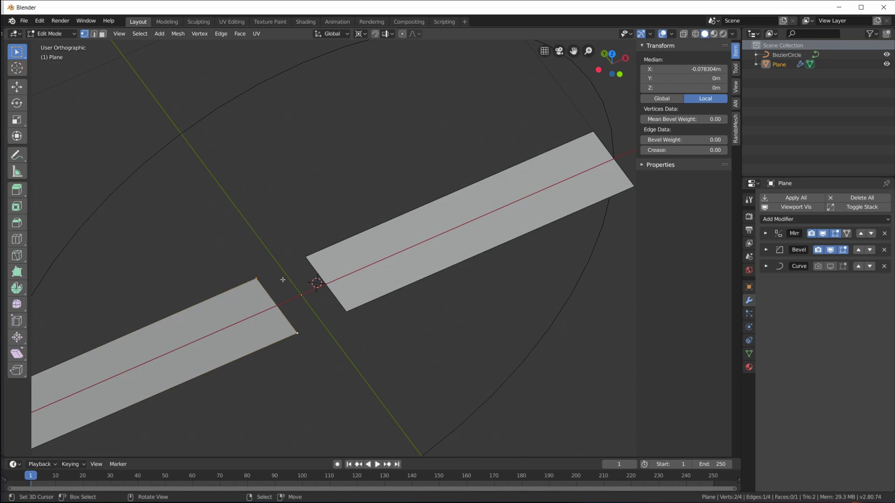
# Step: Slide the end vertices along X to join the mirrored halves, then select all and exit
pyautogui.press('g')
pyautogui.press('x')
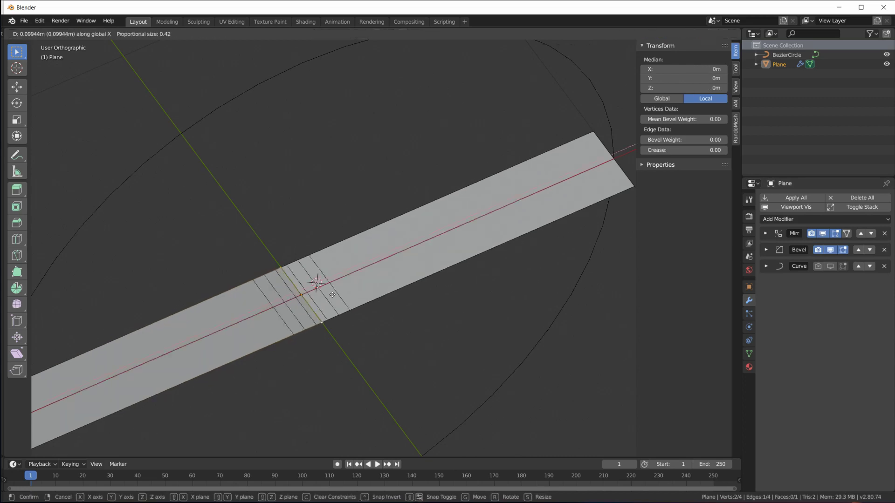
pyautogui.click(332, 295)
pyautogui.keyDown('shift'); pyautogui.moveTo(402, 347); pyautogui.dragTo(487, 285, button='middle'); pyautogui.keyUp('shift')
pyautogui.press('Tab')
pyautogui.press('Tab')
pyautogui.press('a')
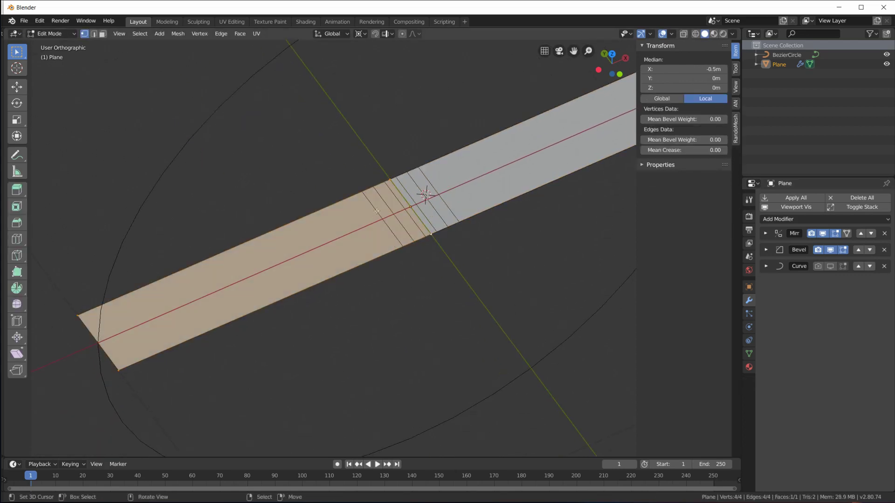
pyautogui.press('Tab')
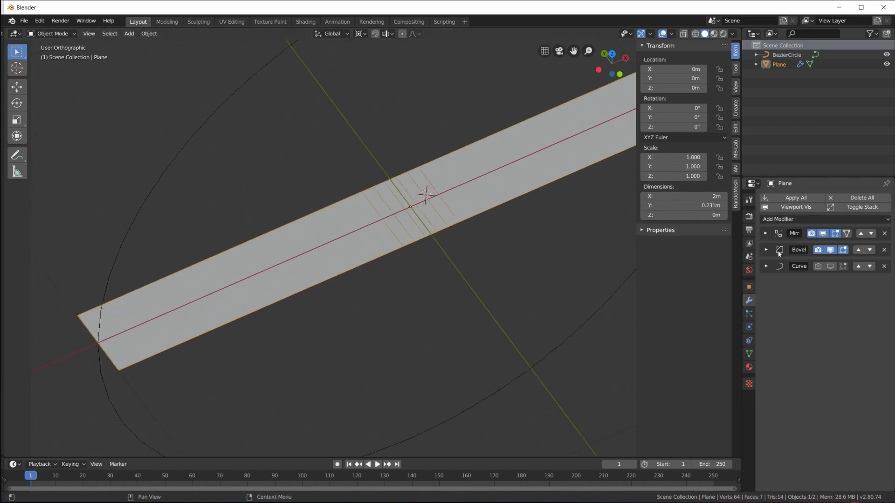
# Step: Set the first Bevel modifier to 0.88m width with 13 segments
pyautogui.click(766, 250)
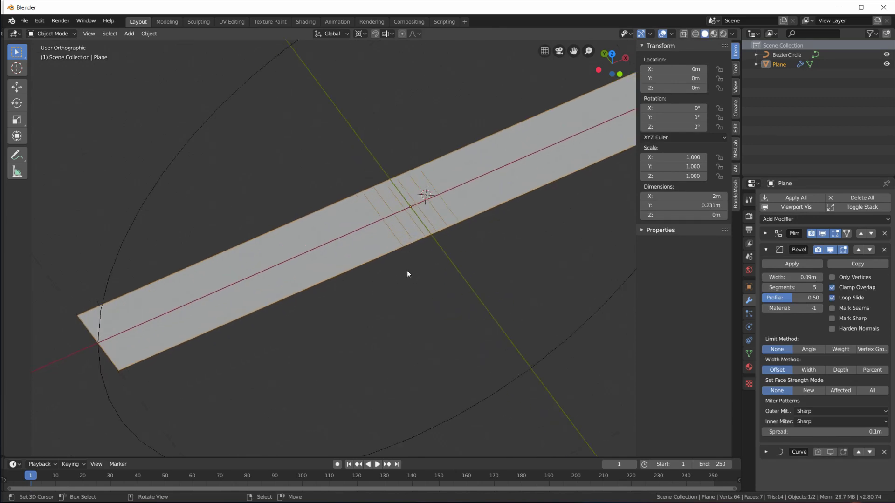
pyautogui.keyDown('shift'); pyautogui.moveTo(407, 274); pyautogui.dragTo(393, 238, button='middle'); pyautogui.keyUp('shift')
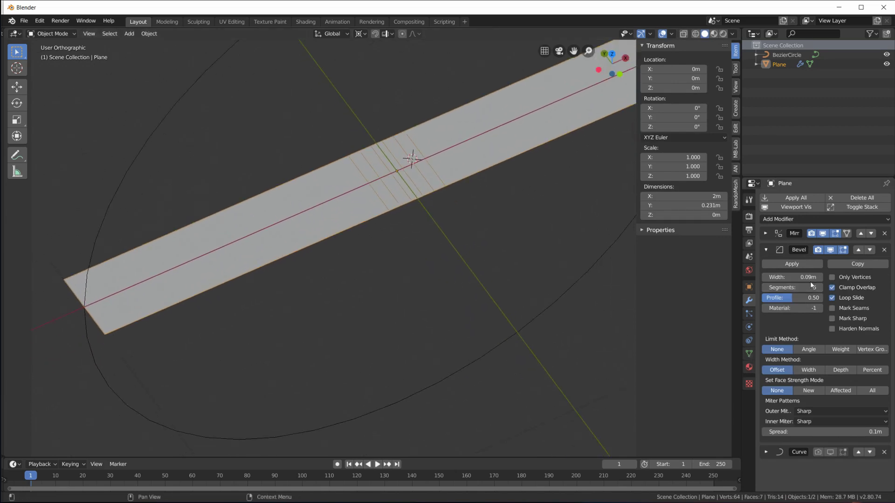
pyautogui.moveTo(802, 278); pyautogui.dragTo(844, 287)
pyautogui.click(820, 287)
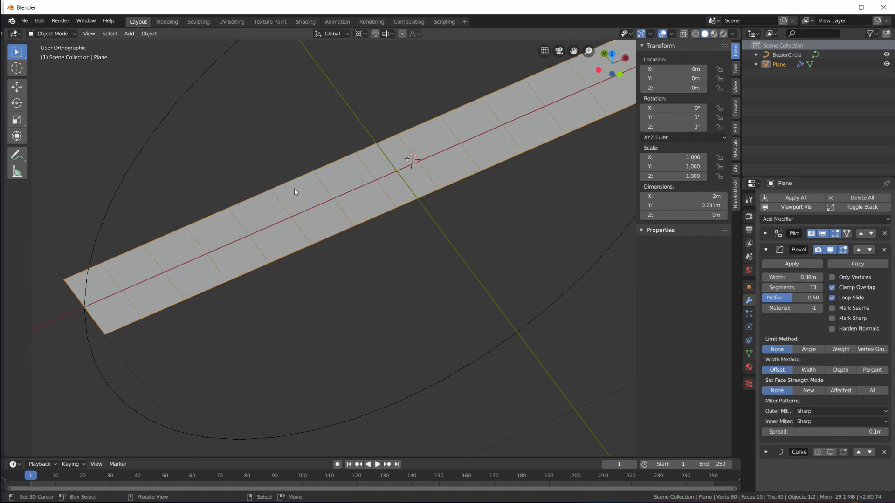
# Step: Show the Curve modifier in the viewport to bend the strip, then enter Edit Mode
pyautogui.scroll(-3, 387, 223)
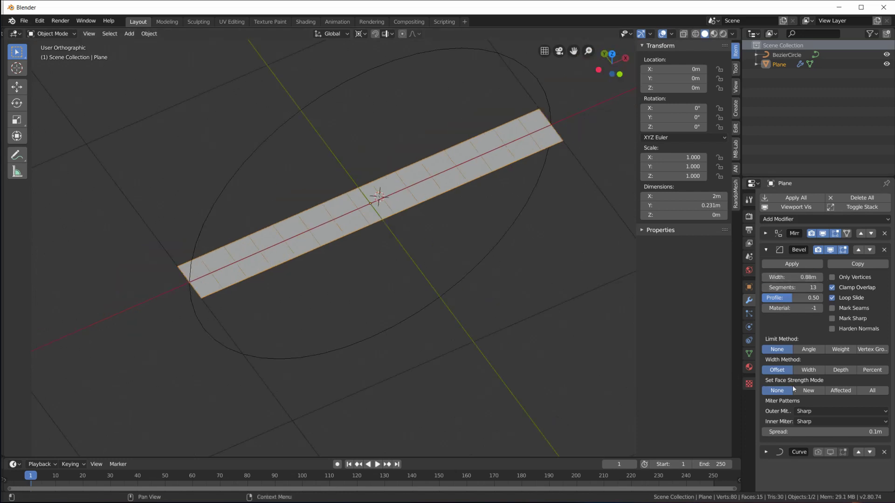
pyautogui.click(830, 453)
pyautogui.moveTo(400, 327); pyautogui.dragTo(460, 308, button='middle')
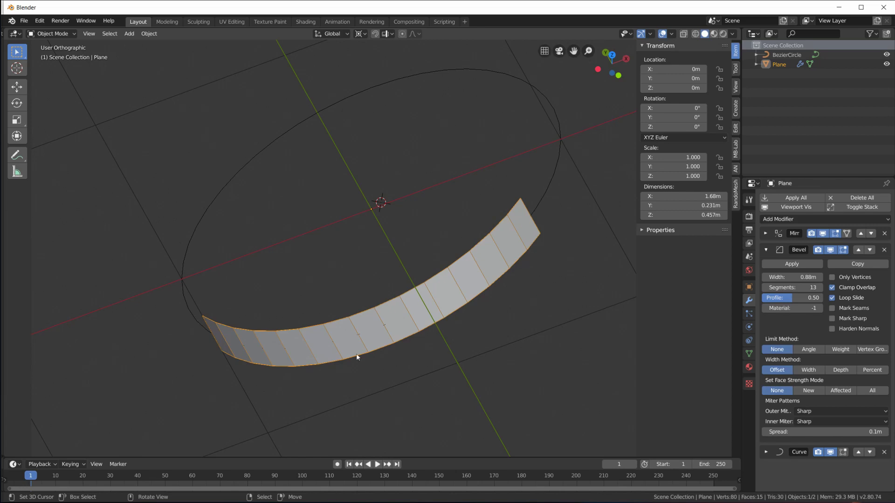
pyautogui.moveTo(527, 278); pyautogui.dragTo(361, 256, button='middle')
pyautogui.press('Tab')
pyautogui.scroll(2, 362, 255)
pyautogui.scroll(-2, 362, 255)
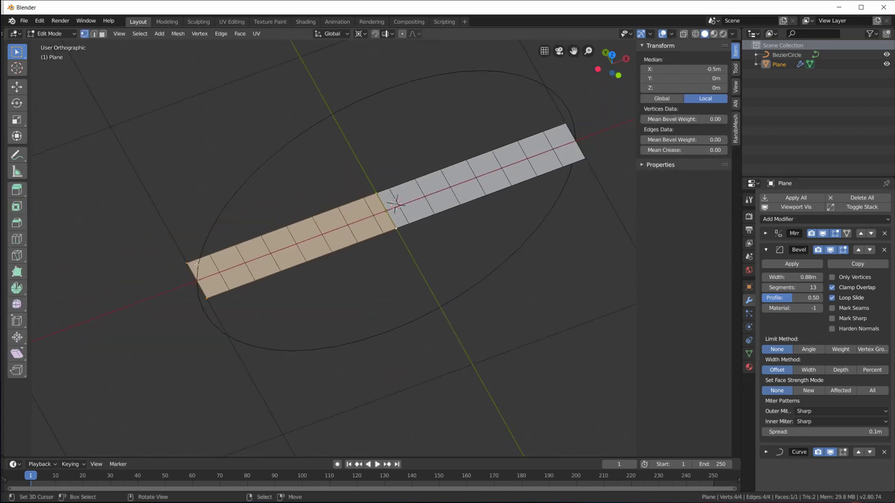
pyautogui.scroll(3, 206, 261)
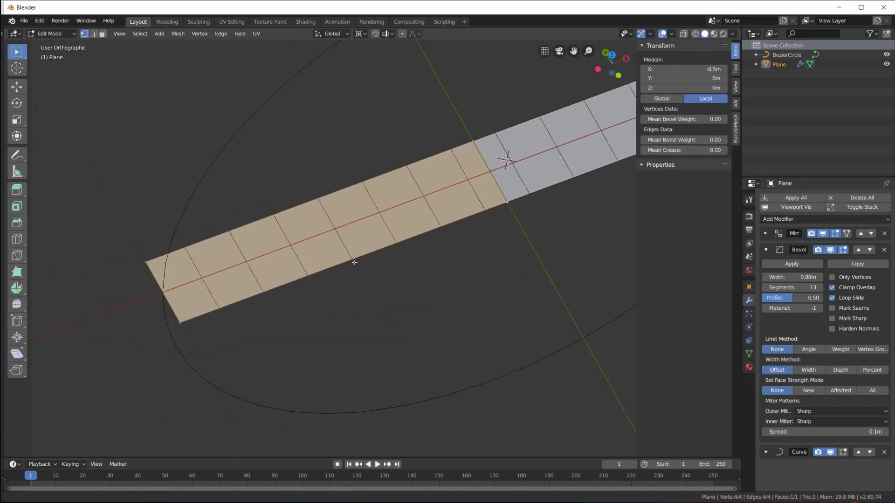
pyautogui.click(767, 250)
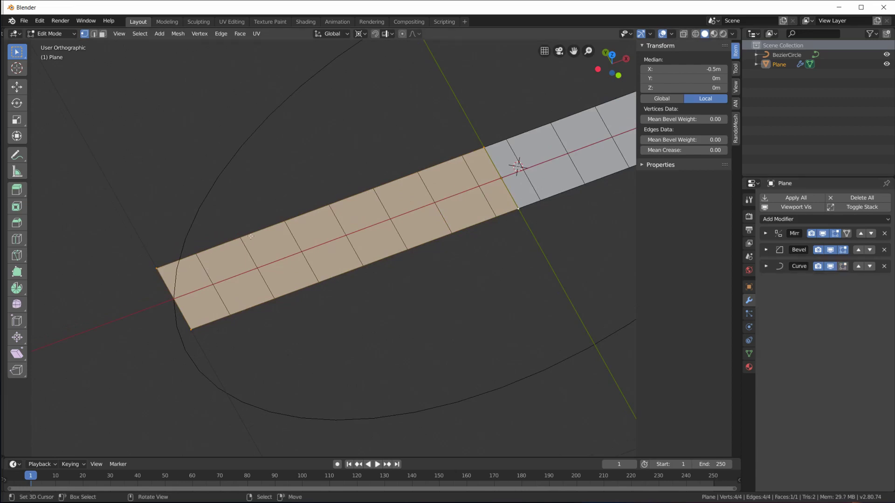
# Step: Deselect everything and box-select the two corner vertices at the strip's left end
pyautogui.click(336, 241)
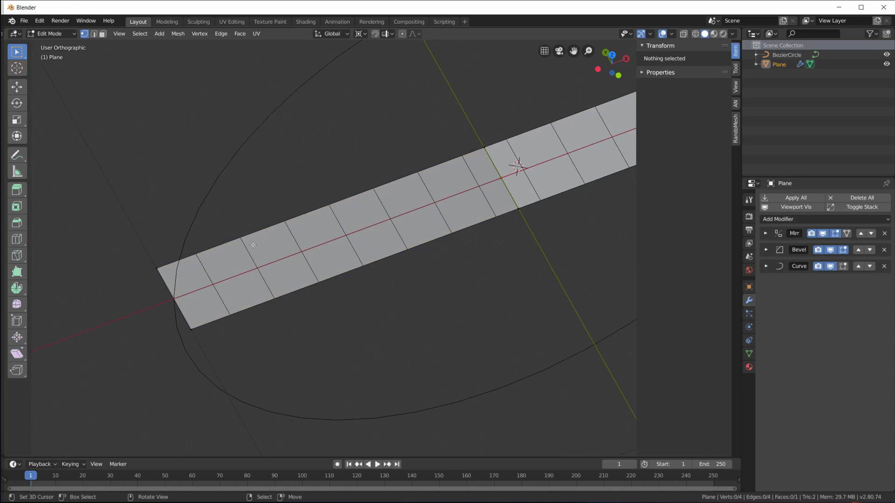
pyautogui.click(518, 189)
pyautogui.keyDown('shift'); pyautogui.moveTo(518, 189); pyautogui.dragTo(499, 218, button='middle'); pyautogui.keyUp('shift')
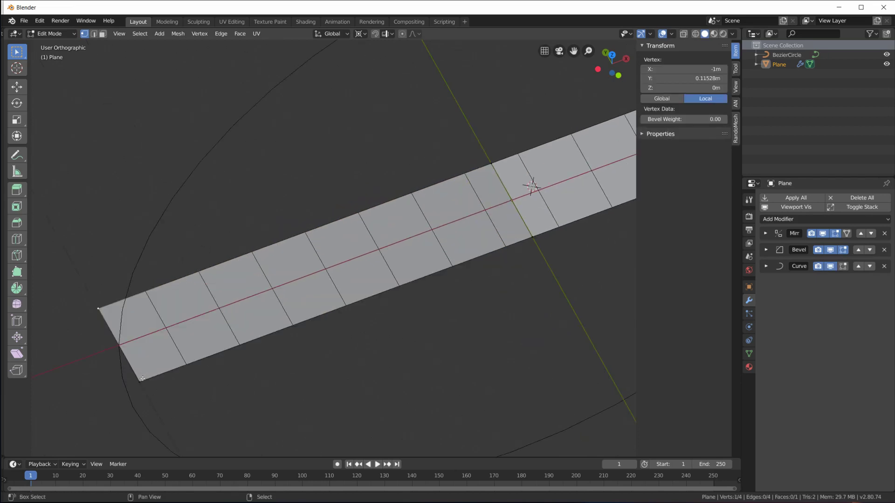
pyautogui.scroll(-1, 447, 354)
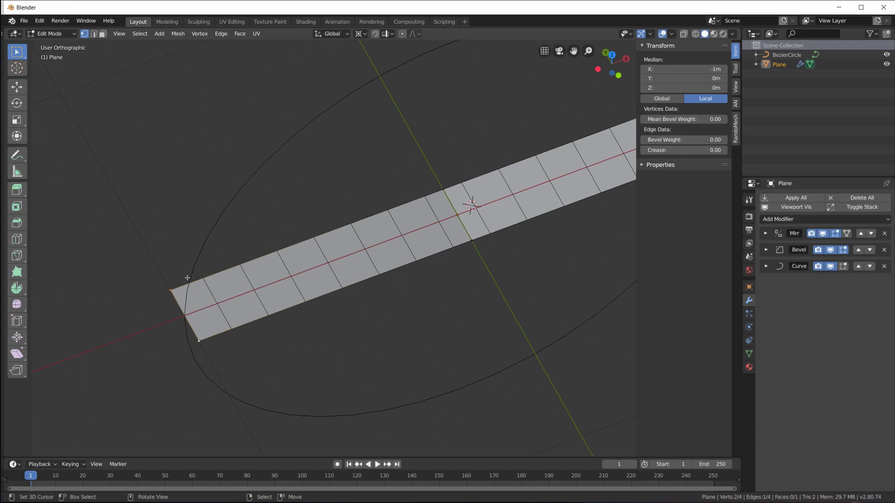
# Step: Assign the selected left-end corner vertices to a new vertex group 'Group'
pyautogui.click(749, 354)
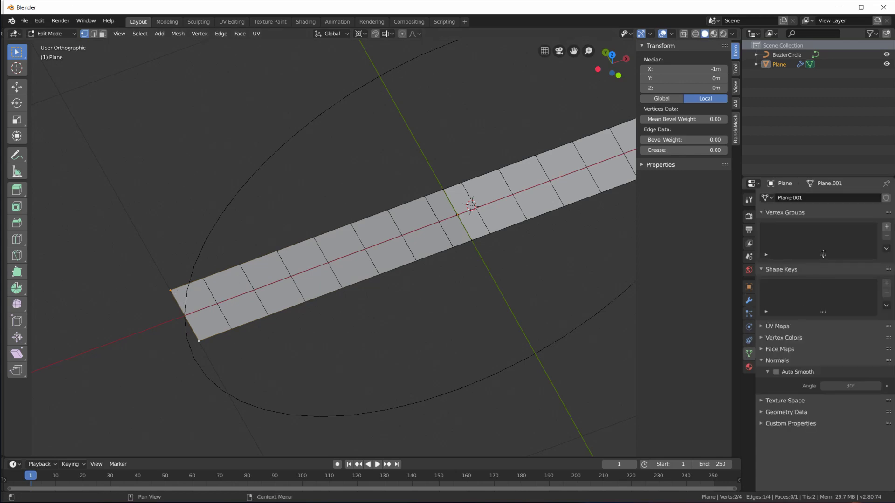
pyautogui.click(887, 227)
pyautogui.click(776, 286)
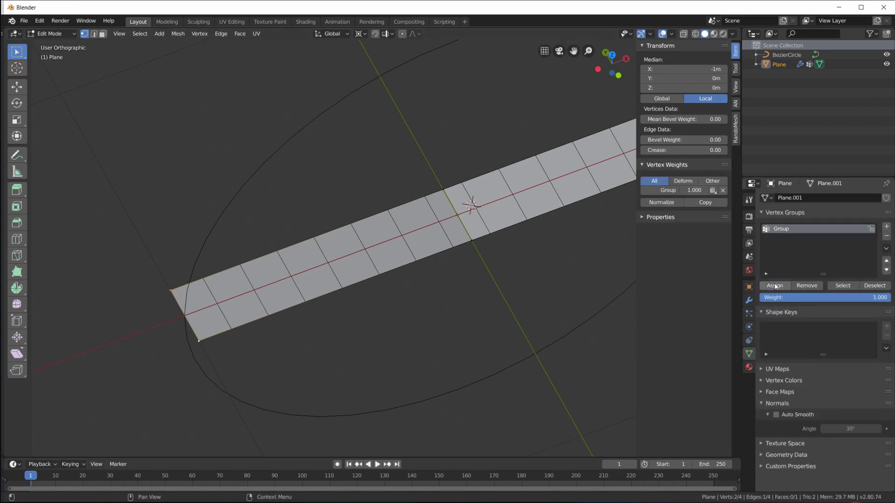
# Step: Add a second Bevel above Curve, set to Only Vertices and limited to vertex group 'Group'
pyautogui.click(748, 301)
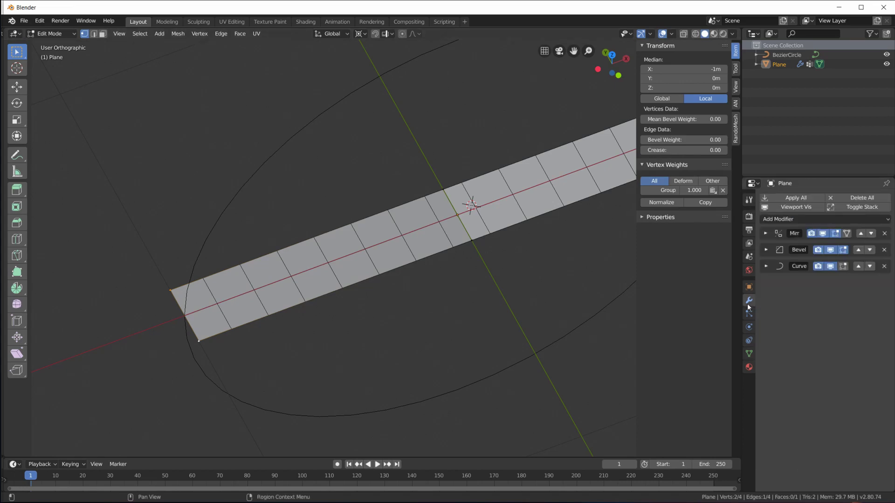
pyautogui.click(801, 220)
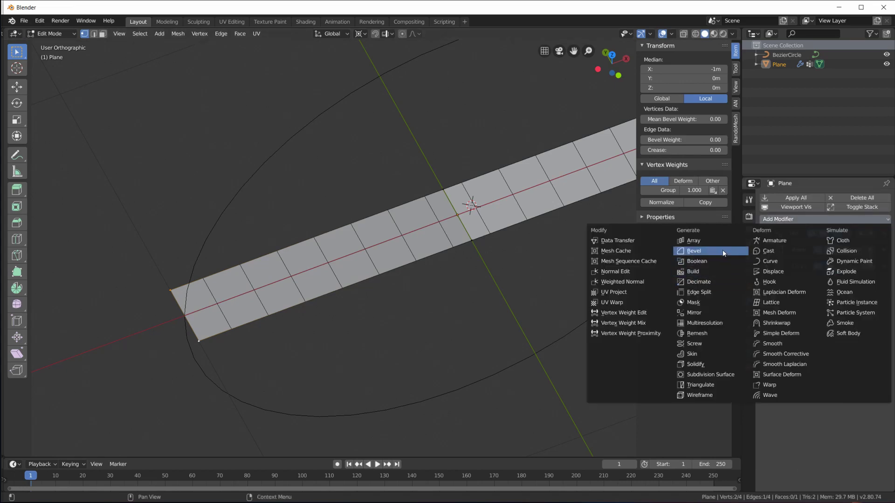
pyautogui.click(699, 251)
pyautogui.click(858, 282)
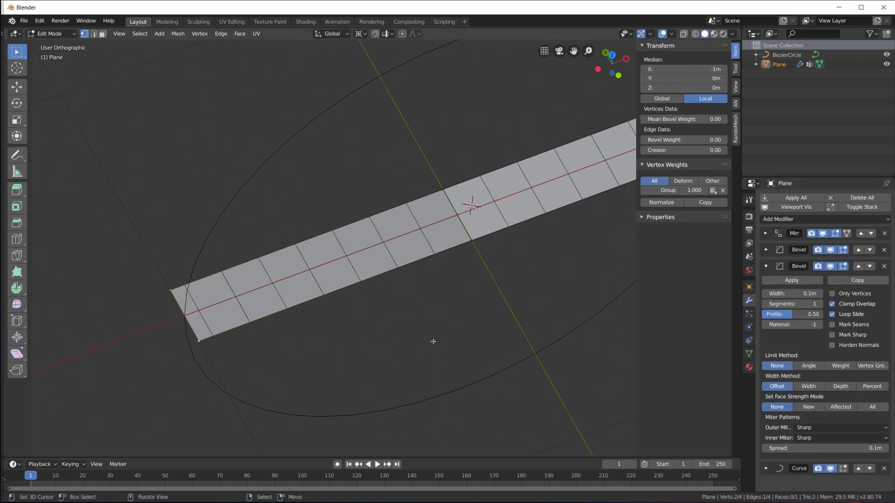
pyautogui.click(832, 294)
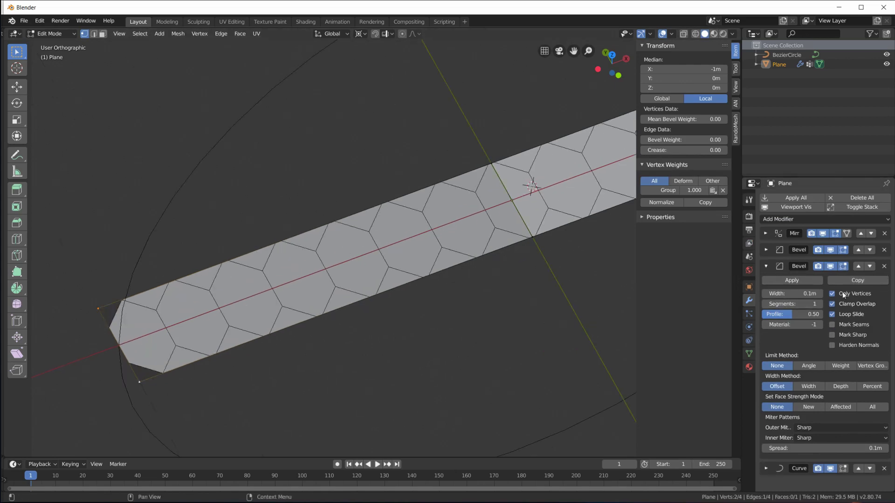
pyautogui.click(872, 365)
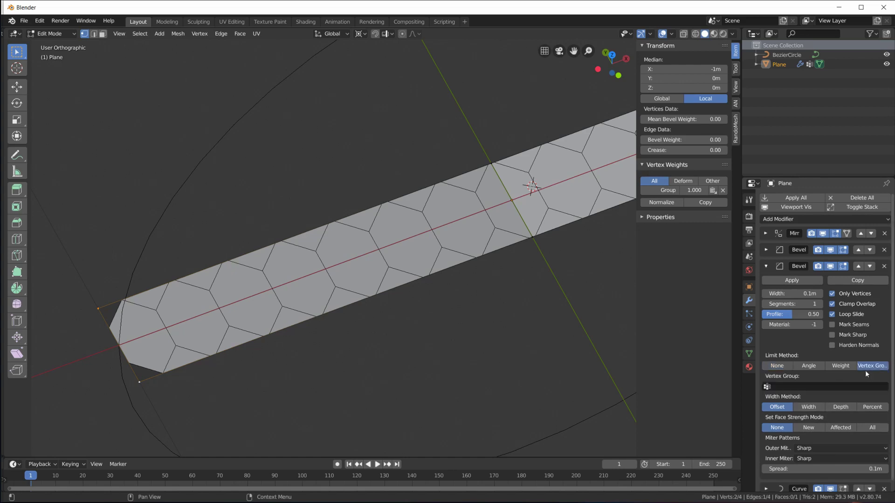
pyautogui.click(802, 387)
pyautogui.click(800, 399)
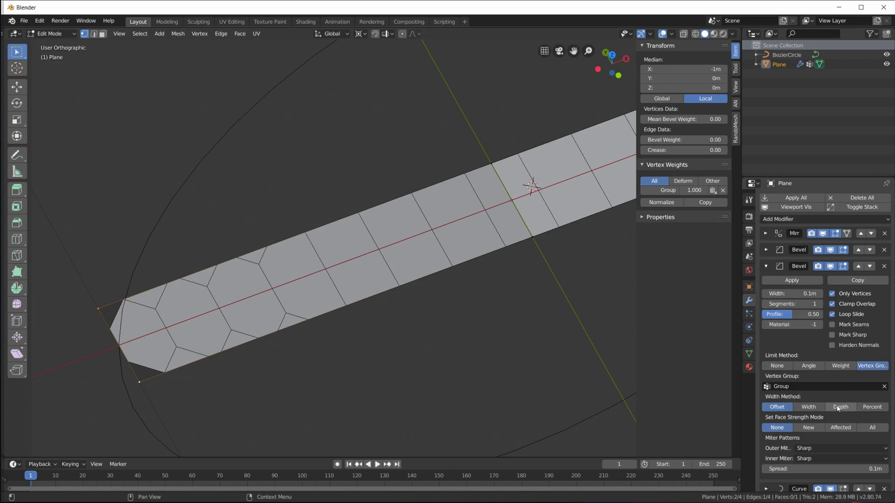
# Step: Give the corner bevel 4 segments and 0.046m width, then return to Object Mode
pyautogui.click(820, 304)
pyautogui.click(820, 304)
pyautogui.click(820, 304)
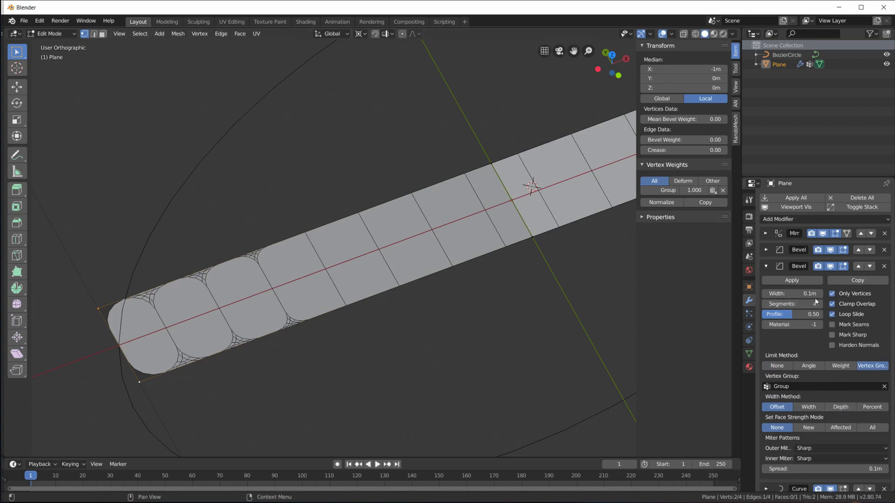
pyautogui.moveTo(793, 294); pyautogui.dragTo(767, 293)
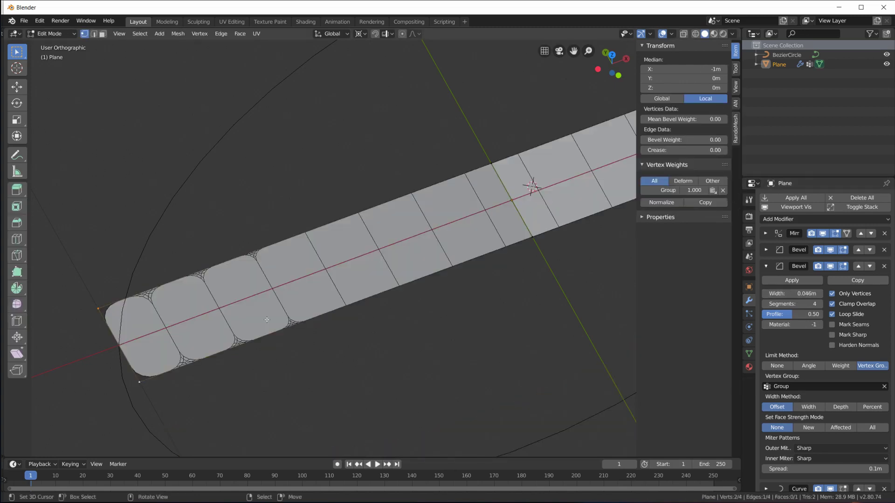
pyautogui.keyDown('shift'); pyautogui.moveTo(272, 323); pyautogui.dragTo(305, 295, button='middle'); pyautogui.keyUp('shift')
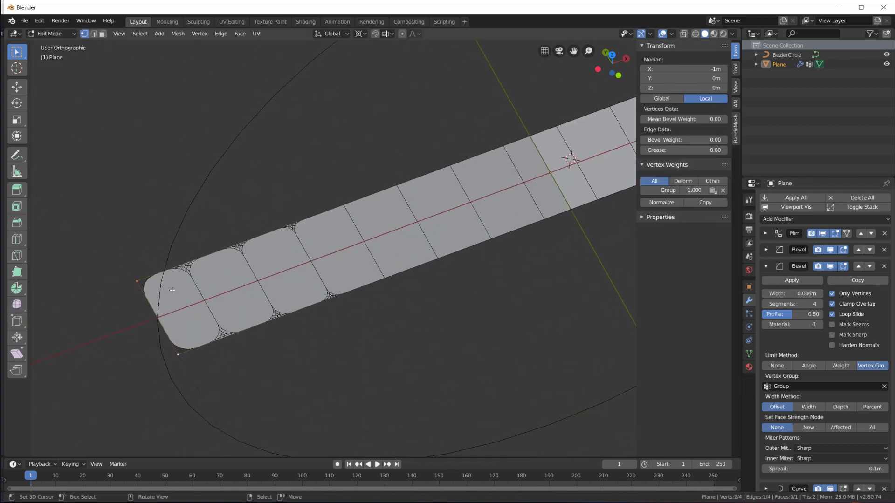
pyautogui.scroll(2, 152, 277)
pyautogui.scroll(-2, 249, 240)
pyautogui.scroll(1, 433, 256)
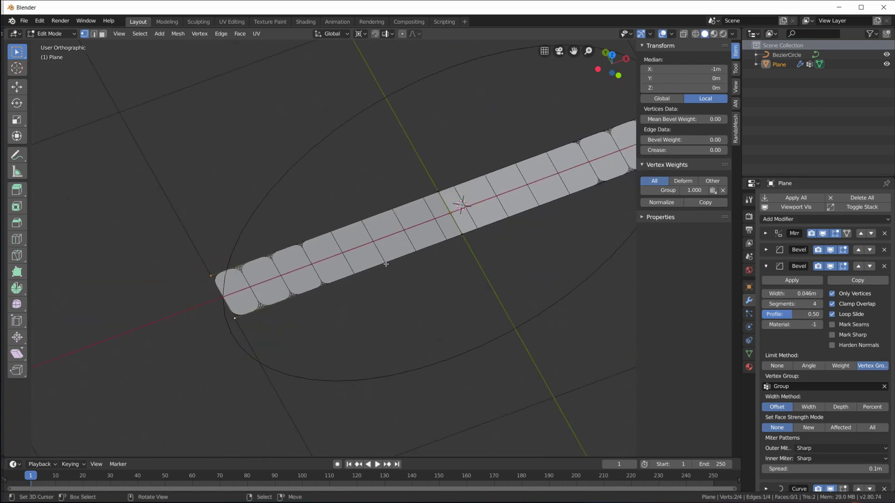
pyautogui.press('Tab')
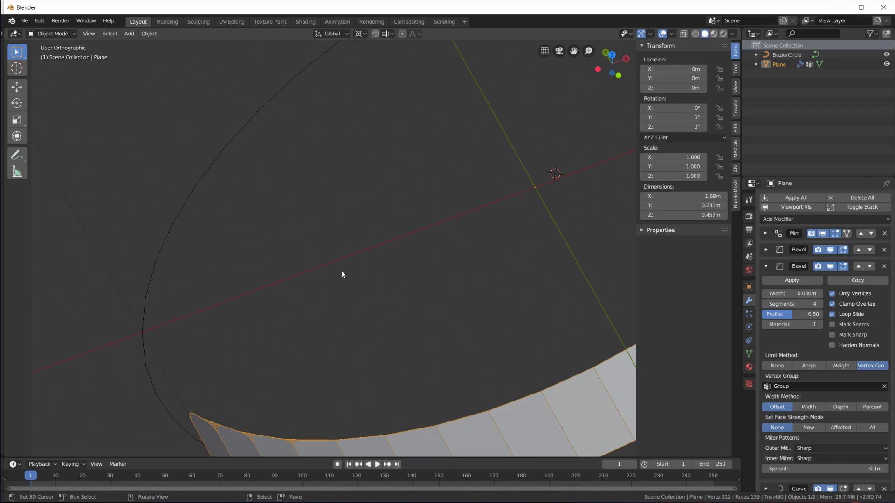
# Step: Re-enter Edit Mode on the strip and pick individual edge and left-corner vertices to inspect them
pyautogui.press('Tab')
pyautogui.click(515, 151)
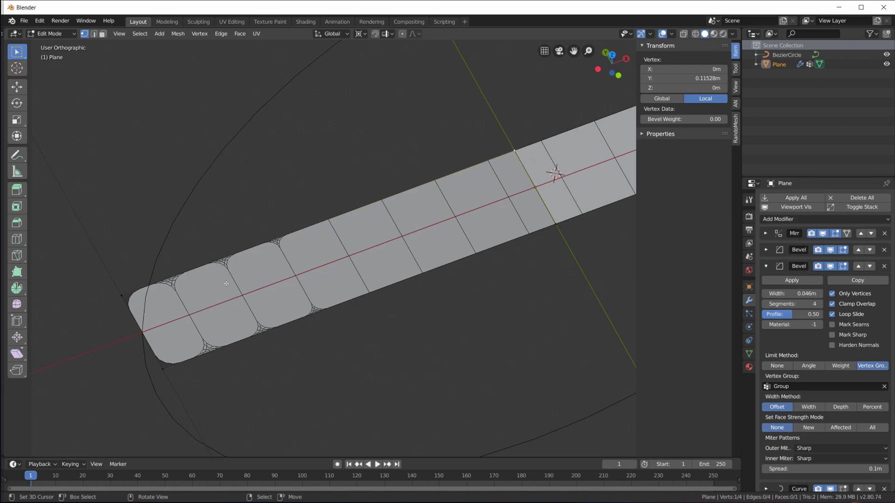
pyautogui.keyDown('shift'); pyautogui.click(122, 295); pyautogui.keyUp('shift')
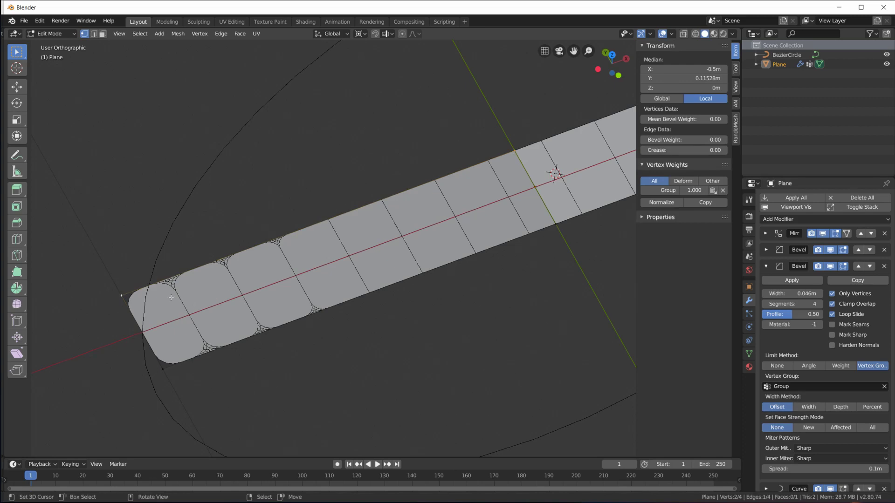
pyautogui.click(126, 296)
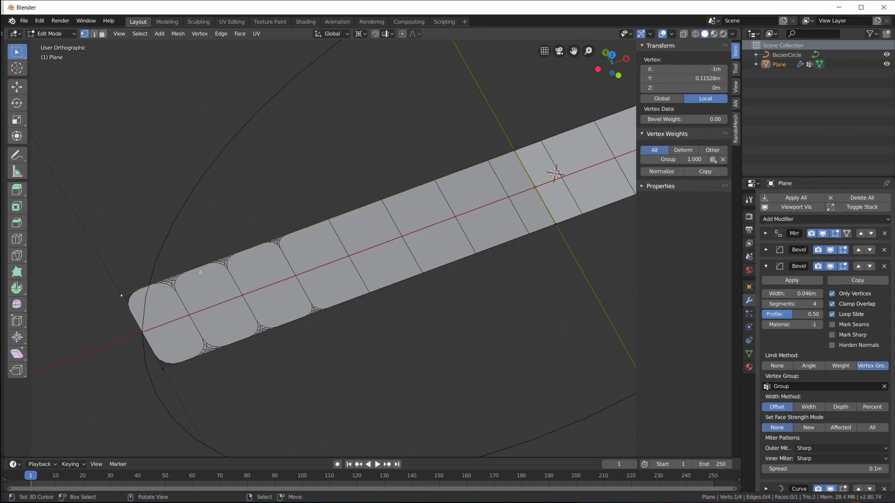
pyautogui.click(513, 158)
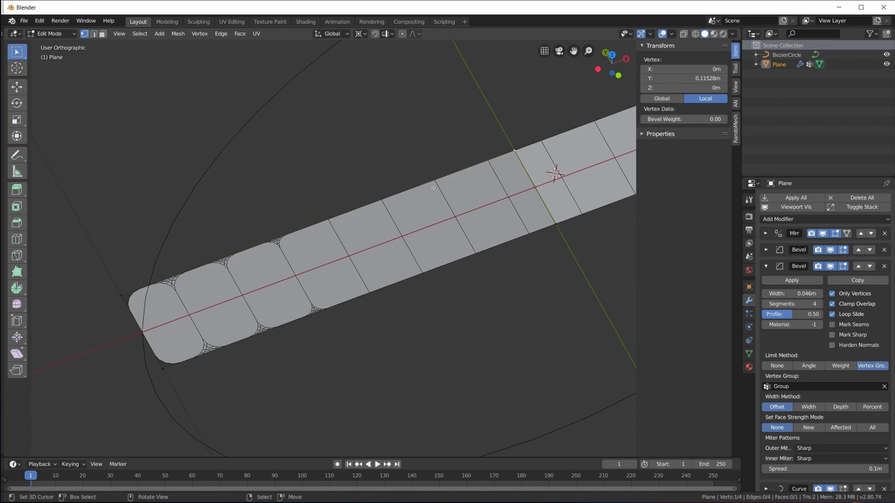
pyautogui.keyDown('shift'); pyautogui.click(122, 294); pyautogui.keyUp('shift')
# Step: Select the whole strip and preview its bend along the curve in Object Mode
pyautogui.press('a')
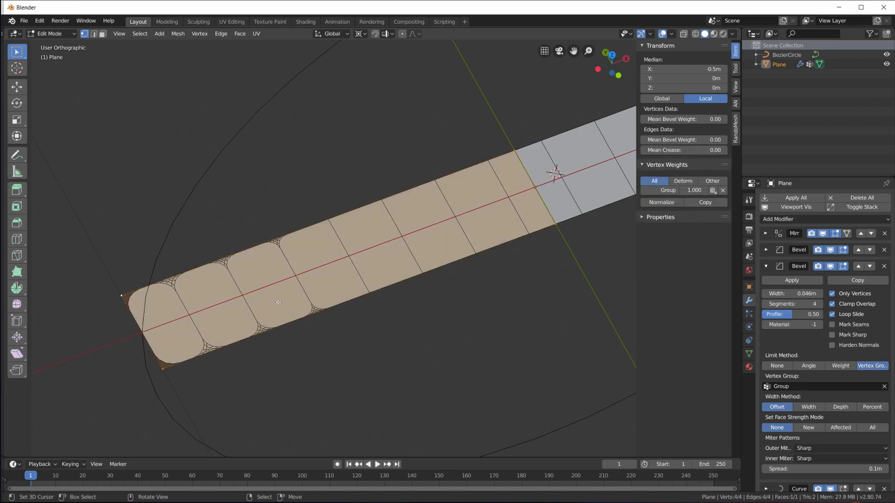
pyautogui.press('Tab')
pyautogui.moveTo(280, 306); pyautogui.dragTo(322, 311, button='middle')
pyautogui.press('Tab')
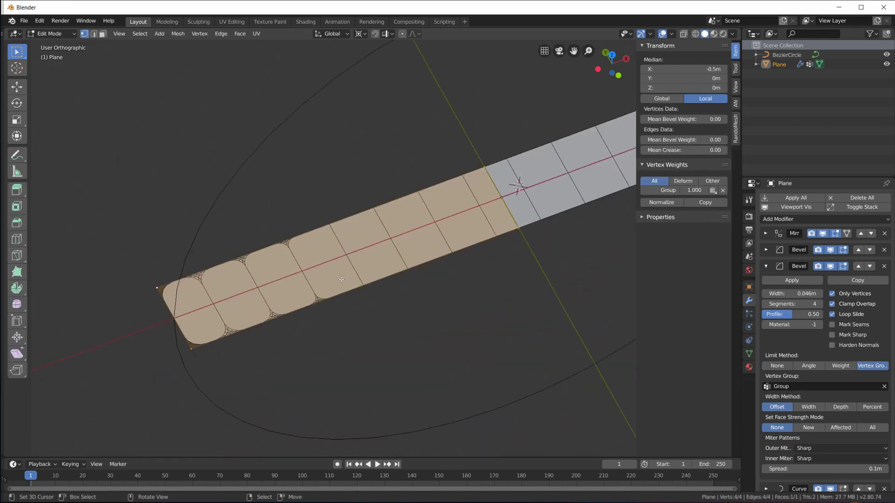
# Step: Move the corner-rounding Bevel above the lengthwise Bevel in the modifier stack
pyautogui.click(765, 266)
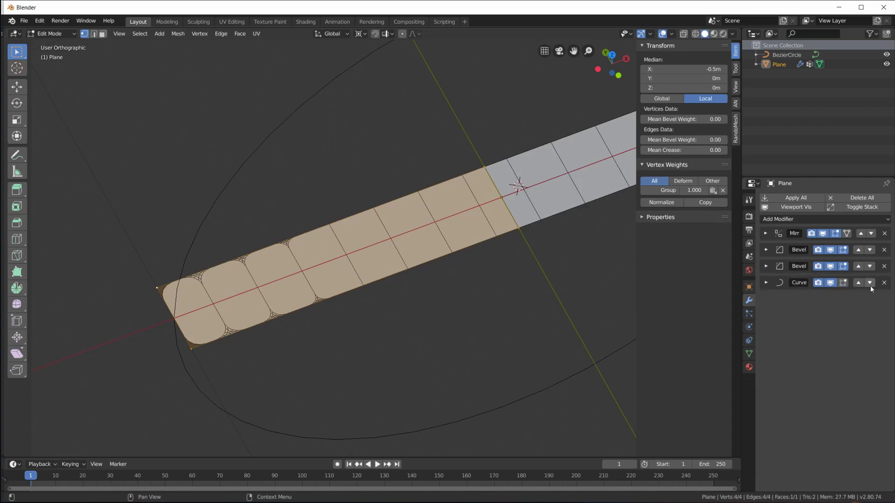
pyautogui.click(765, 266)
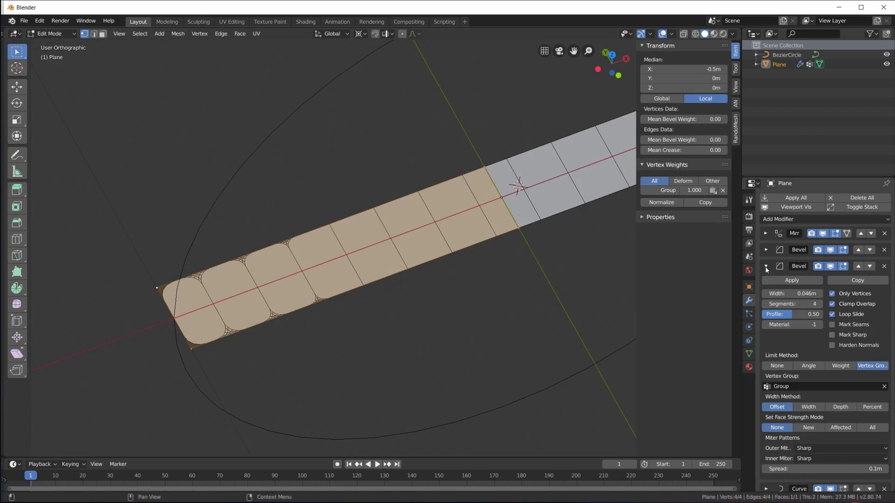
pyautogui.click(820, 268)
pyautogui.click(858, 267)
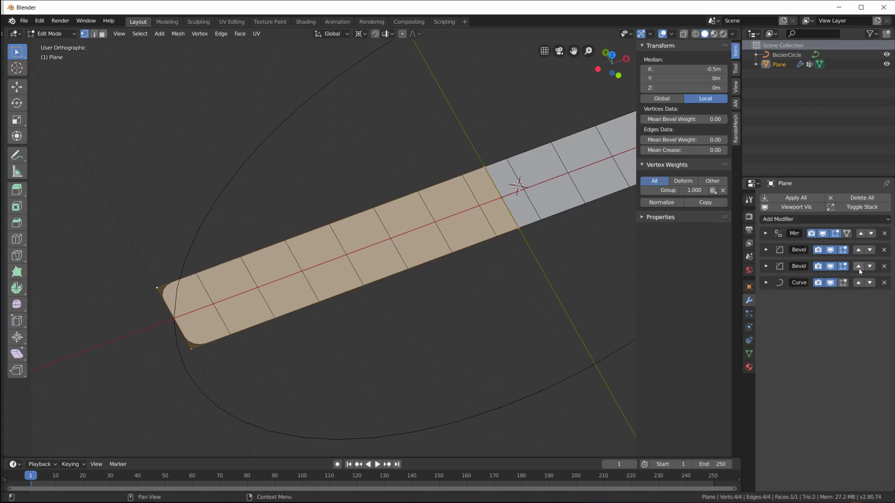
pyautogui.click(765, 251)
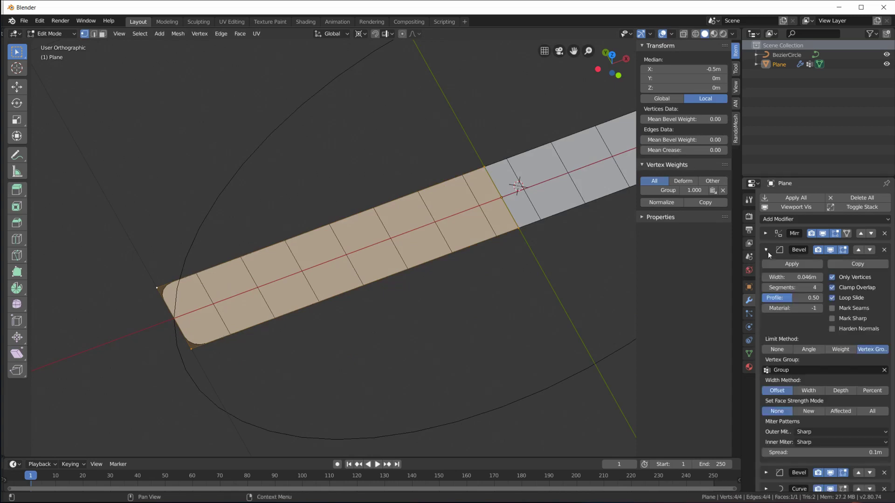
pyautogui.click(767, 250)
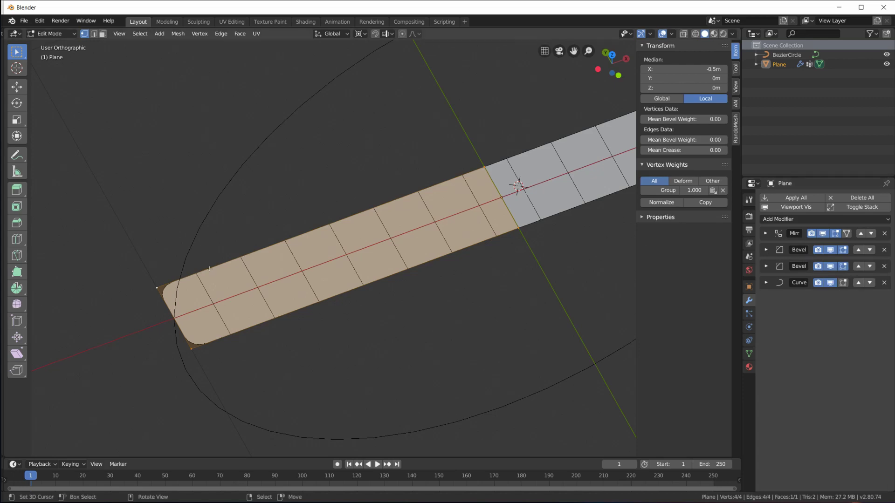
pyautogui.scroll(1, 210, 291)
pyautogui.click(122, 296)
pyautogui.keyDown('shift'); pyautogui.click(162, 368); pyautogui.keyUp('shift')
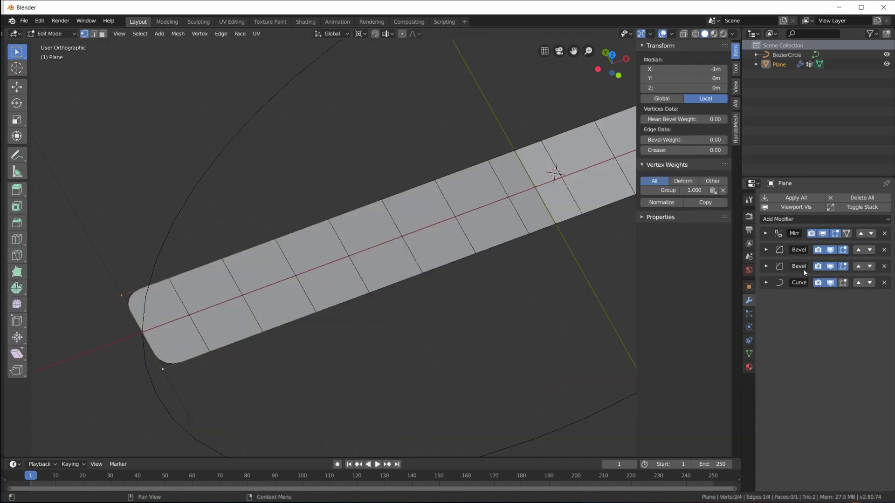
# Step: With all vertices selected, set the lengthwise Bevel's width to 0.92m and segments to 24
pyautogui.click(764, 268)
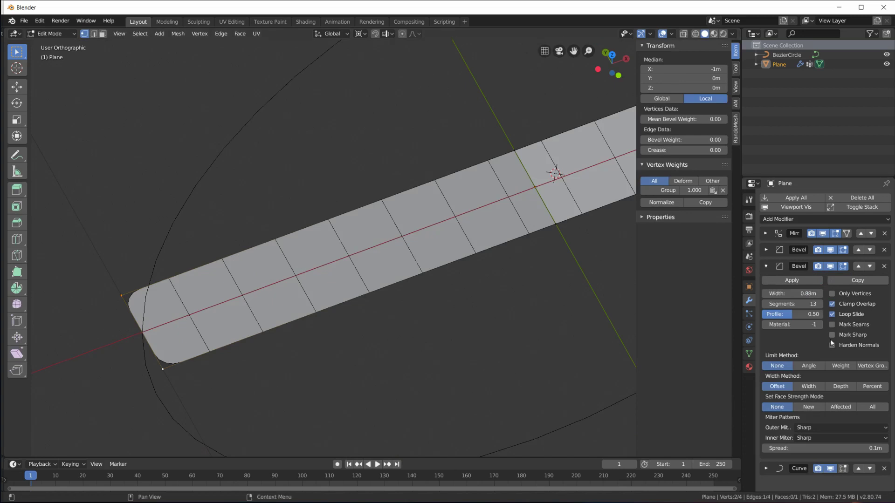
pyautogui.click(766, 266)
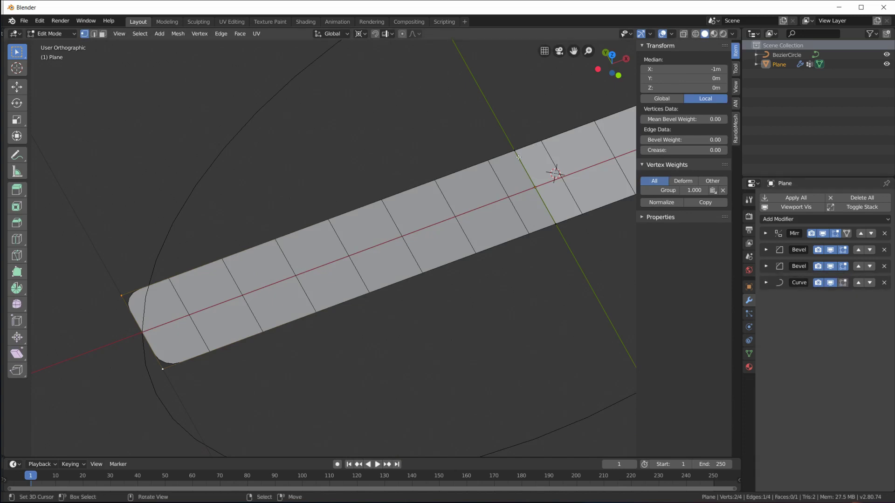
pyautogui.press('g')
pyautogui.press('Escape')
pyautogui.press('a')
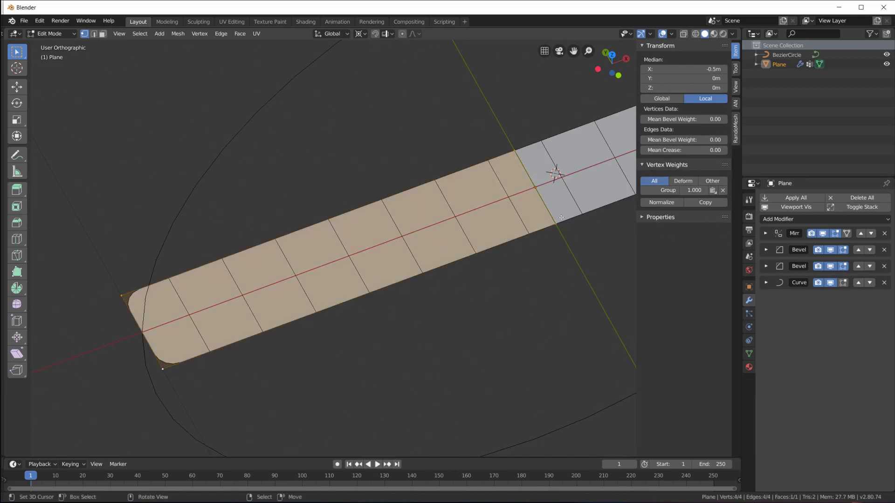
pyautogui.click(766, 268)
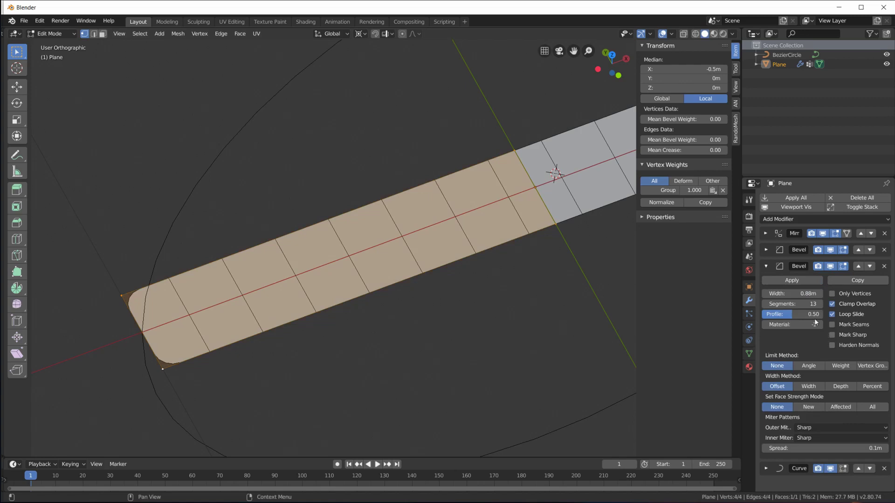
pyautogui.moveTo(793, 294)
pyautogui.mouseDown()
pyautogui.moveTo(755, 293)
pyautogui.moveTo(802, 294)
pyautogui.moveTo(781, 293)
pyautogui.mouseUp()
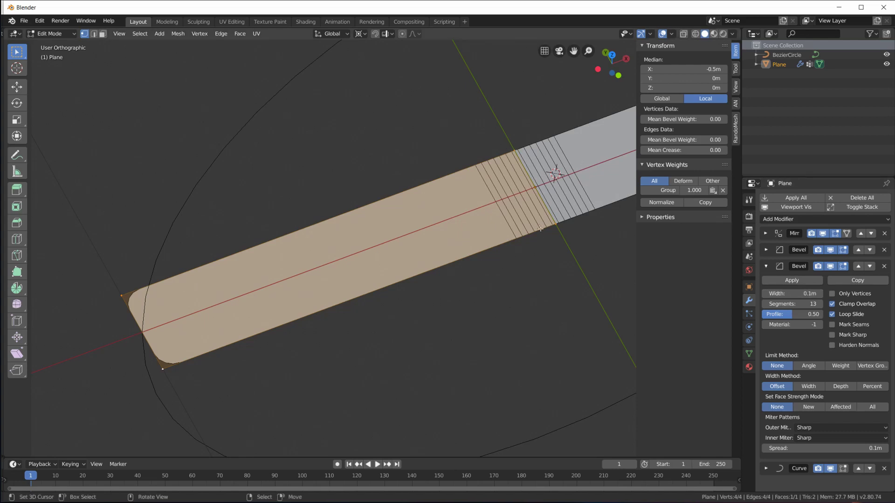
pyautogui.moveTo(791, 304); pyautogui.dragTo(825, 294)
pyautogui.scroll(-3, 466, 247)
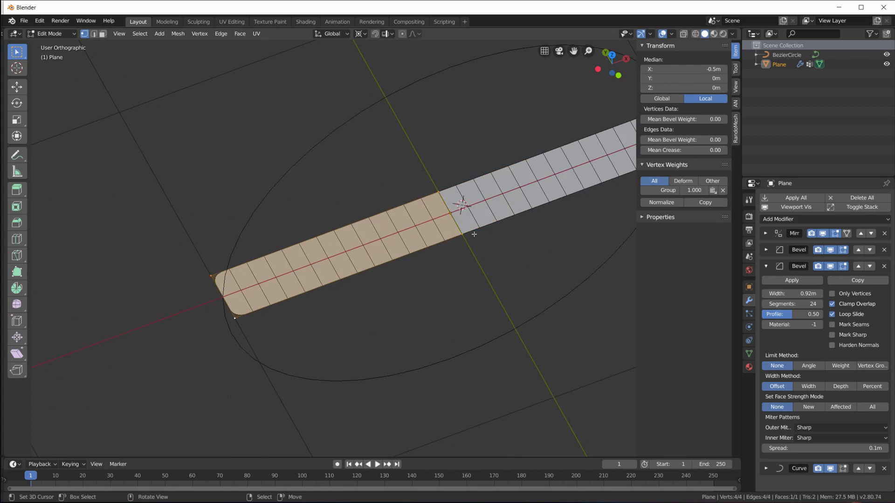
pyautogui.scroll(2, 474, 234)
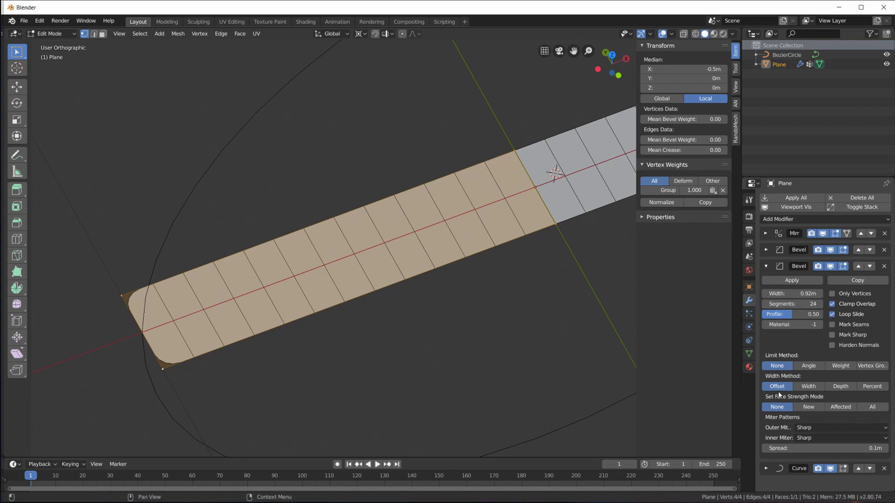
# Step: Switch the lengthwise Bevel's Width Method to Percent and set width to 100%
pyautogui.click(871, 387)
pyautogui.moveTo(784, 291); pyautogui.dragTo(824, 297)
pyautogui.scroll(3, 70, 347)
pyautogui.keyDown('shift'); pyautogui.moveTo(70, 347); pyautogui.dragTo(166, 285, button='middle'); pyautogui.keyUp('shift')
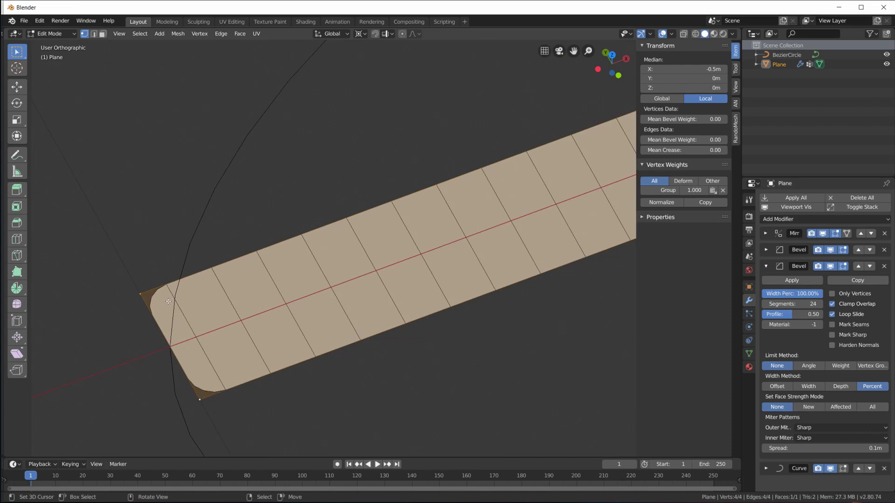
pyautogui.scroll(-4, 189, 303)
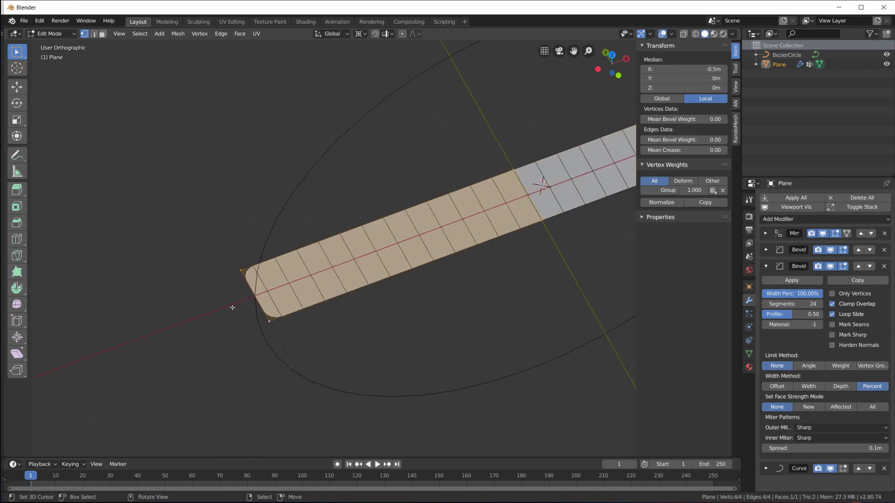
# Step: Raise the lengthwise Bevel to 64 segments and inspect the strip's rounded corner
pyautogui.click(765, 267)
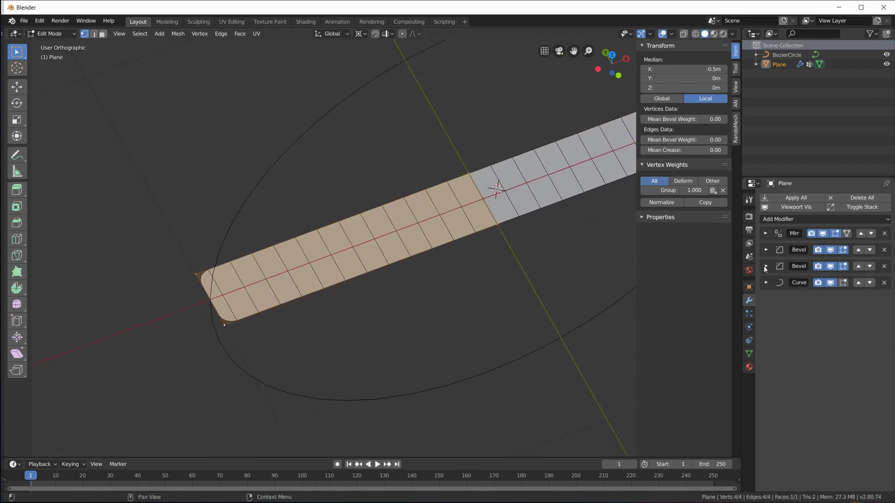
pyautogui.click(766, 267)
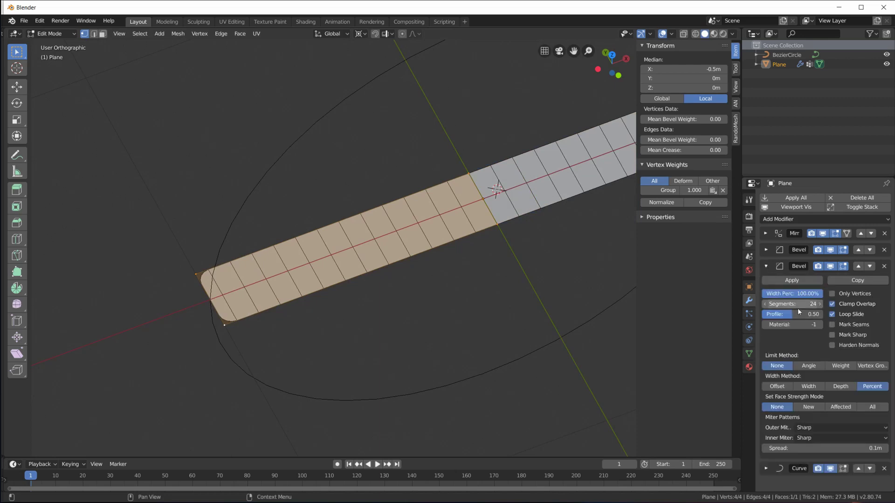
pyautogui.moveTo(793, 304)
pyautogui.mouseDown()
pyautogui.moveTo(817, 304)
pyautogui.moveTo(799, 304)
pyautogui.mouseUp()
pyautogui.scroll(7, 437, 235)
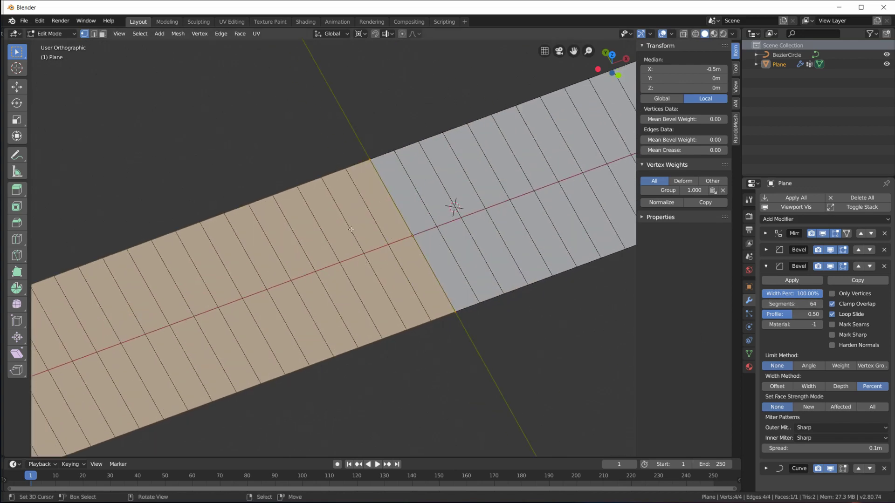
pyautogui.click(819, 304)
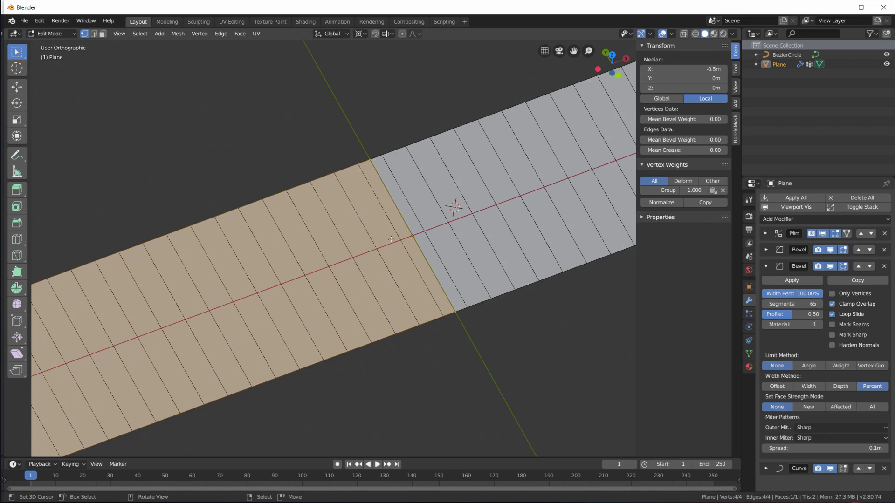
pyautogui.moveTo(452, 319); pyautogui.dragTo(436, 215, button='middle')
pyautogui.scroll(-3, 436, 215)
pyautogui.click(765, 304)
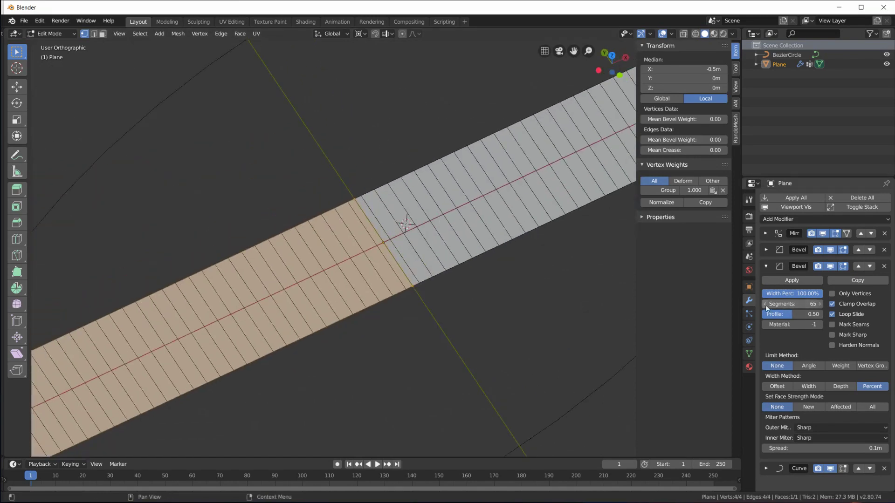
pyautogui.scroll(-3, 453, 305)
pyautogui.scroll(6, 202, 365)
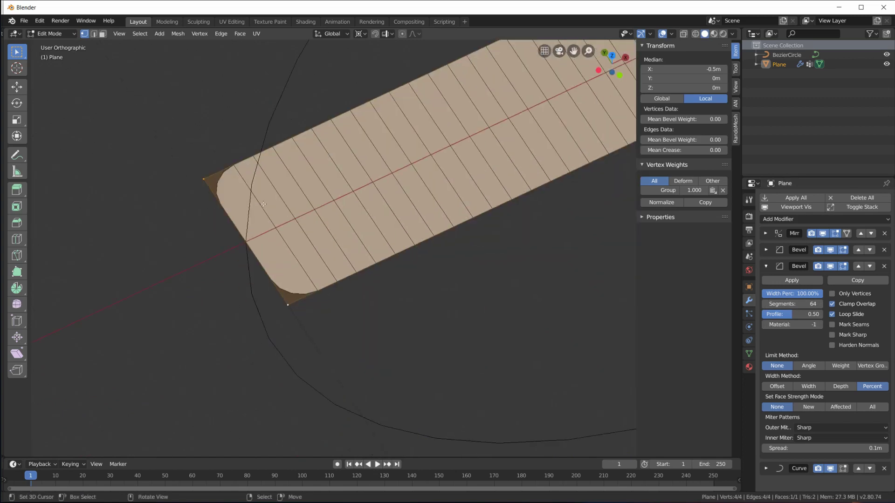
pyautogui.keyDown('shift'); pyautogui.moveTo(272, 205); pyautogui.dragTo(286, 264, button='middle'); pyautogui.keyUp('shift')
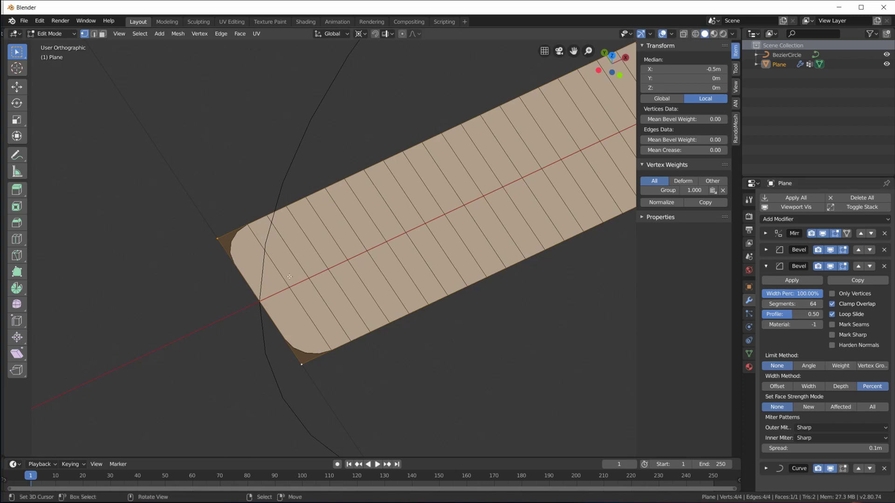
# Step: Drop the second Bevel modifier to 42 segments and view the rounded, curved strip in Object Mode
pyautogui.moveTo(811, 304); pyautogui.dragTo(766, 308)
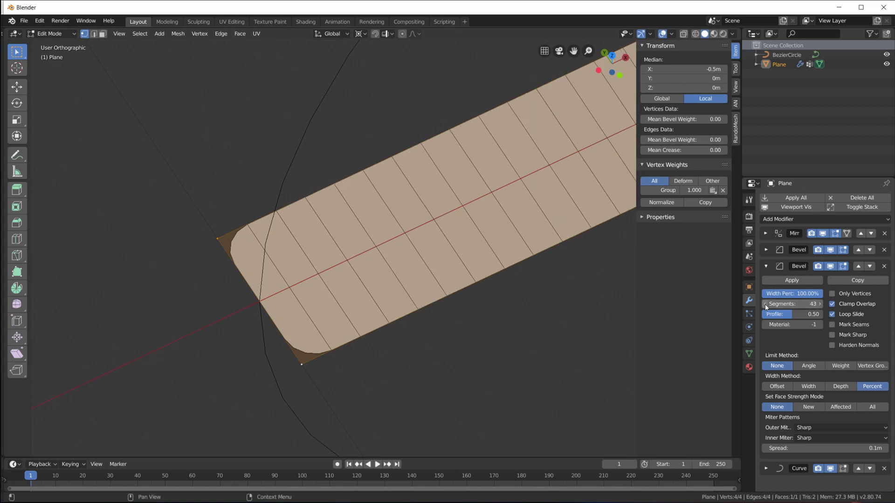
pyautogui.scroll(-4, 478, 324)
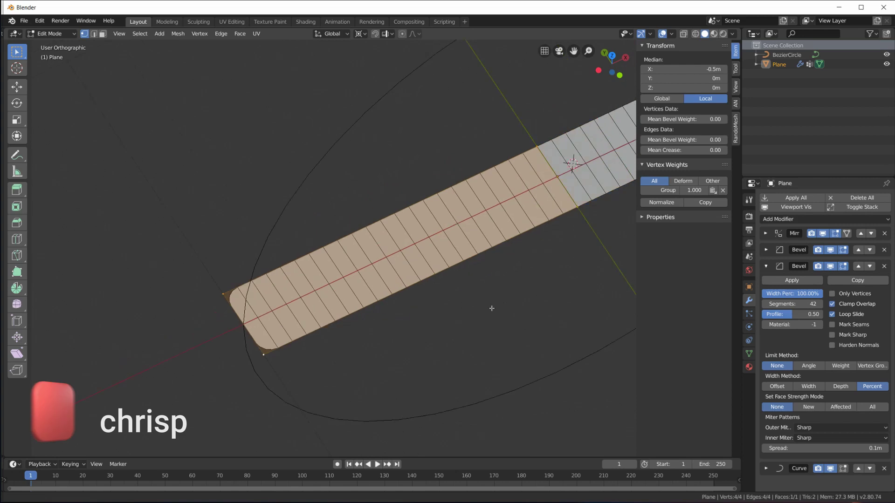
pyautogui.press('Tab')
pyautogui.moveTo(472, 267); pyautogui.dragTo(484, 333, button='middle')
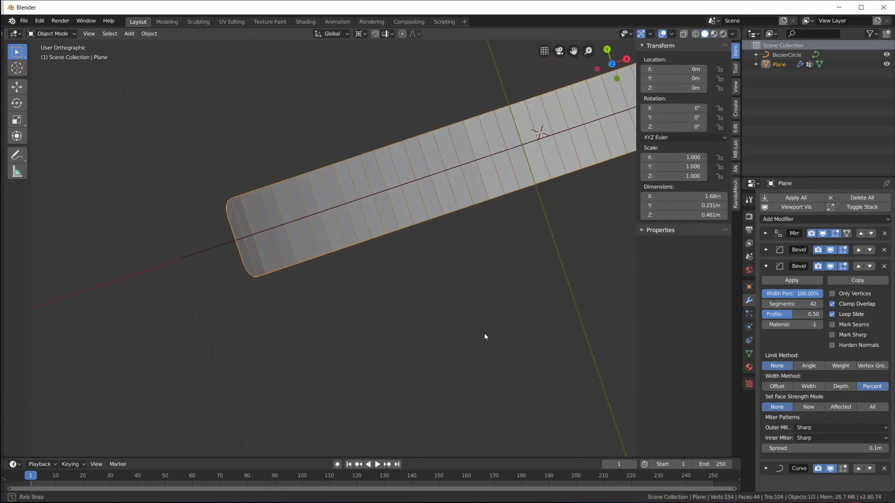
# Step: Collapse the second Bevel modifier's panel and inspect the rounded band from several angles
pyautogui.click(766, 266)
pyautogui.moveTo(328, 240); pyautogui.dragTo(207, 326, button='middle')
pyautogui.scroll(-3, 510, 380)
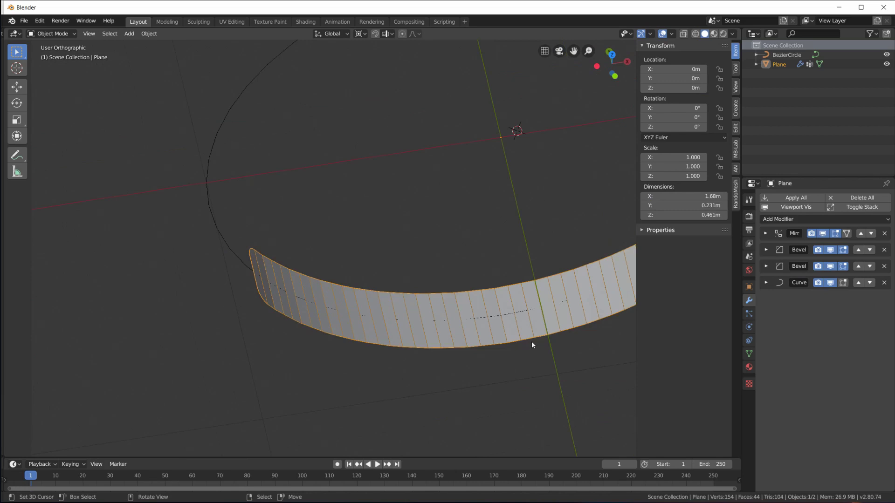
pyautogui.moveTo(473, 333); pyautogui.dragTo(407, 351, button='middle')
pyautogui.press('Tab')
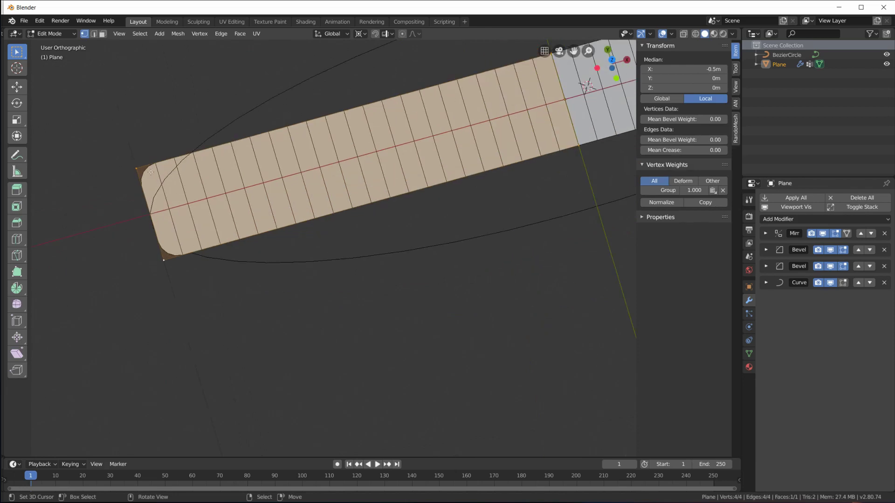
pyautogui.press('Tab')
pyautogui.moveTo(466, 336); pyautogui.dragTo(451, 321, button='middle')
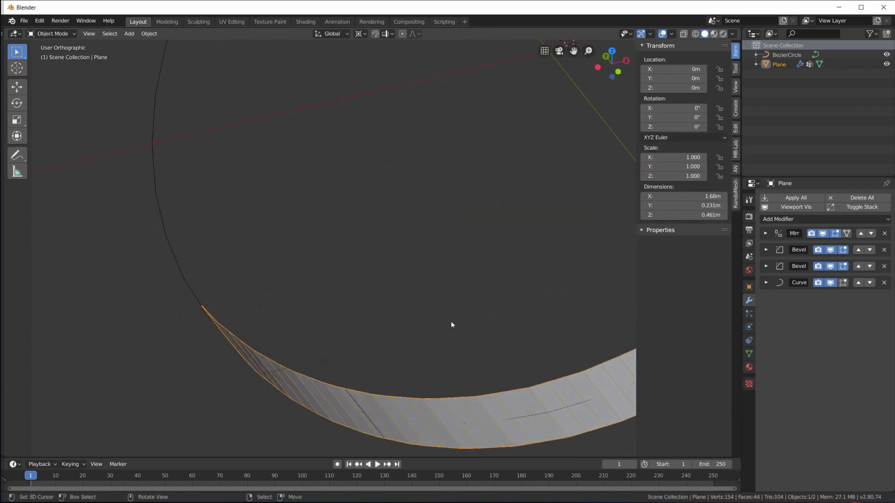
pyautogui.scroll(-4, 444, 321)
pyautogui.moveTo(443, 282); pyautogui.dragTo(460, 320, button='middle')
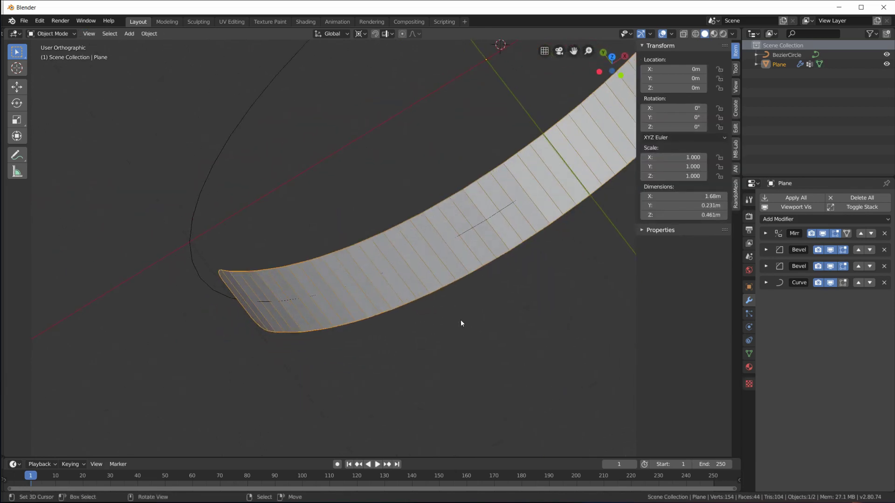
# Step: Add a Solidify modifier with a thickness of 0.04 m to the band
pyautogui.click(785, 220)
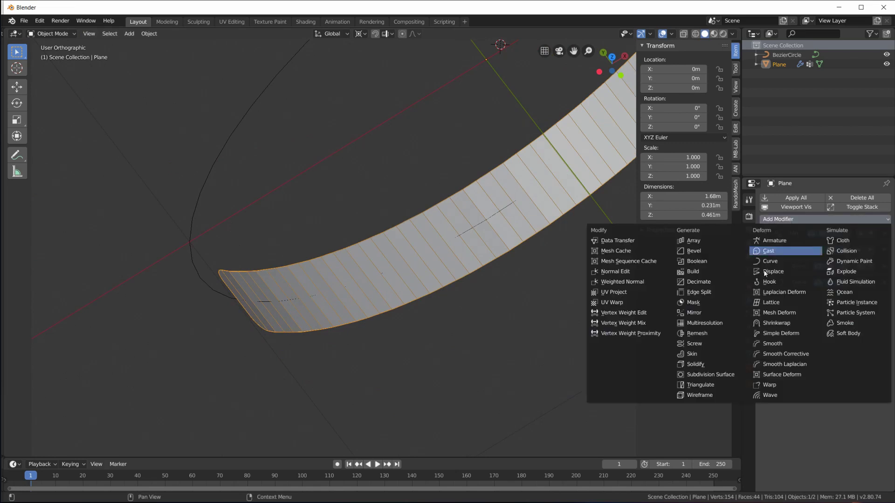
pyautogui.click(705, 364)
pyautogui.moveTo(792, 326); pyautogui.dragTo(807, 326)
pyautogui.moveTo(396, 326); pyautogui.dragTo(401, 309, button='middle')
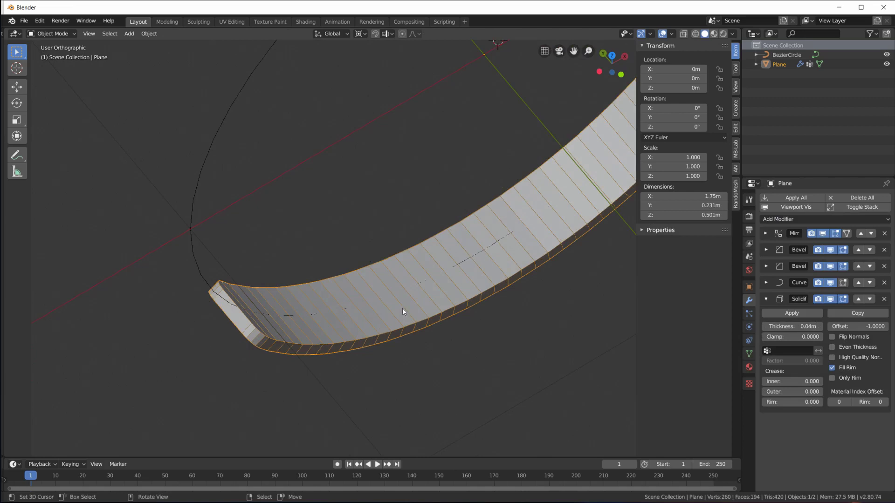
# Step: Shade the band smooth and turn on Auto Smooth in its mesh data normals
pyautogui.rightClick(448, 345)
pyautogui.click(444, 336)
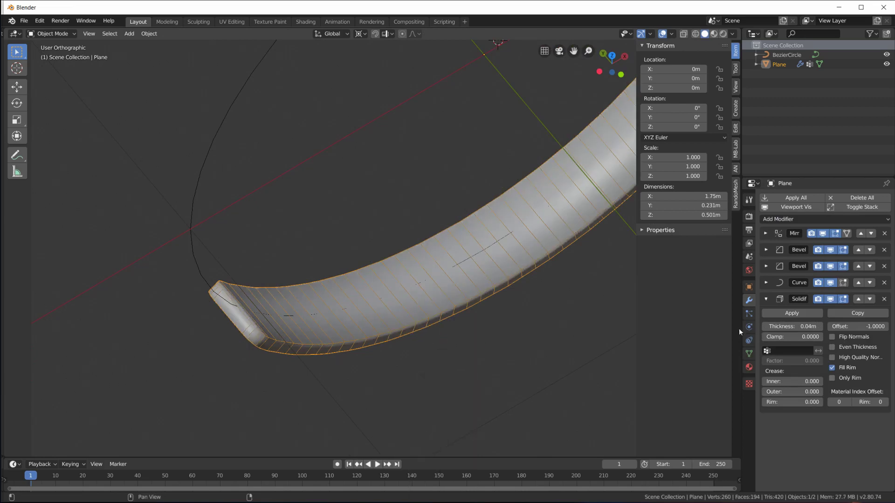
pyautogui.click(748, 354)
pyautogui.click(776, 391)
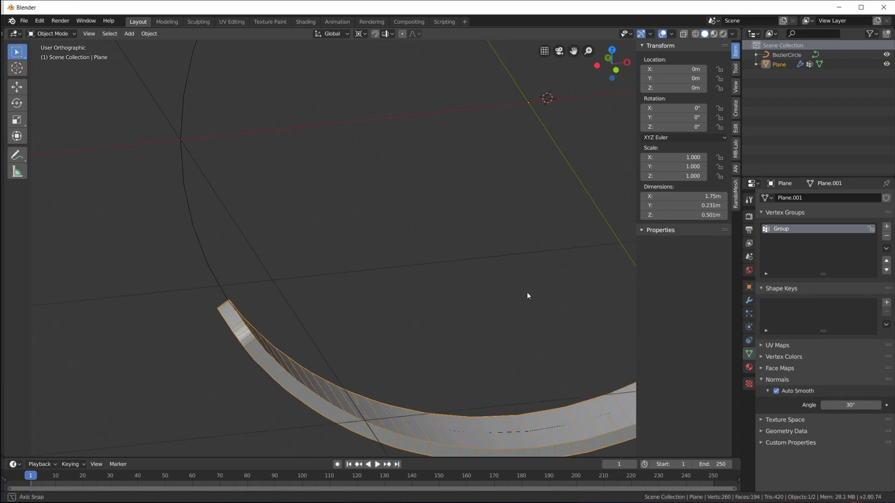
# Step: Turn off the Wireframe overlay so the thickened band shows cleanly
pyautogui.moveTo(527, 296); pyautogui.dragTo(669, 47, button='middle')
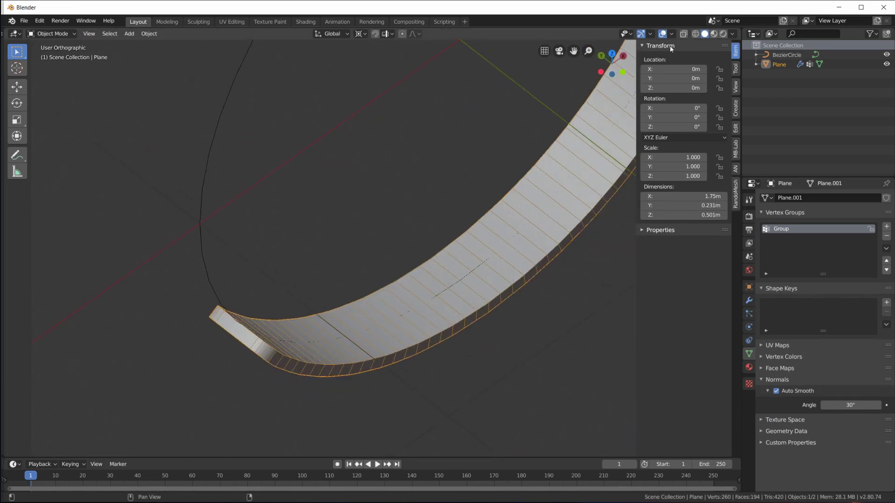
pyautogui.click(671, 34)
pyautogui.click(614, 192)
pyautogui.moveTo(513, 265); pyautogui.dragTo(499, 370, button='middle')
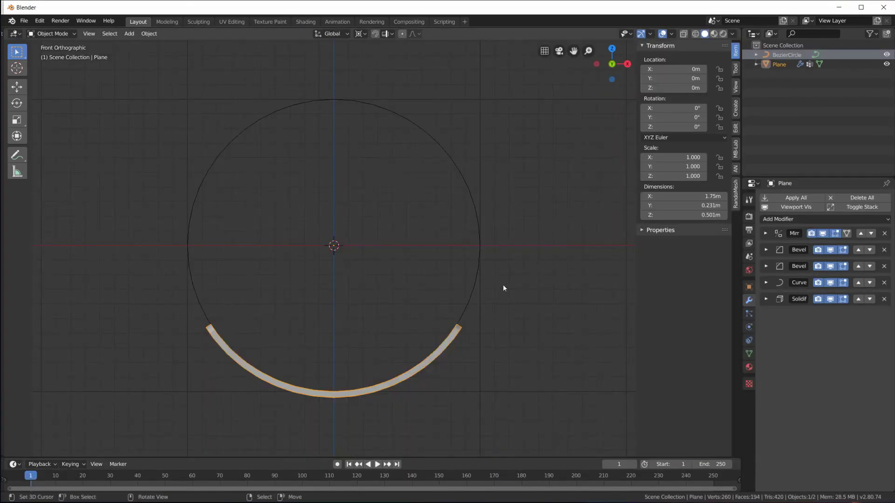
# Step: Hide the Solidify modifier in the viewport
pyautogui.scroll(3, 518, 308)
pyautogui.moveTo(518, 308); pyautogui.dragTo(511, 274, button='middle')
pyautogui.scroll(-3, 404, 271)
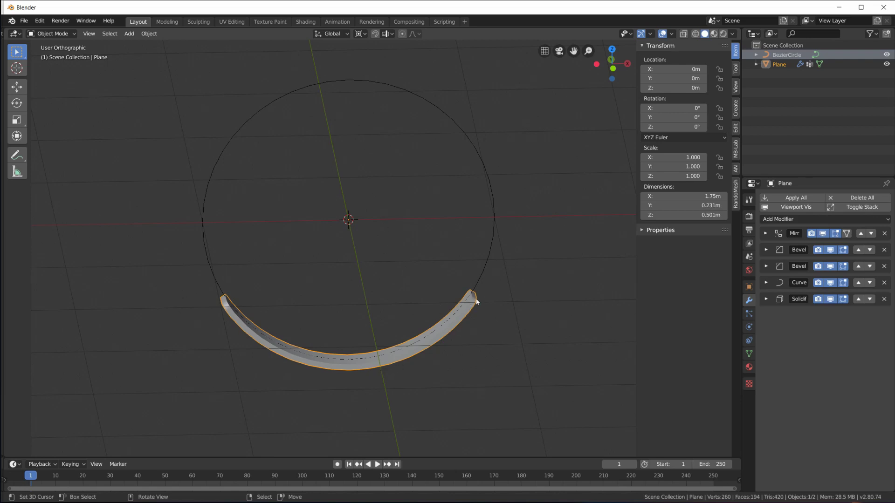
pyautogui.moveTo(403, 217); pyautogui.dragTo(433, 264, button='middle')
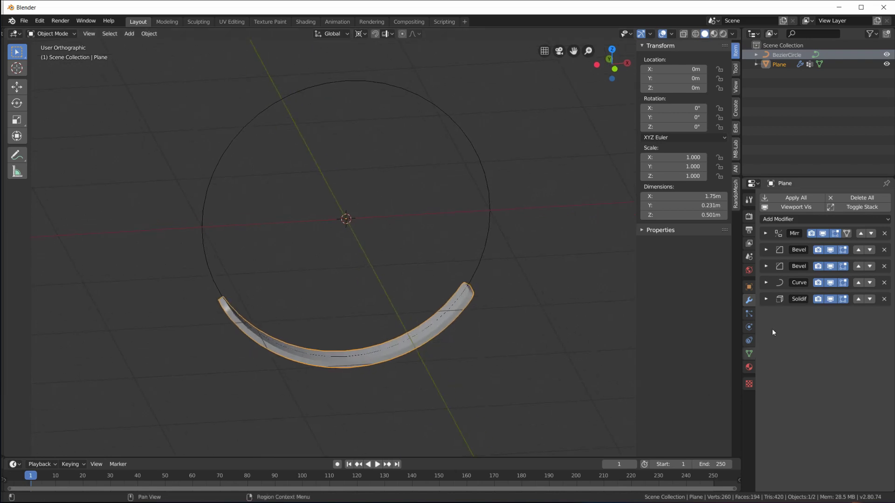
pyautogui.click(830, 299)
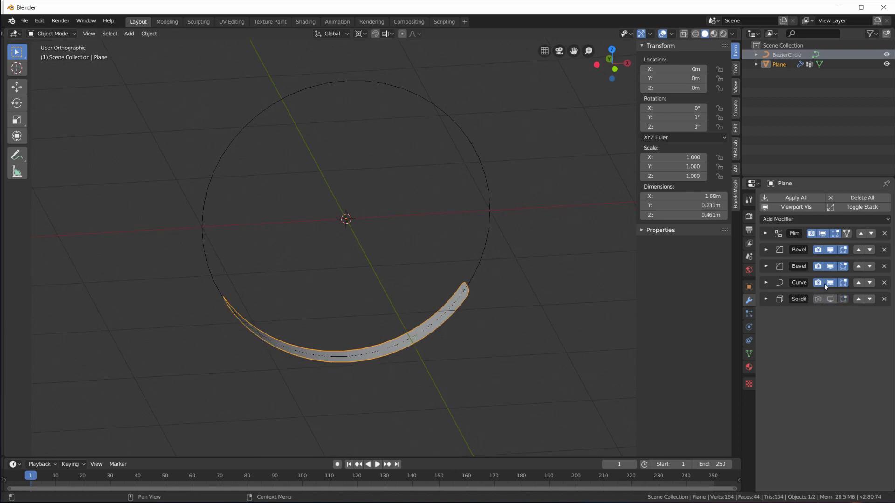
# Step: Switch off the first Bevel modifier's toggles and select the Bezier circle
pyautogui.moveTo(610, 294); pyautogui.dragTo(602, 336, button='middle')
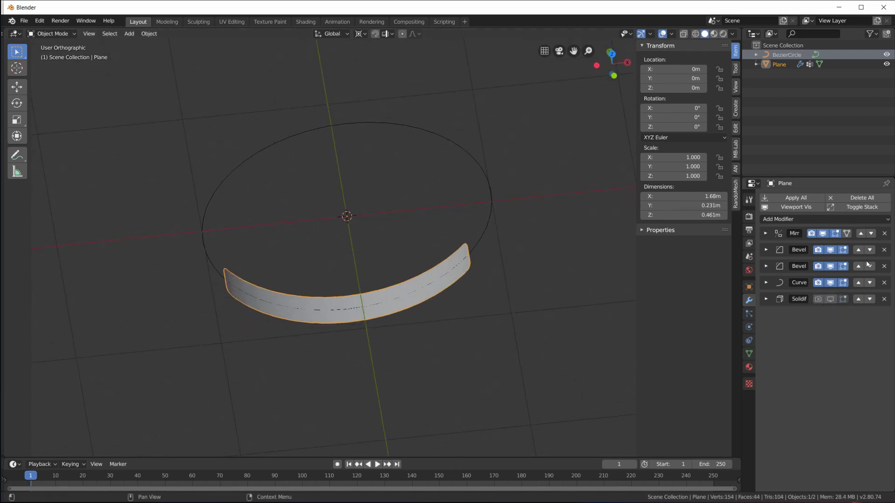
pyautogui.moveTo(819, 252); pyautogui.dragTo(844, 252)
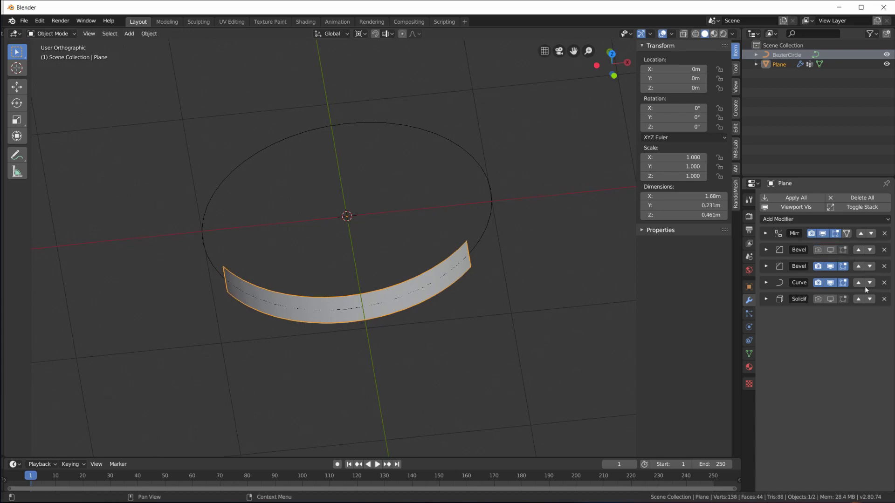
pyautogui.moveTo(606, 254); pyautogui.dragTo(436, 298, button='middle')
pyautogui.scroll(2, 437, 302)
pyautogui.moveTo(371, 231); pyautogui.dragTo(325, 309, button='middle')
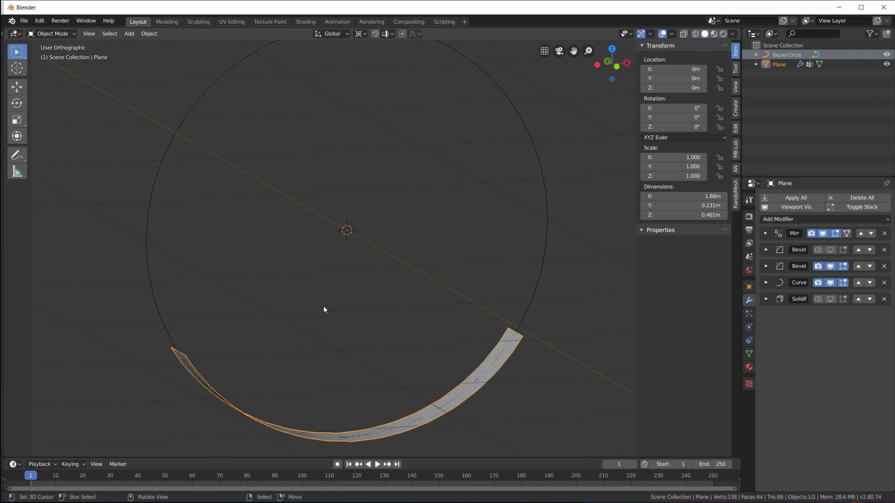
pyautogui.scroll(-3, 520, 358)
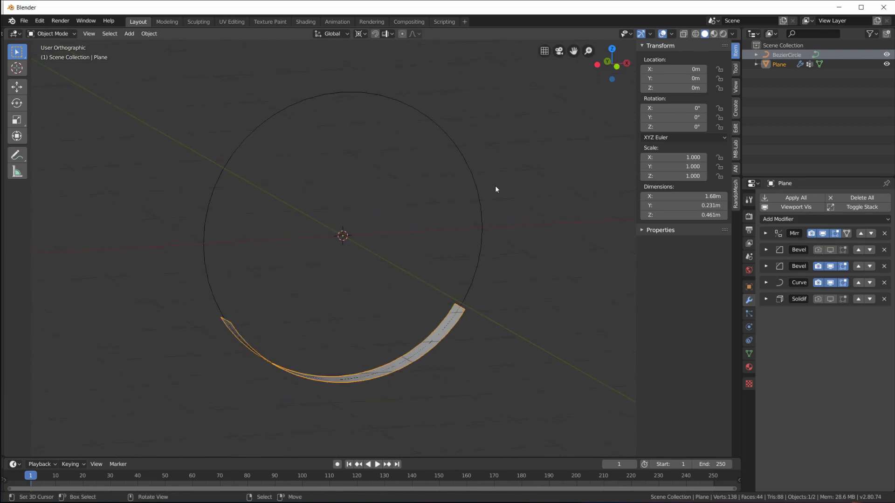
pyautogui.click(476, 196)
# Step: Put the Bezier circle in Edit Mode, select all its control points, and view it from the front
pyautogui.press('Tab')
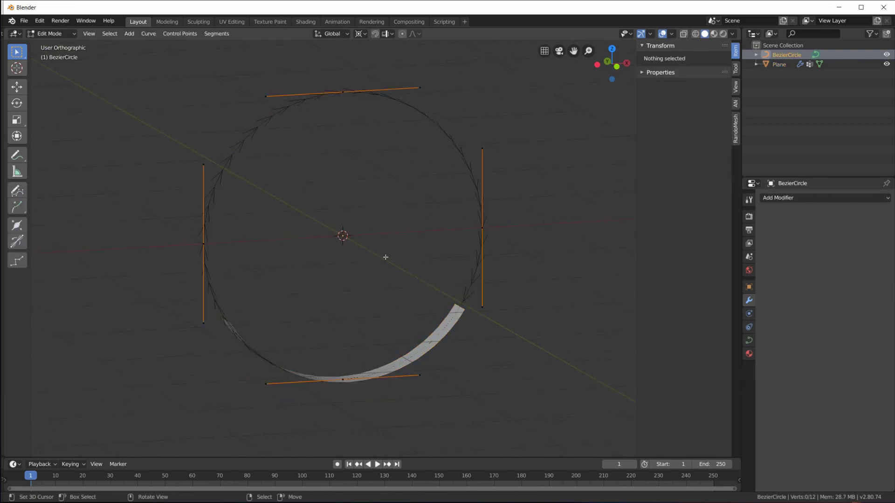
pyautogui.moveTo(468, 256)
pyautogui.mouseDown(button='middle')
pyautogui.moveTo(456, 266)
pyautogui.moveTo(452, 257)
pyautogui.mouseUp(button='middle')
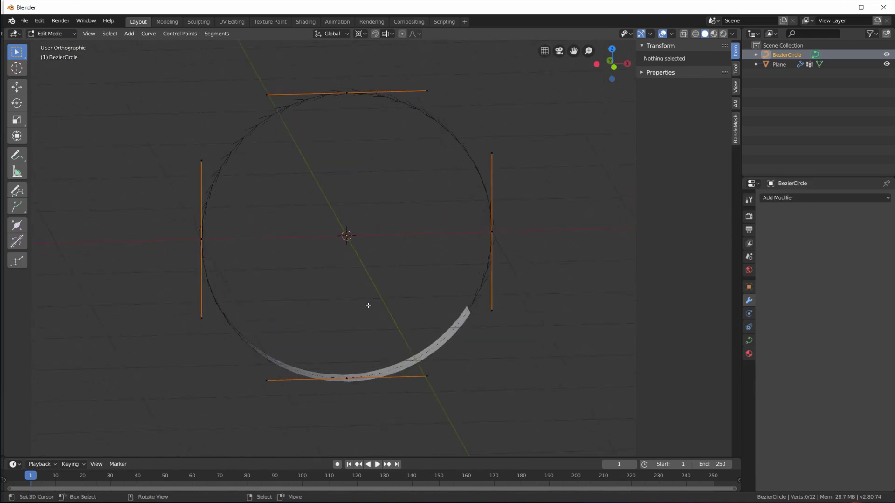
pyautogui.click(346, 380)
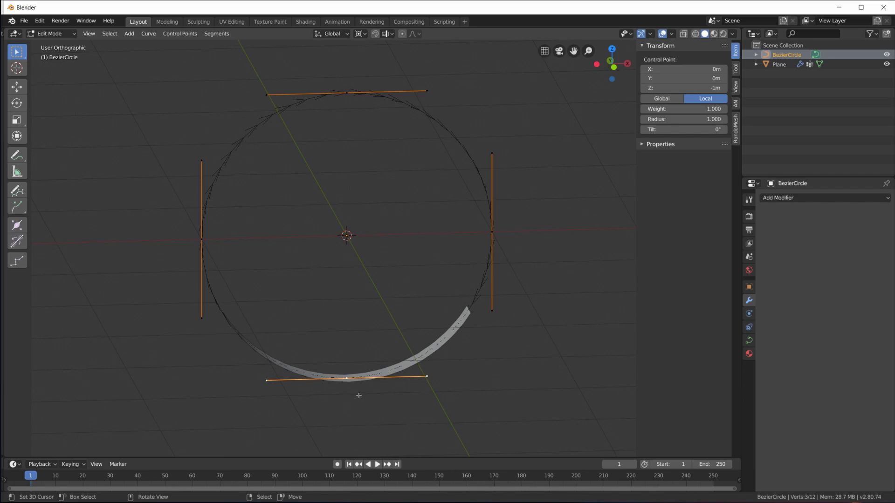
pyautogui.moveTo(389, 311); pyautogui.dragTo(359, 330, button='middle')
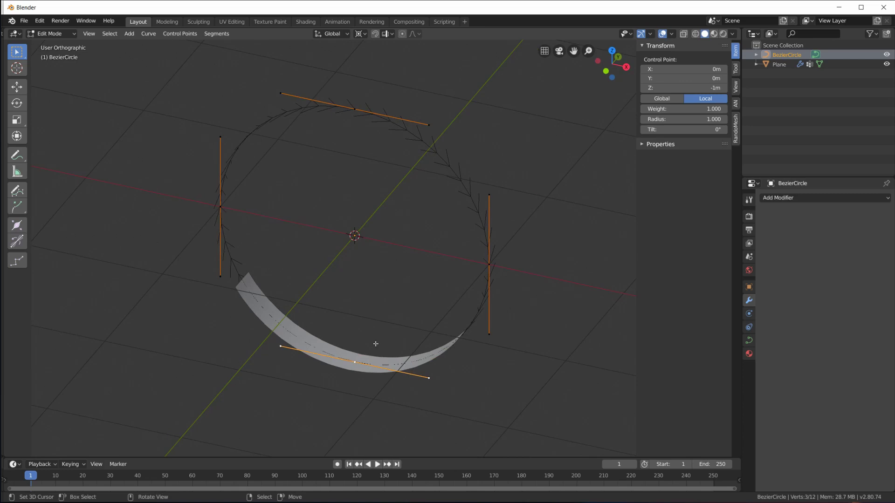
pyautogui.press('a')
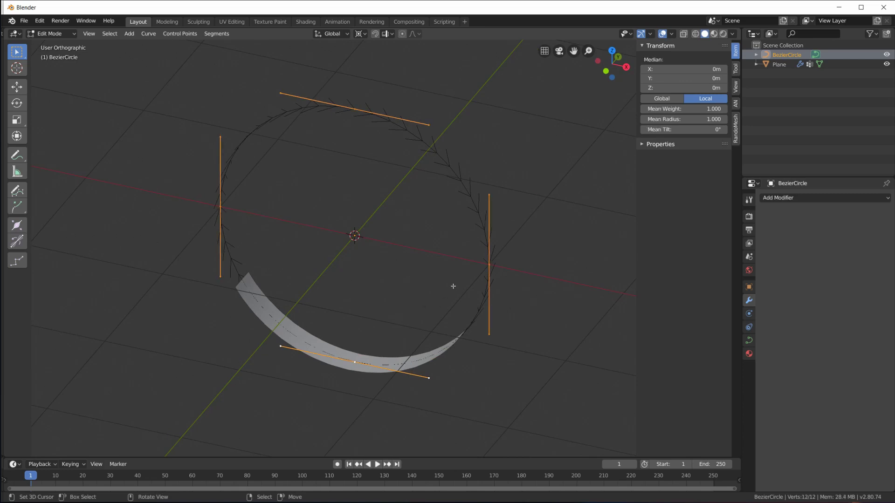
pyautogui.press('KP_1')
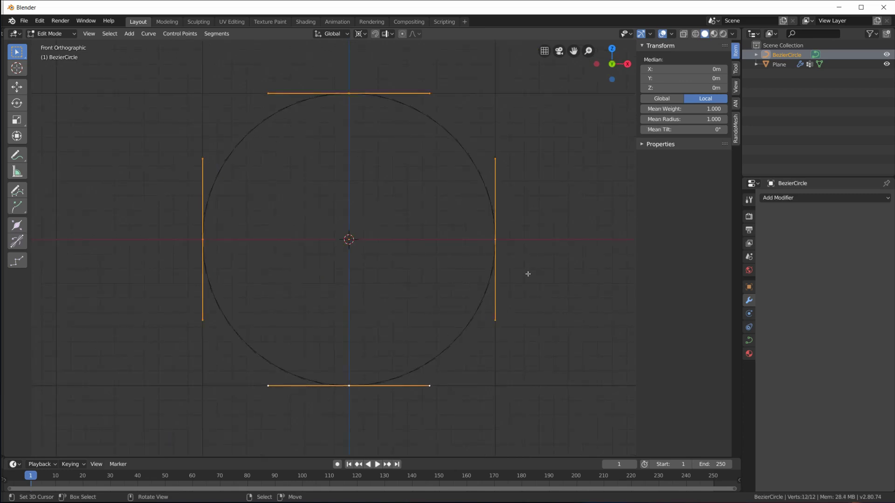
pyautogui.moveTo(541, 260); pyautogui.dragTo(564, 276, button='middle')
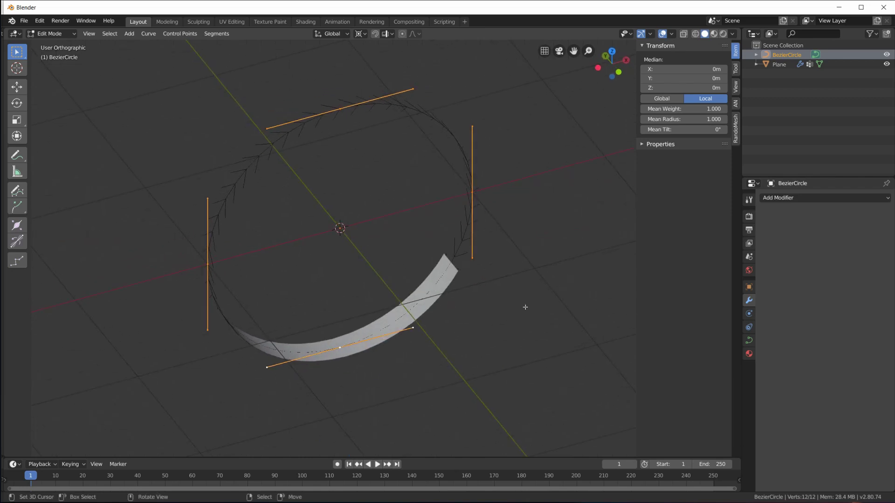
# Step: Rotate the Bezier circle's points 180° around the Y axis
pyautogui.press('r')
pyautogui.press('y')
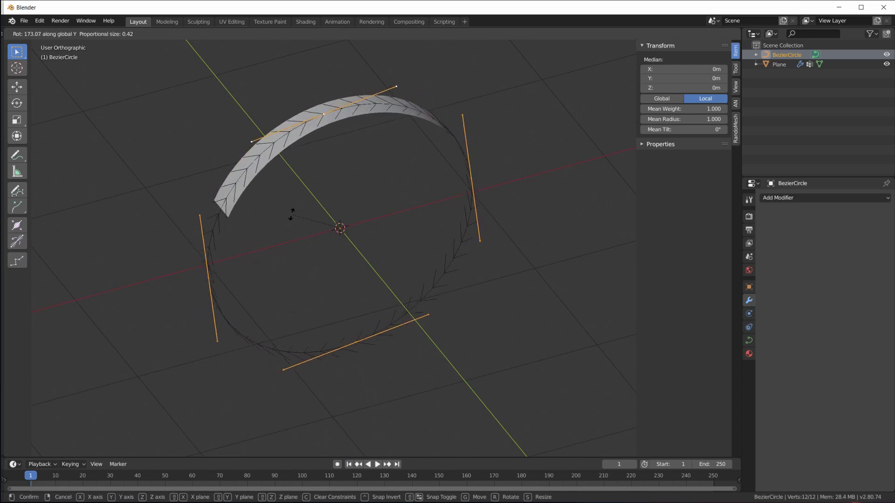
pyautogui.click(302, 229)
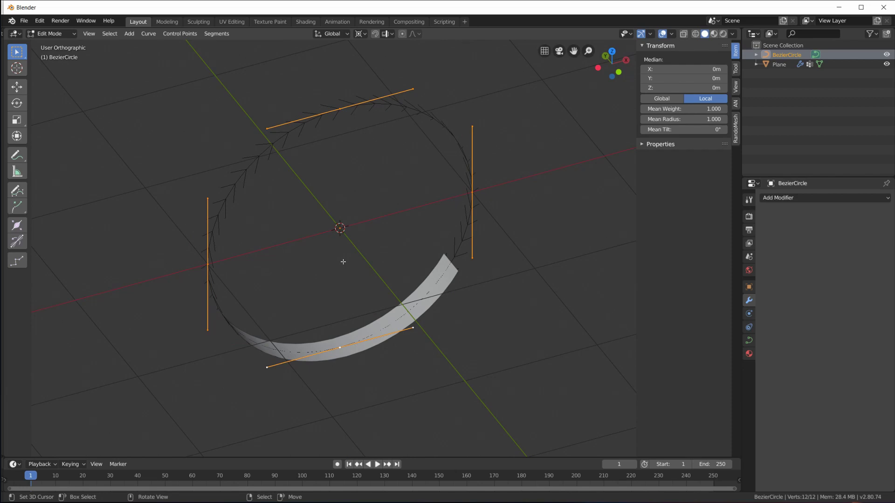
pyautogui.write('r')
pyautogui.write('y180')
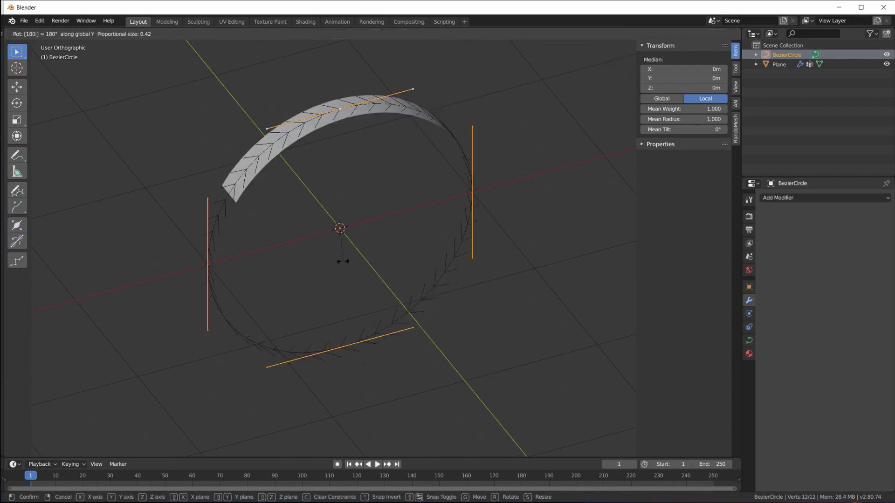
pyautogui.press('Return')
pyautogui.moveTo(339, 256); pyautogui.dragTo(252, 127, button='middle')
# Step: Back in Object Mode, select the plane and re-enable Solidify for render and viewport
pyautogui.press('Tab')
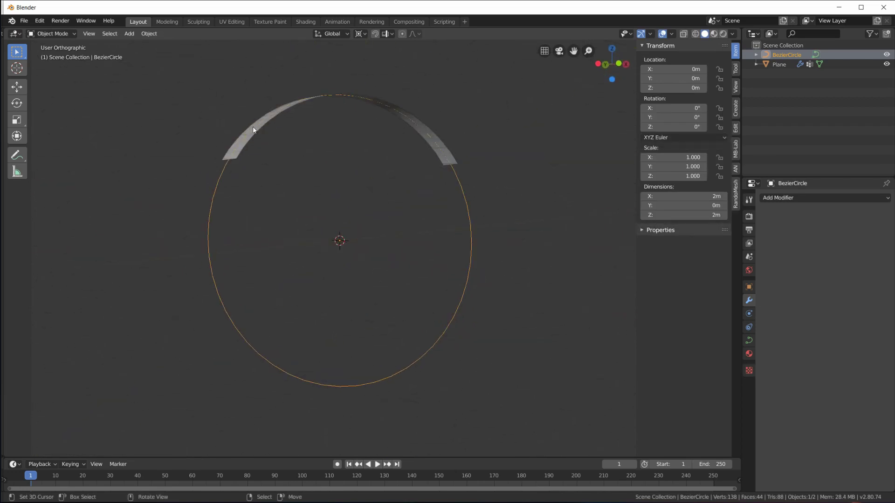
pyautogui.click(252, 127)
pyautogui.click(818, 299)
pyautogui.click(830, 299)
# Step: Disable the Solidify modifier for render and viewport
pyautogui.moveTo(406, 183); pyautogui.dragTo(379, 181, button='middle')
pyautogui.click(818, 299)
pyautogui.click(830, 299)
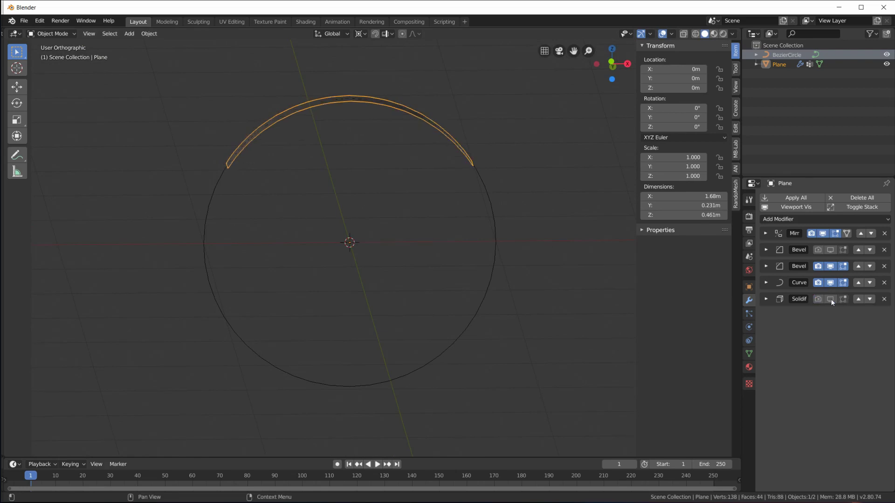
pyautogui.moveTo(462, 192); pyautogui.dragTo(466, 162, button='middle')
# Step: Extrude the plane's outer end edge about 0.078 m up along Z from top view
pyautogui.press('Tab')
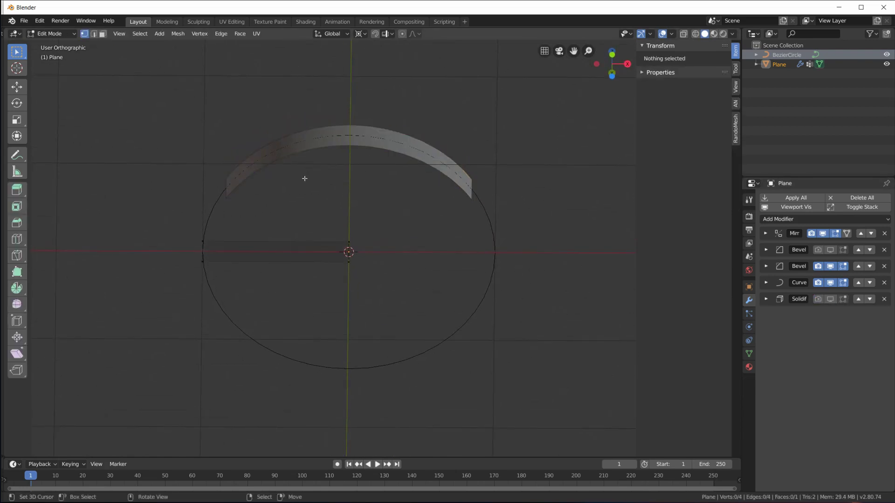
pyautogui.moveTo(283, 261); pyautogui.dragTo(260, 295, button='middle')
pyautogui.press('KP_7')
pyautogui.click(177, 303)
pyautogui.keyDown('shift'); pyautogui.click(156, 292); pyautogui.keyUp('shift')
pyautogui.press('e')
pyautogui.press('z')
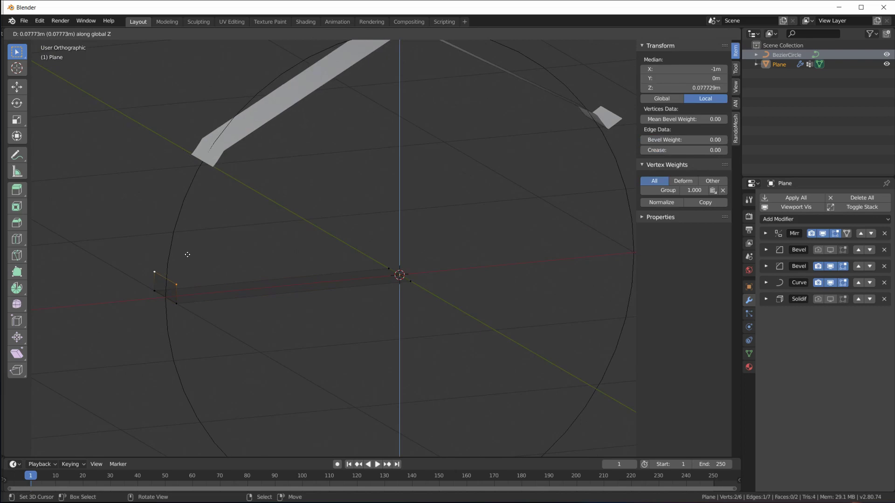
pyautogui.click(187, 252)
pyautogui.press('Tab')
pyautogui.moveTo(478, 262); pyautogui.dragTo(420, 267, button='middle')
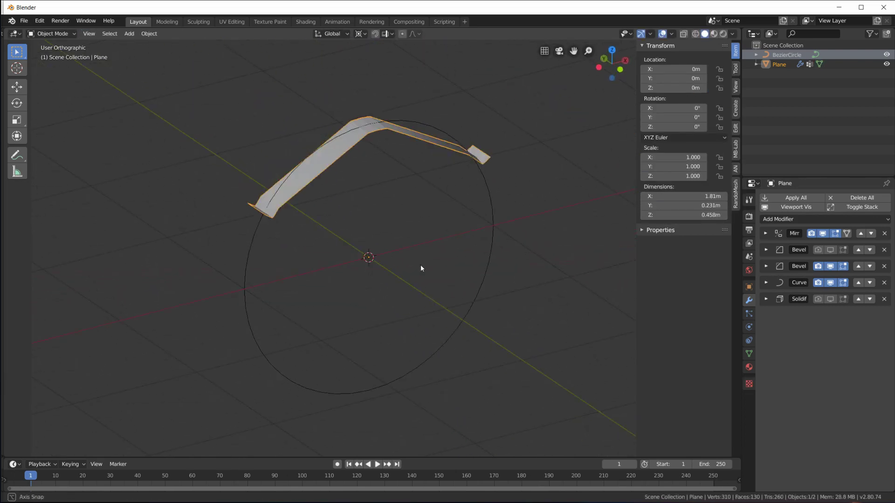
# Step: Inspect the arched strip, expand and collapse the second Bevel panel, and enter Edit Mode on the plane
pyautogui.scroll(3, 373, 145)
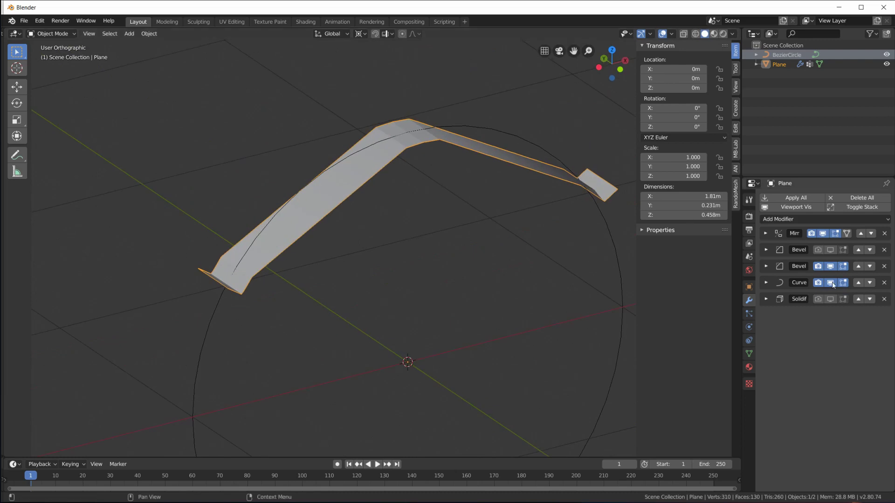
pyautogui.click(766, 266)
pyautogui.click(765, 266)
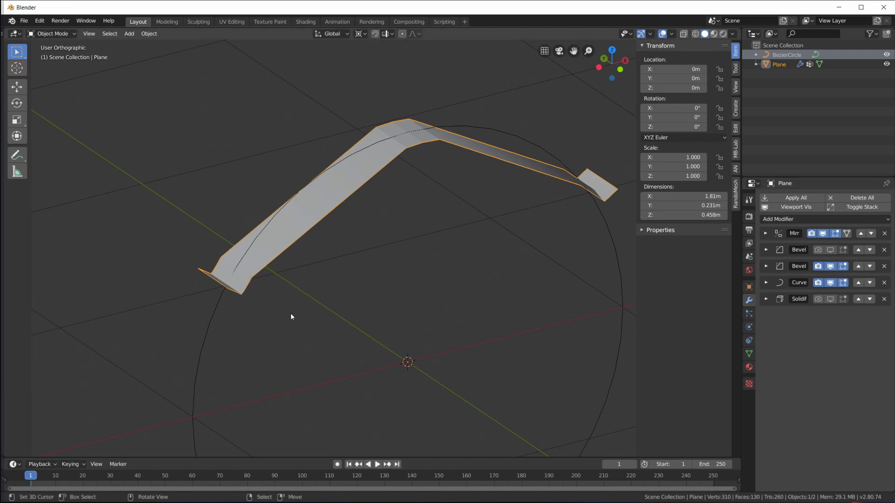
pyautogui.scroll(-2, 316, 284)
pyautogui.scroll(1, 316, 283)
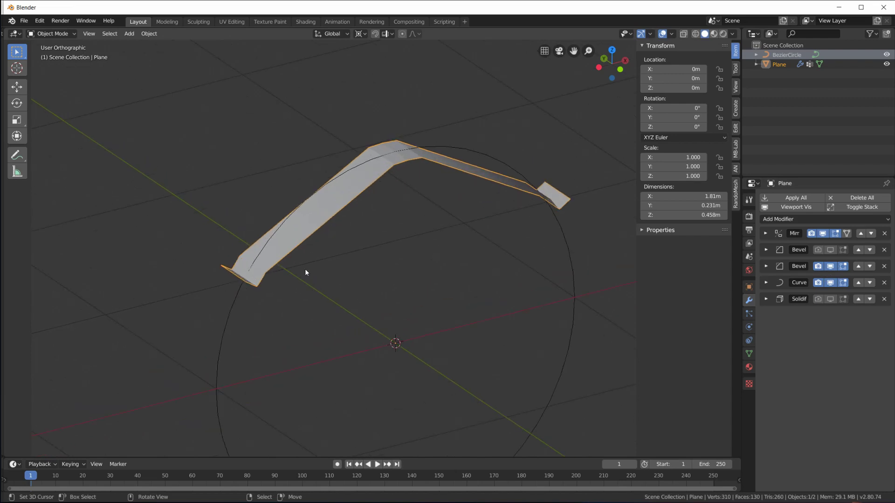
pyautogui.moveTo(379, 293)
pyautogui.mouseDown(button='middle')
pyautogui.moveTo(390, 273)
pyautogui.moveTo(393, 301)
pyautogui.mouseUp(button='middle')
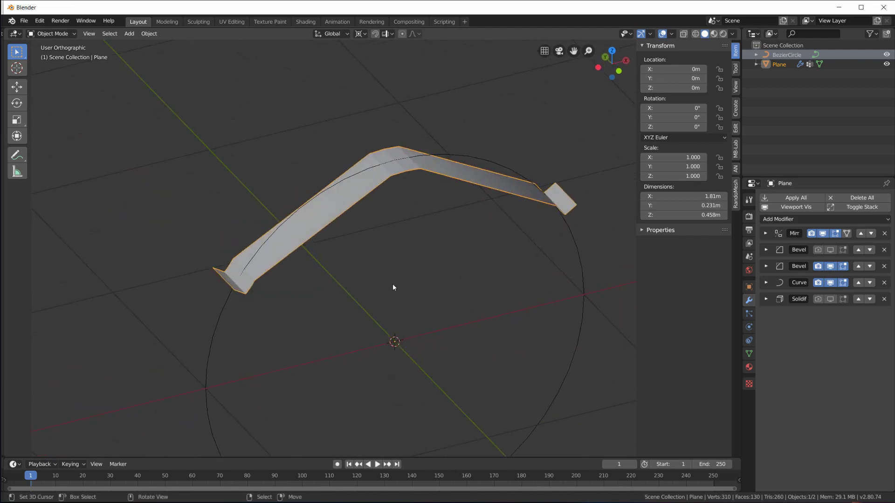
pyautogui.press('Tab')
pyautogui.press('Tab')
pyautogui.press('Tab')
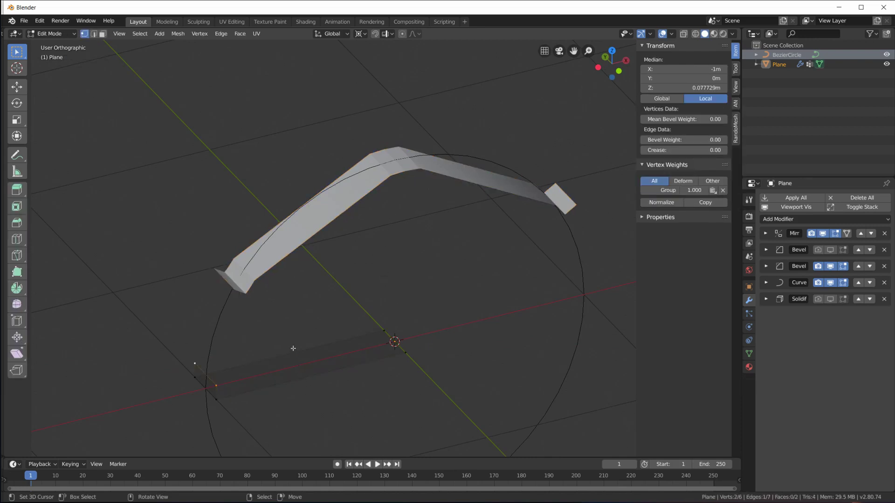
# Step: Switch between Edit and Object Mode on the plane to compare the strip from new angles
pyautogui.press('Tab')
pyautogui.press('Tab')
pyautogui.moveTo(293, 356); pyautogui.dragTo(354, 323, button='middle')
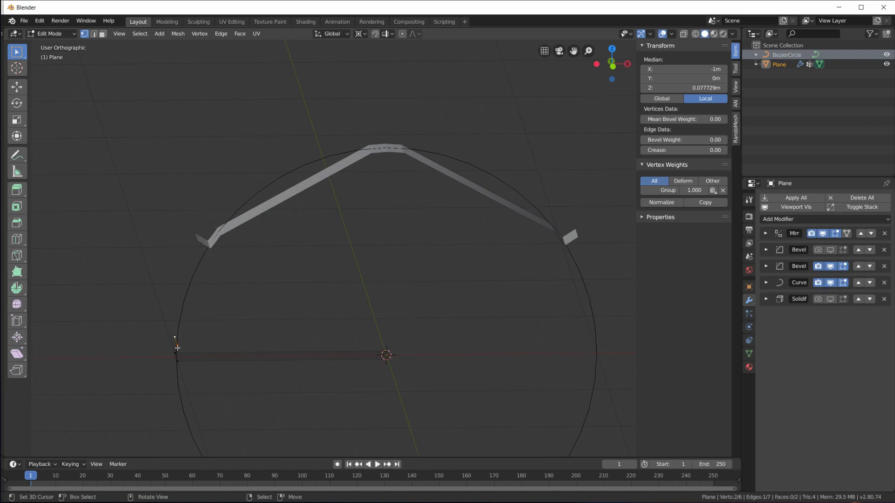
pyautogui.moveTo(181, 349); pyautogui.dragTo(228, 279, button='middle')
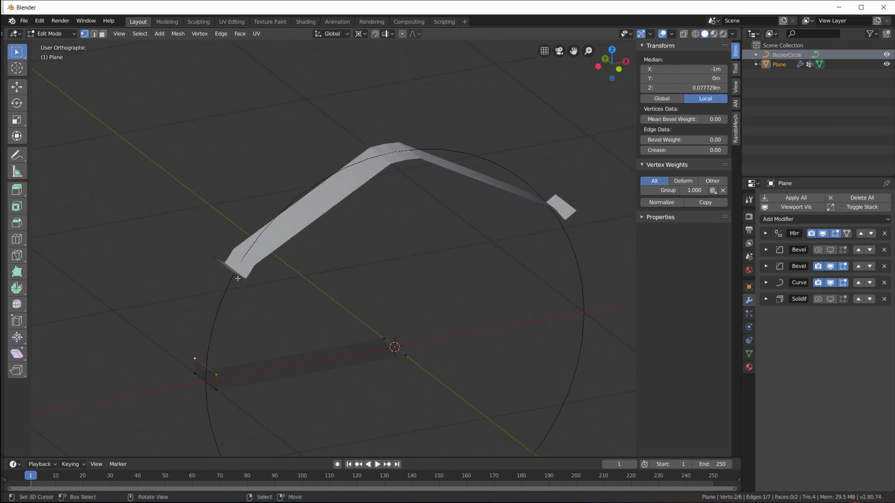
pyautogui.press('Tab')
pyautogui.moveTo(342, 309); pyautogui.dragTo(400, 329, button='middle')
pyautogui.press('Tab')
pyautogui.moveTo(271, 405); pyautogui.dragTo(218, 357, button='middle')
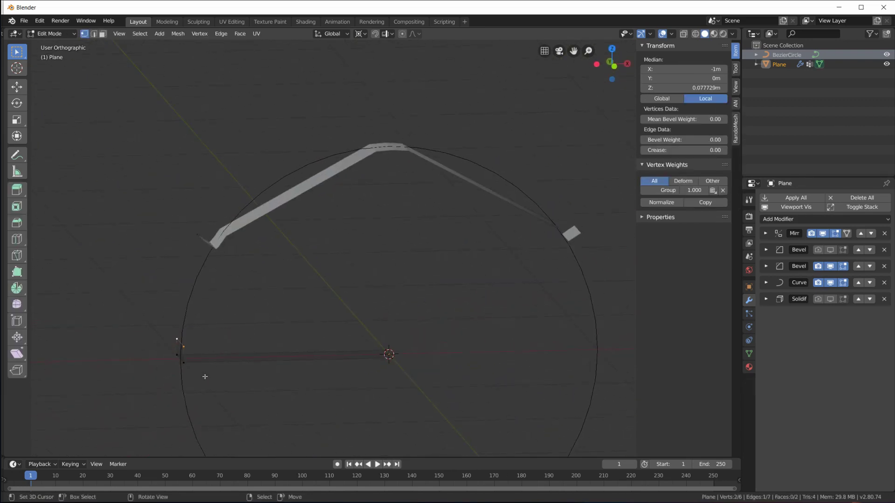
# Step: Move the two raised end vertices slightly along Z, then return to Object Mode
pyautogui.click(179, 341)
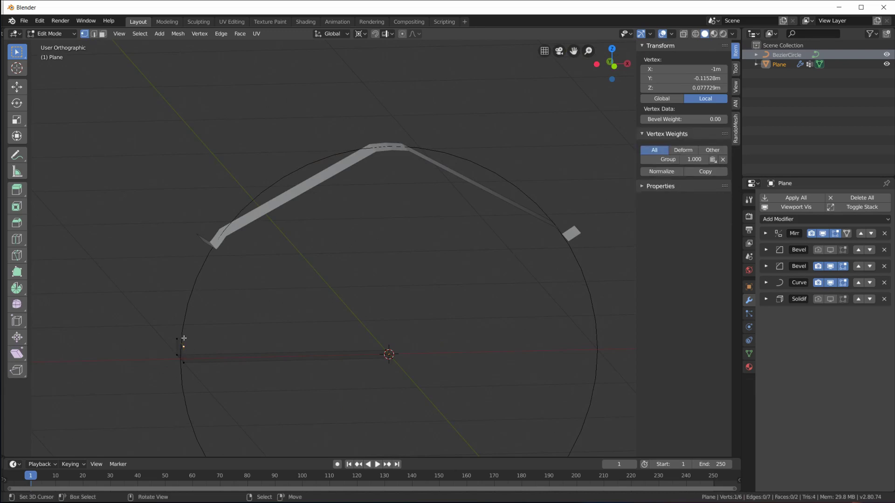
pyautogui.keyDown('shift'); pyautogui.click(184, 347); pyautogui.keyUp('shift')
pyautogui.press('g')
pyautogui.press('z')
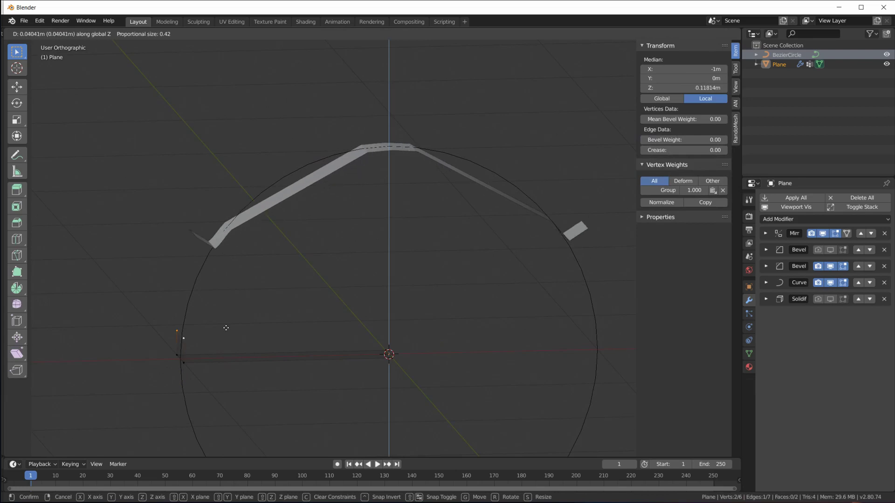
pyautogui.click(239, 335)
pyautogui.press('Tab')
pyautogui.moveTo(239, 335); pyautogui.dragTo(361, 326, button='middle')
pyautogui.press('Tab')
pyautogui.press('Tab')
# Step: Select the Bezier circle and pick its top control point and handle ends
pyautogui.click(400, 149)
pyautogui.moveTo(465, 185); pyautogui.dragTo(471, 271, button='middle')
pyautogui.press('Tab')
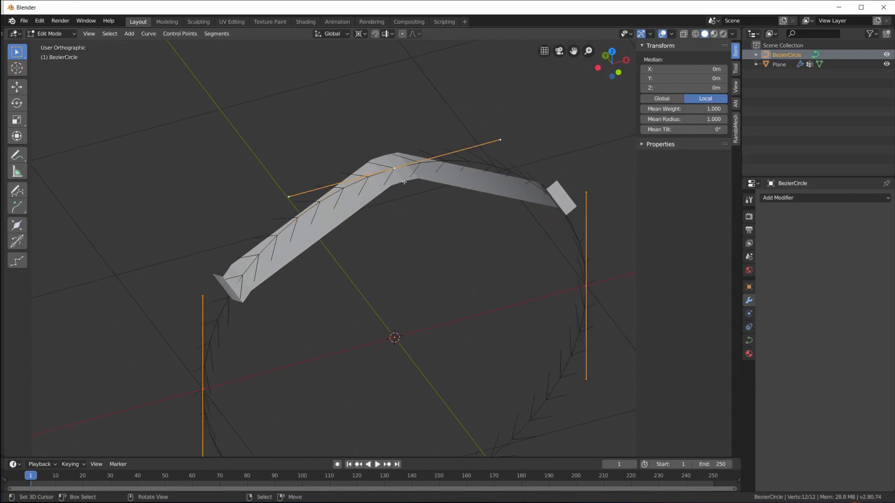
pyautogui.click(395, 170)
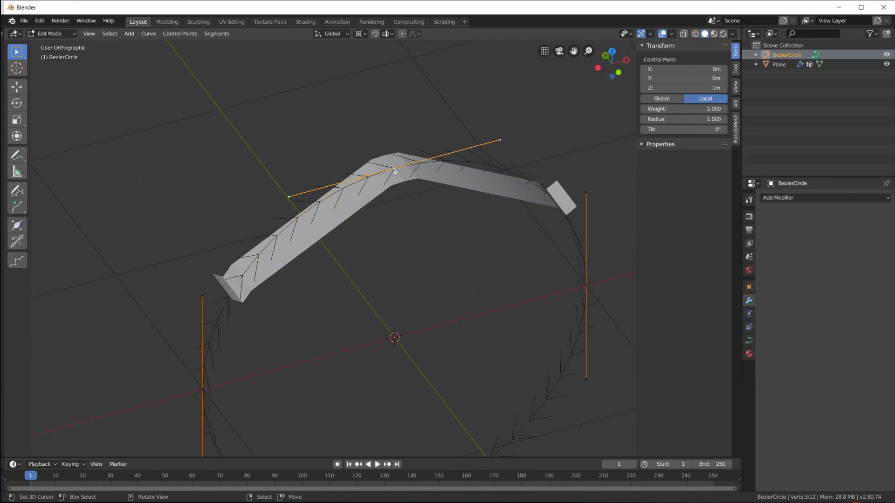
pyautogui.click(291, 196)
pyautogui.click(502, 141)
pyautogui.click(391, 170)
pyautogui.moveTo(491, 181); pyautogui.dragTo(526, 178, button='middle')
pyautogui.moveTo(431, 256); pyautogui.dragTo(452, 256, button='middle')
# Step: Select all the curve's points and tilt them by 180° with Ctrl+T
pyautogui.press('a')
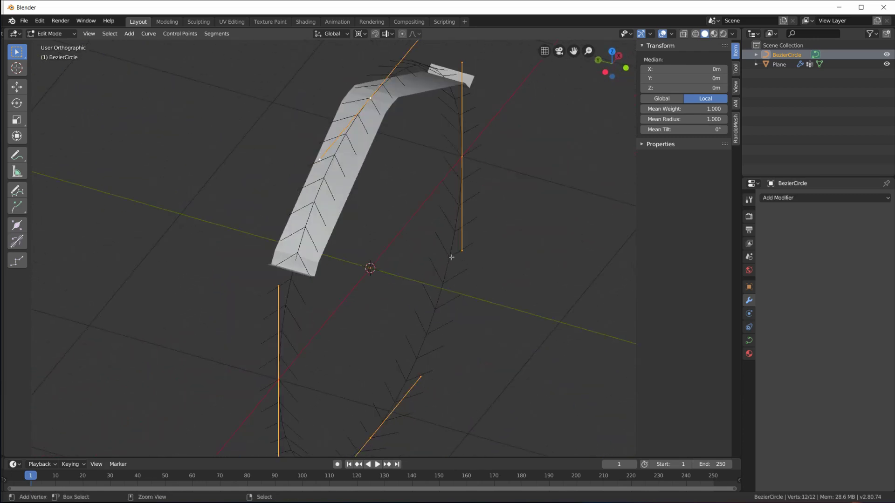
pyautogui.hotkey('ctrl', 't')
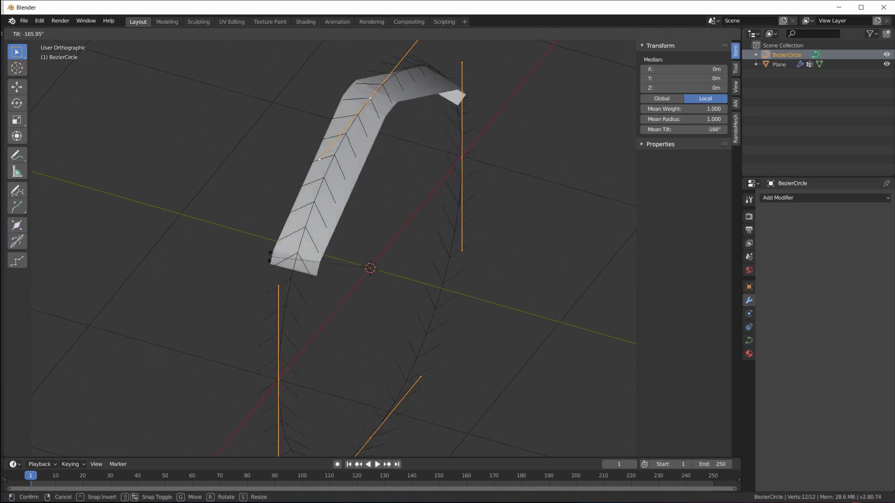
pyautogui.write('180')
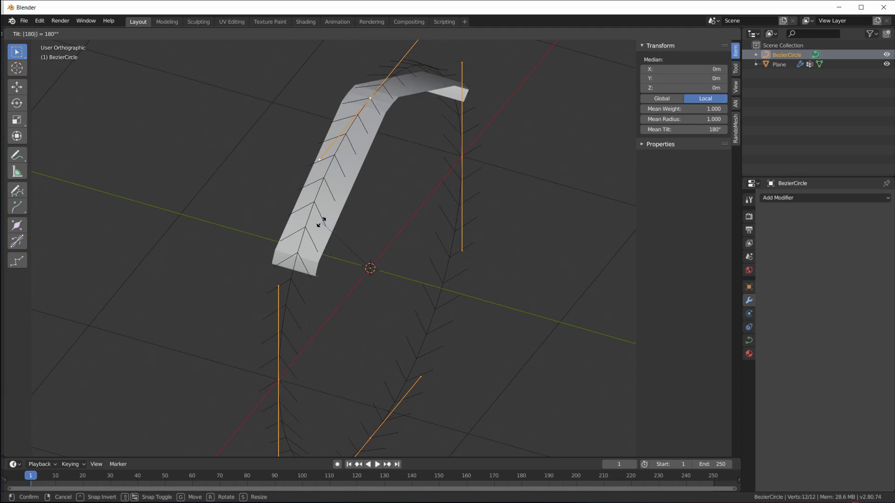
pyautogui.press('Return')
pyautogui.moveTo(415, 230); pyautogui.dragTo(390, 277, button='middle')
pyautogui.moveTo(371, 268); pyautogui.dragTo(279, 283, button='middle')
# Step: Select the plane mesh and open it in Edit Mode
pyautogui.press('Tab')
pyautogui.press('Tab')
pyautogui.click(250, 206)
# Step: Delete the plane's extruded end-edge vertices and return to Object Mode
pyautogui.press('Tab')
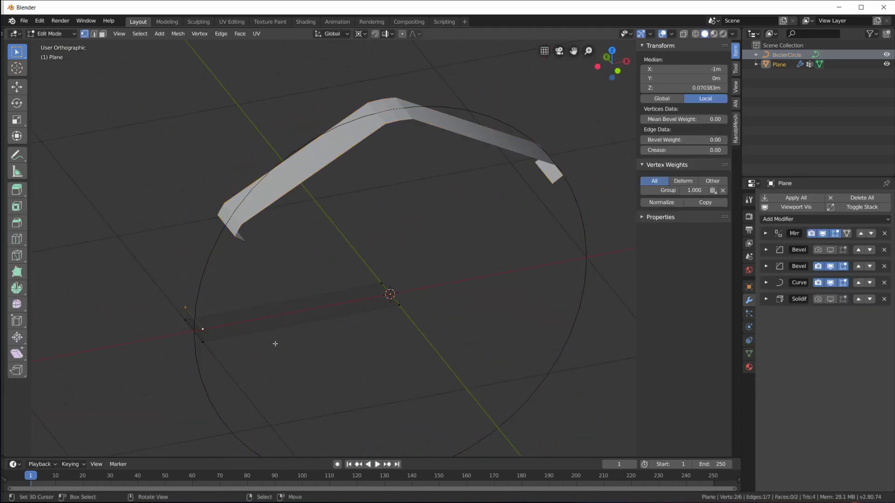
pyautogui.press('Tab')
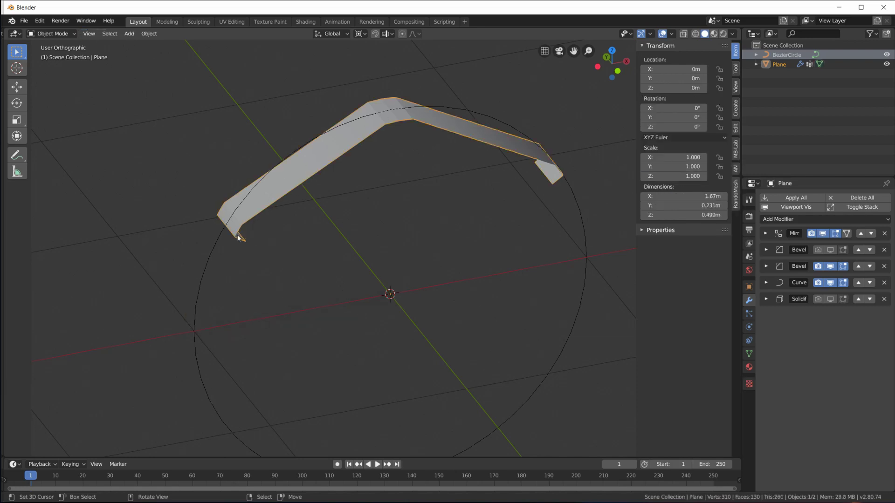
pyautogui.press('Tab')
pyautogui.keyDown('shift'); pyautogui.click(213, 331); pyautogui.keyUp('shift')
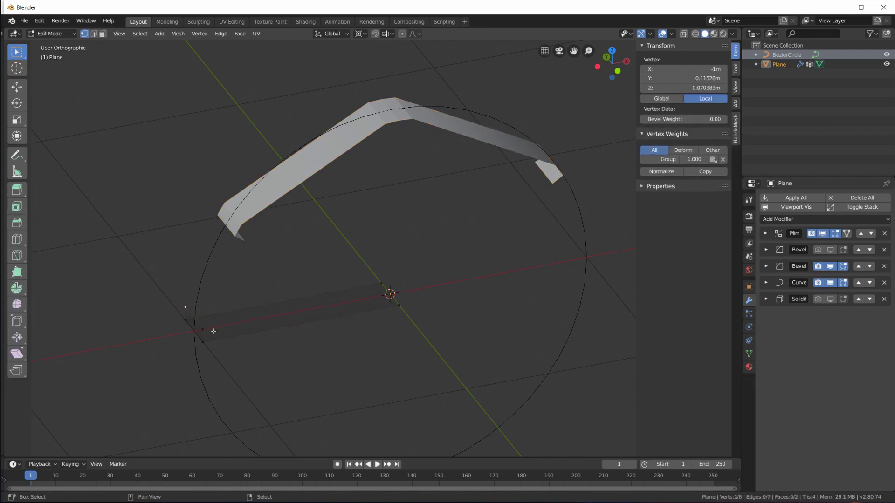
pyautogui.keyDown('shift'); pyautogui.click(200, 326); pyautogui.keyUp('shift')
pyautogui.press('x')
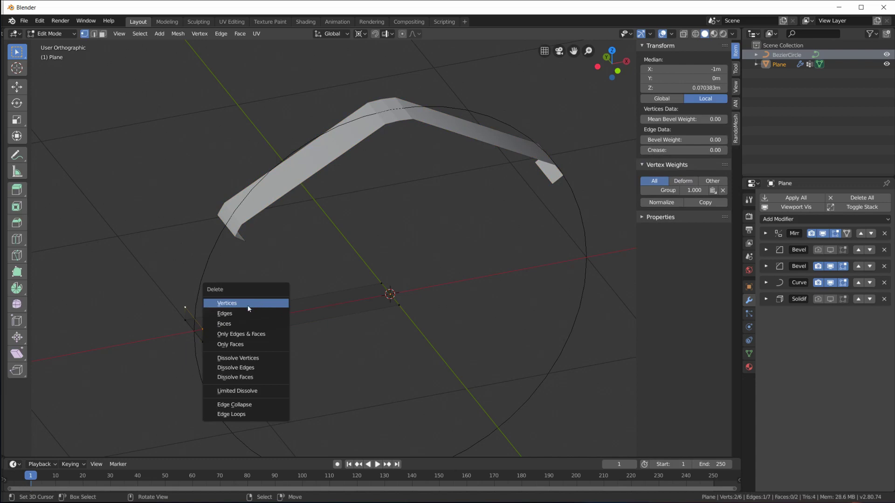
pyautogui.click(252, 303)
pyautogui.press('Tab')
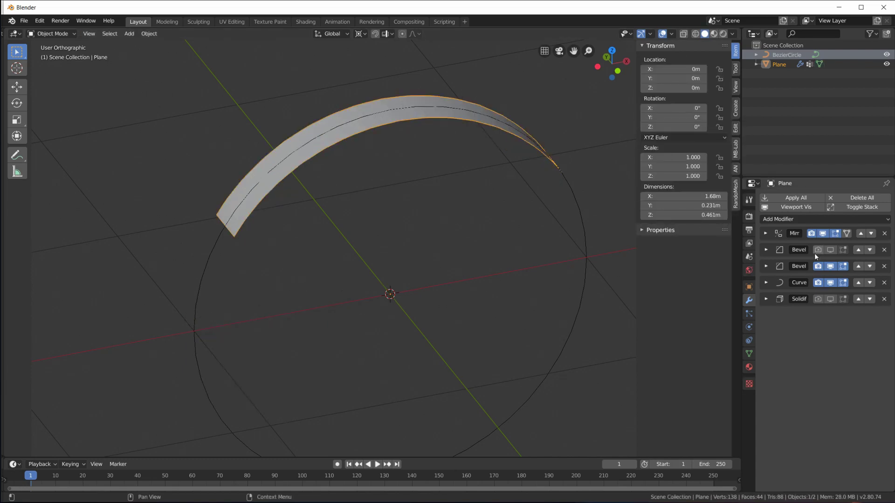
# Step: Re-enable Solidify to thicken the band, then put the Bezier circle into Edit Mode
pyautogui.moveTo(818, 299); pyautogui.dragTo(842, 299)
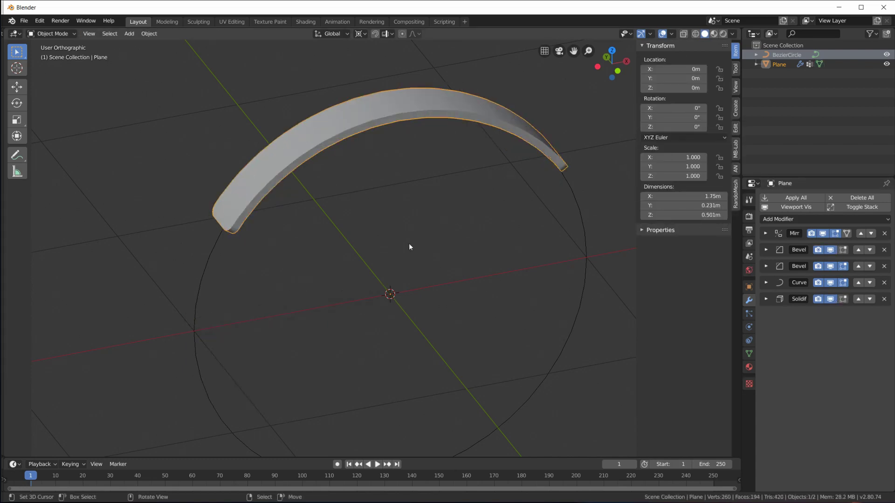
pyautogui.moveTo(410, 248); pyautogui.dragTo(397, 213, button='middle')
pyautogui.press('Tab')
pyautogui.press('Tab')
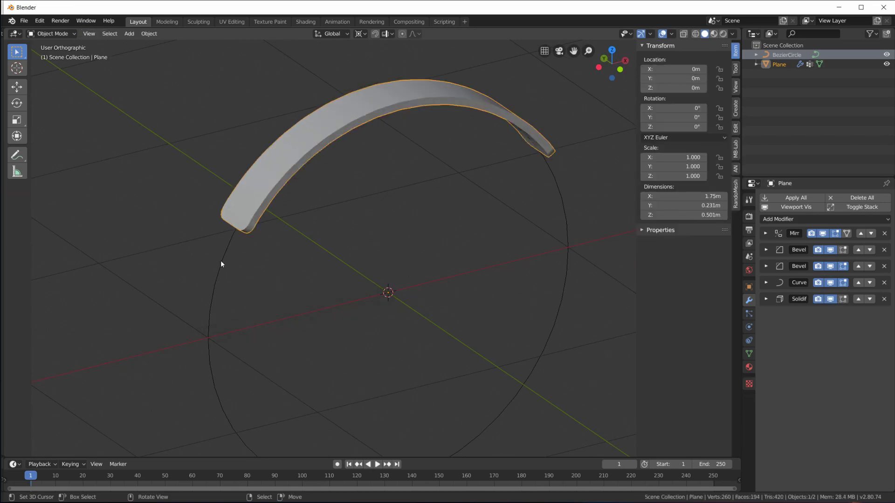
pyautogui.click(220, 263)
pyautogui.press('Tab')
pyautogui.moveTo(388, 104); pyautogui.dragTo(484, 187, button='middle')
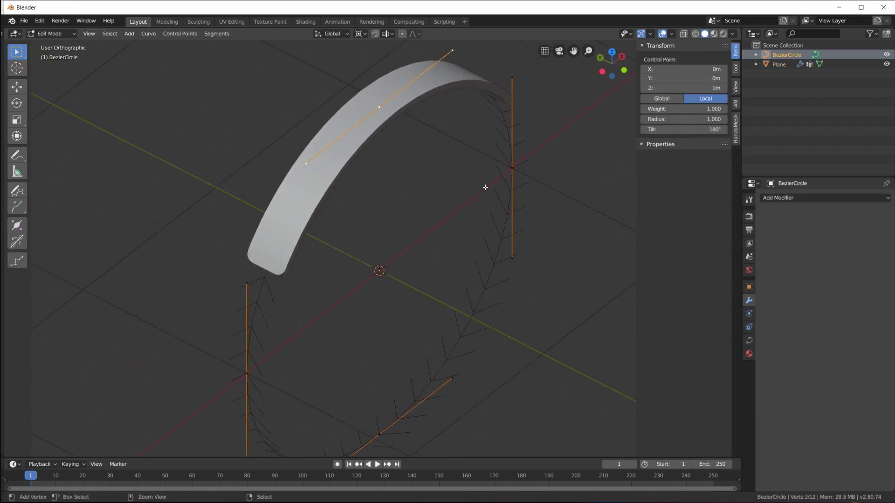
# Step: Try a Ctrl+T tilt on the curve points, cancel it to keep 180°, and leave Edit Mode
pyautogui.hotkey('ctrl', 't')
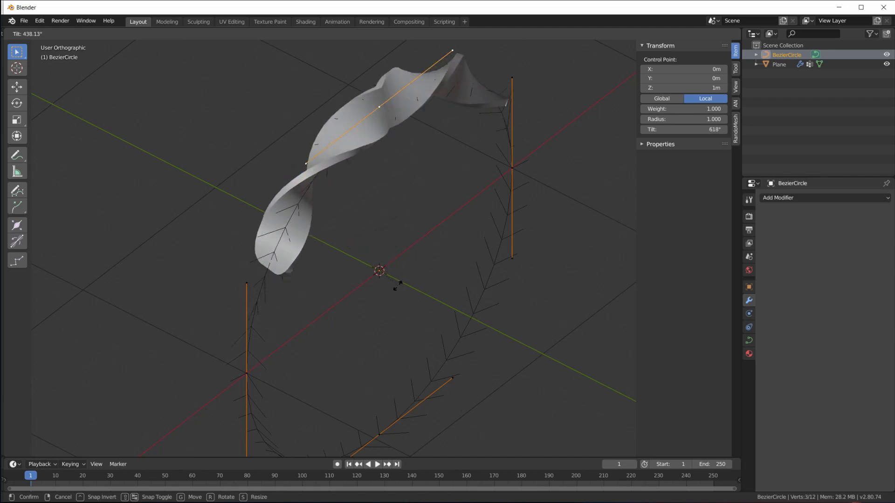
pyautogui.rightClick(397, 285)
pyautogui.moveTo(397, 285); pyautogui.dragTo(423, 192, button='middle')
pyautogui.press('Tab')
# Step: Select the plane, select its whole mesh in Edit Mode, and return to Object Mode
pyautogui.click(324, 185)
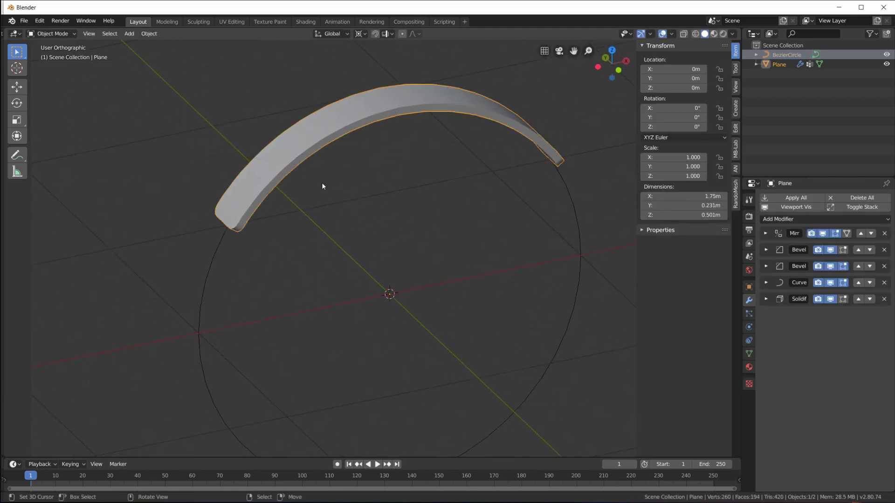
pyautogui.press('Tab')
pyautogui.press('a')
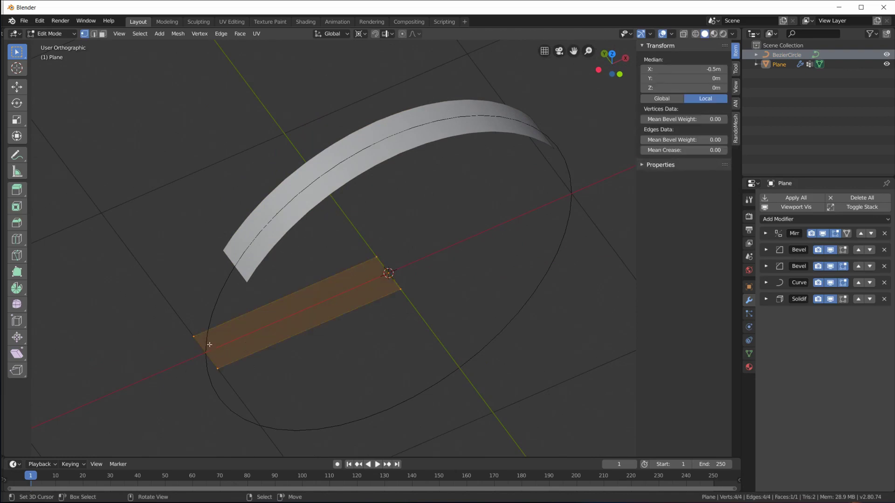
pyautogui.press('Tab')
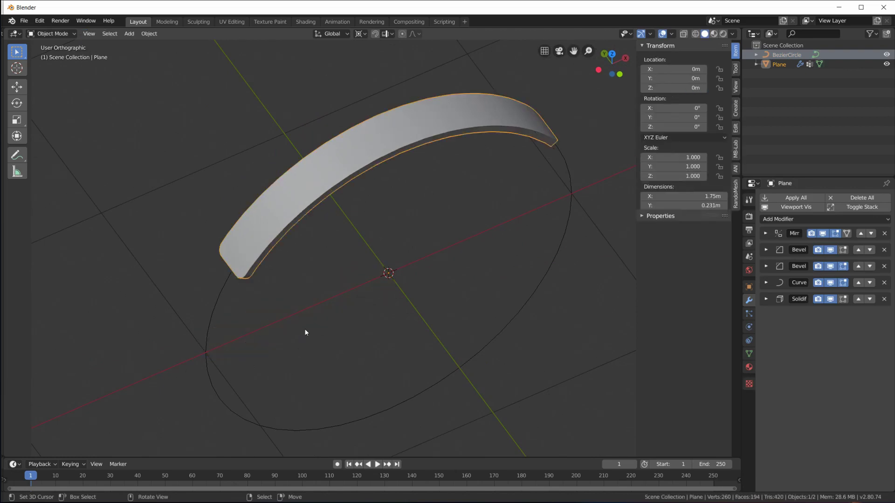